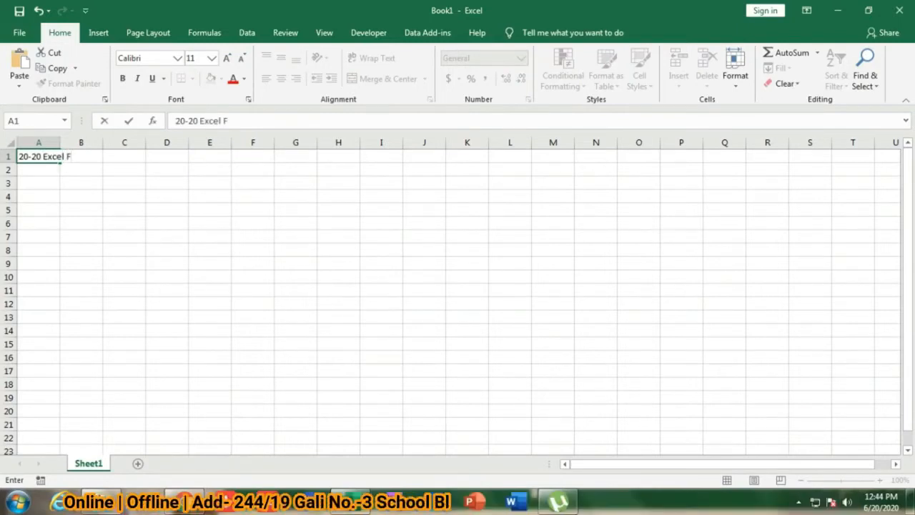
- Complete the A1 title as "20-20 Excel Formula's", enter "Technical Excel" in A2 and "Sale's Budget" in A3, and widen column A
text(ormula's)
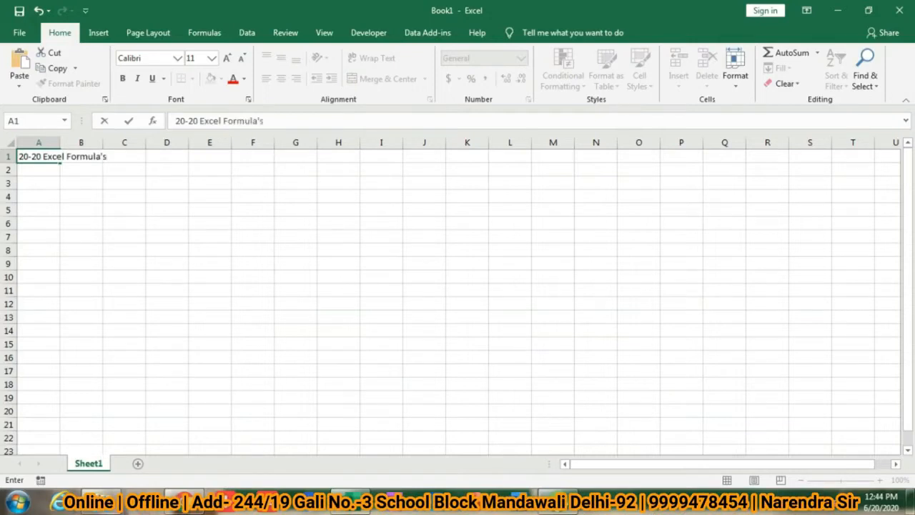
key(Return)
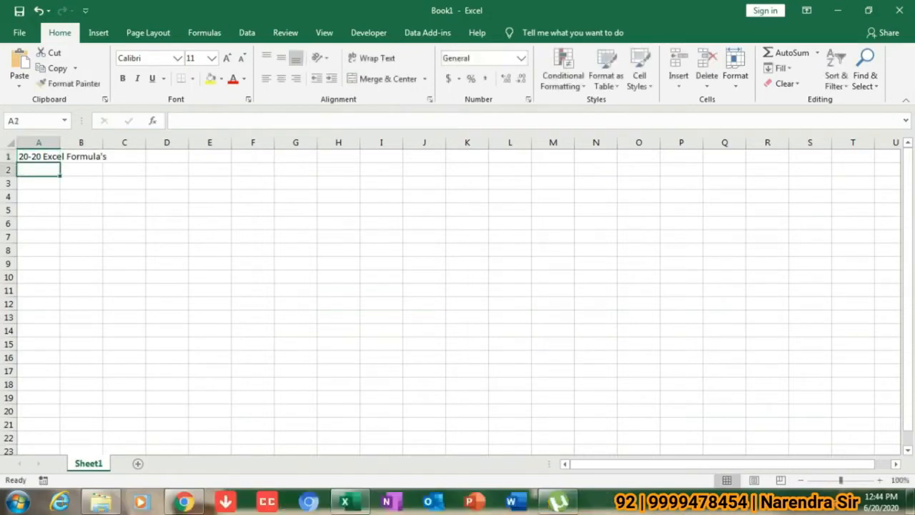
text(Tech)
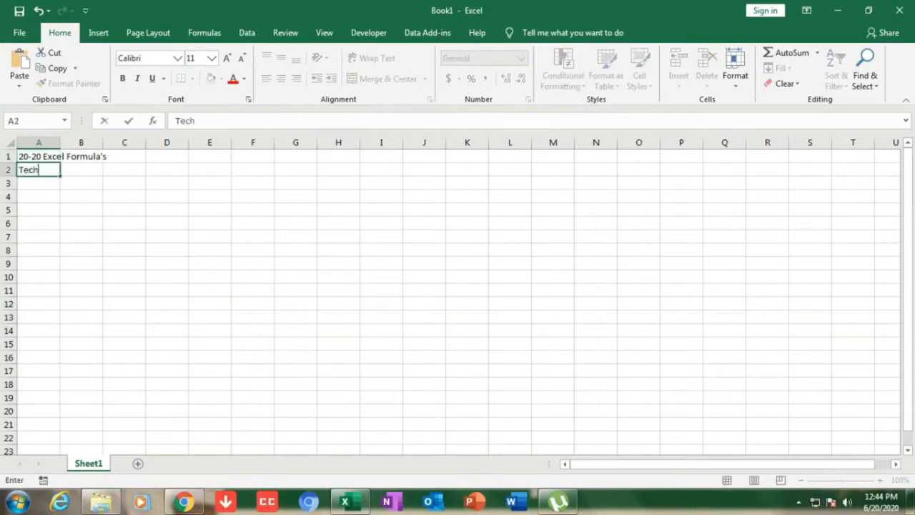
text(nical Excel)
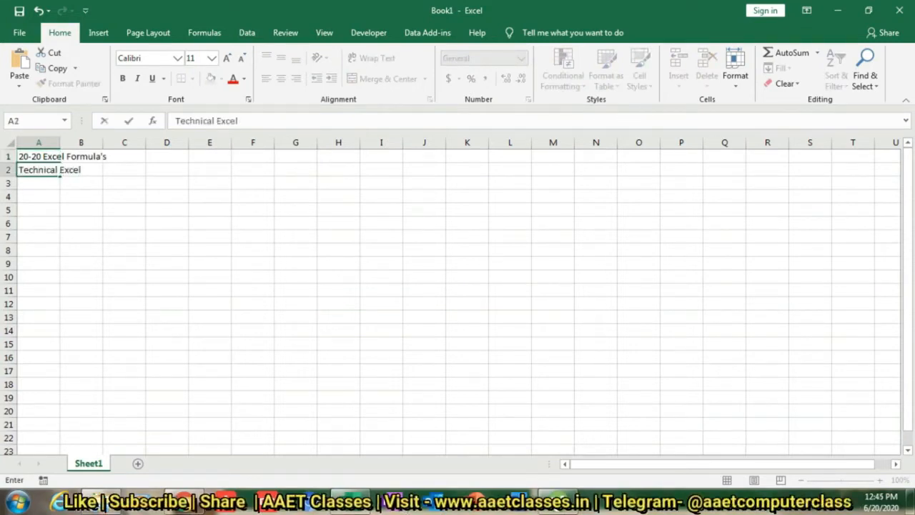
key(Return)
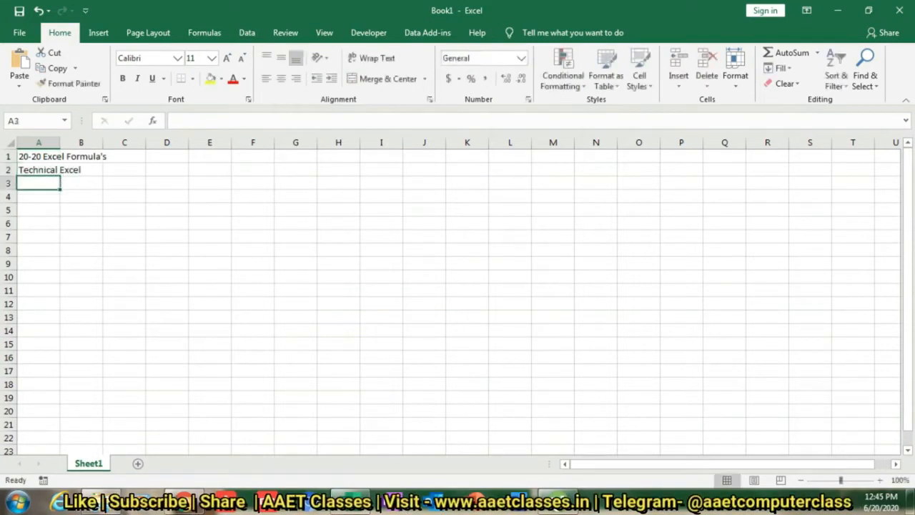
text(A)
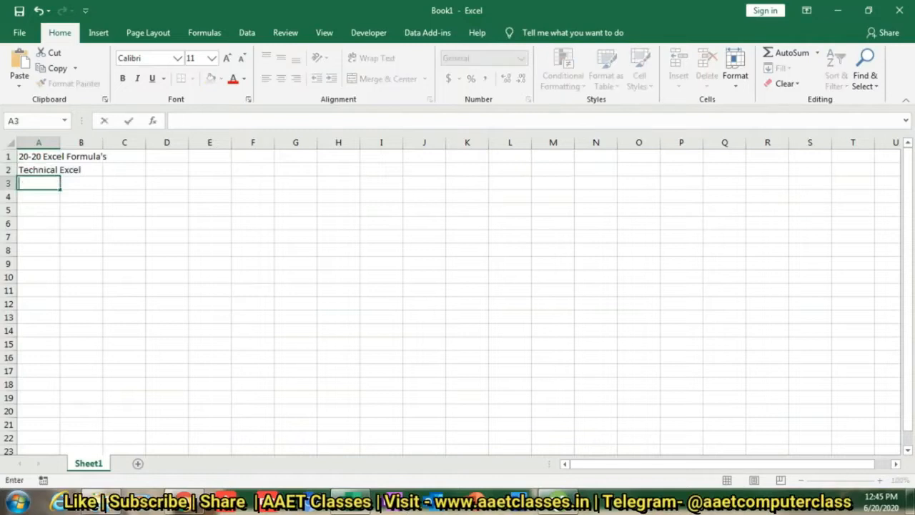
text(ale)
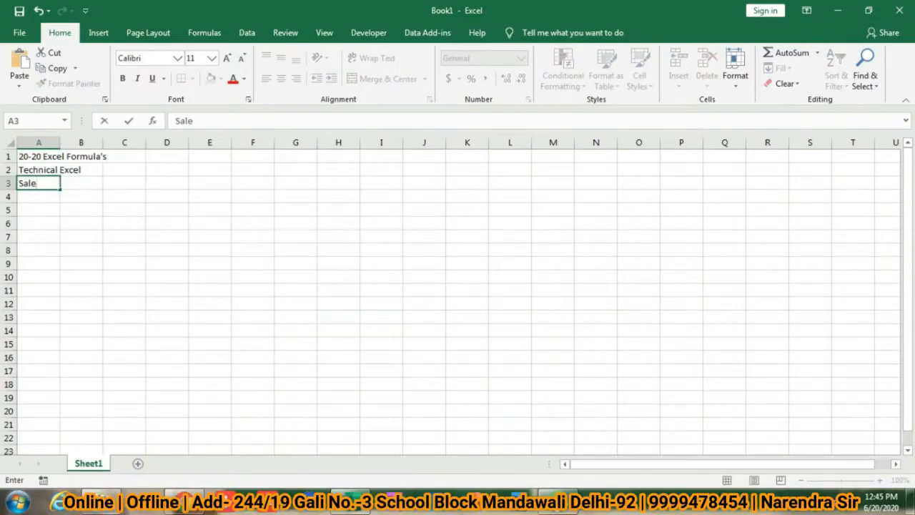
text('s Budget)
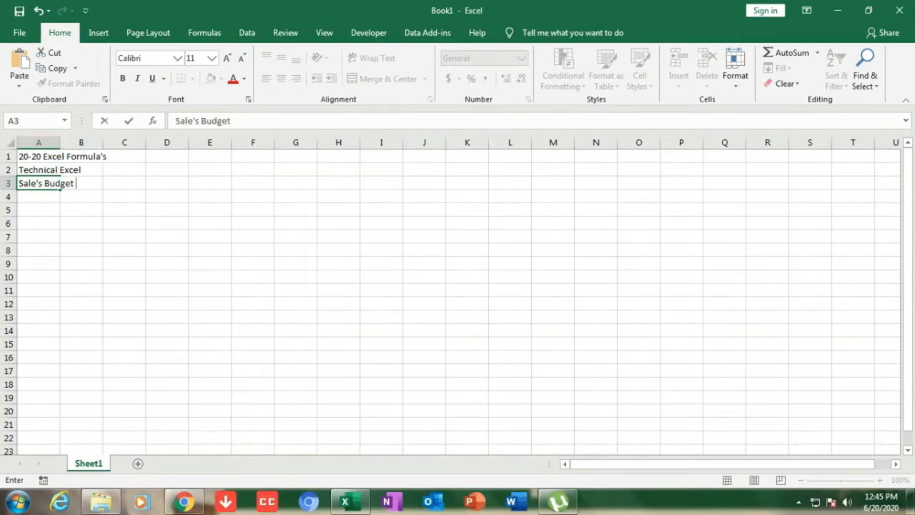
click(81, 304)
drag(60, 142, 88, 142)
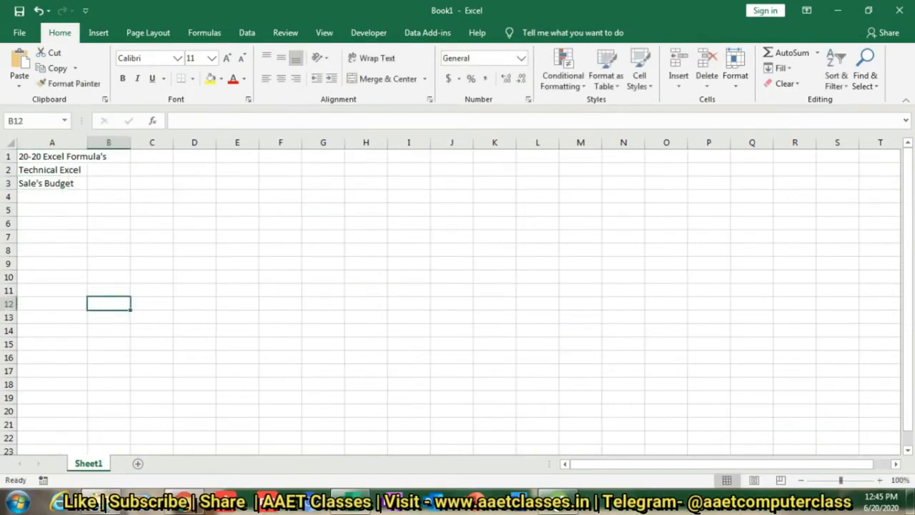
- Enter the column headings "S.No.", "Name" and "Sales" in cells A4 to C4
click(57, 197)
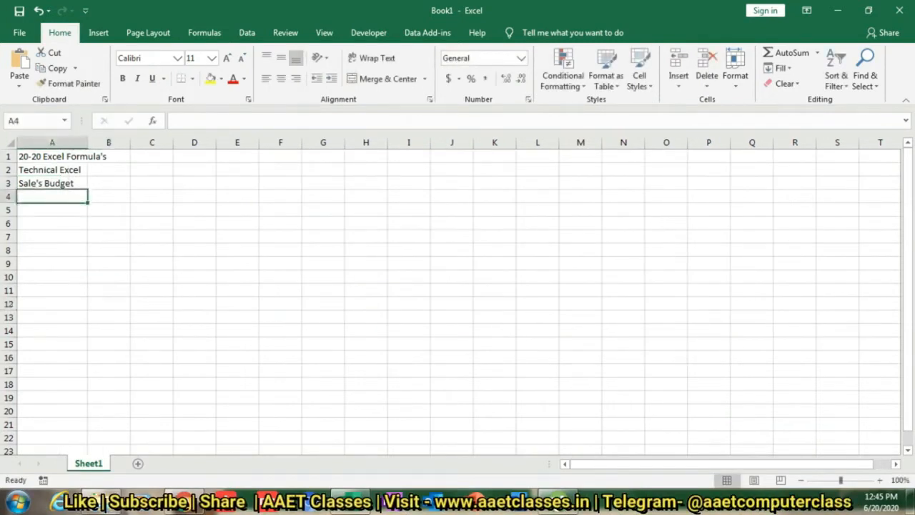
key(ctrl+apostrophe)
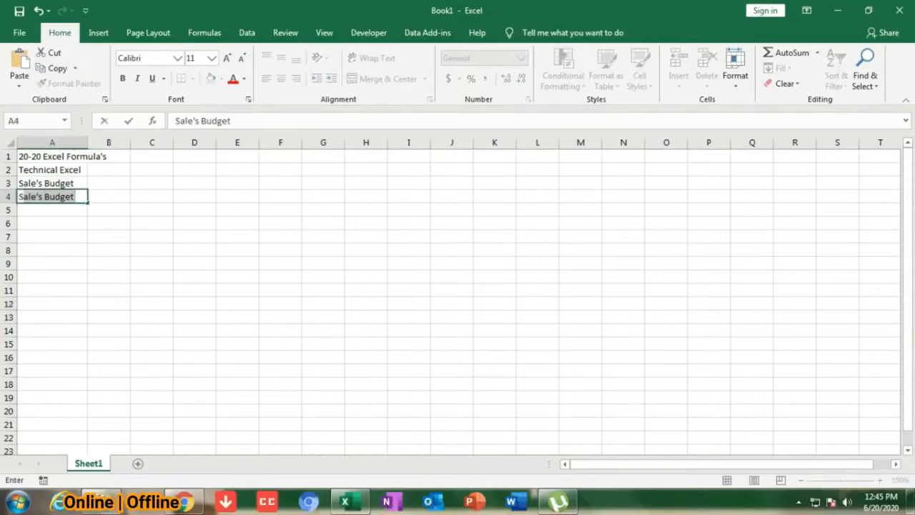
text(S.)
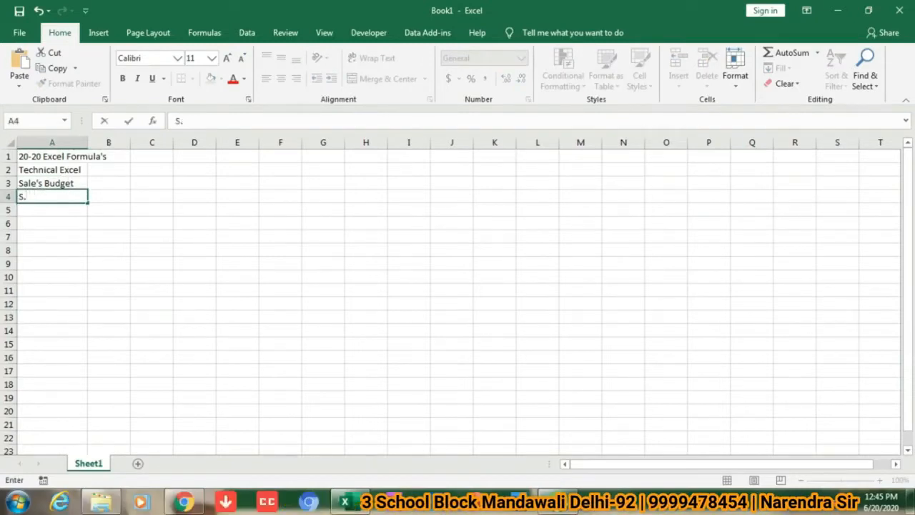
text(noNo.)
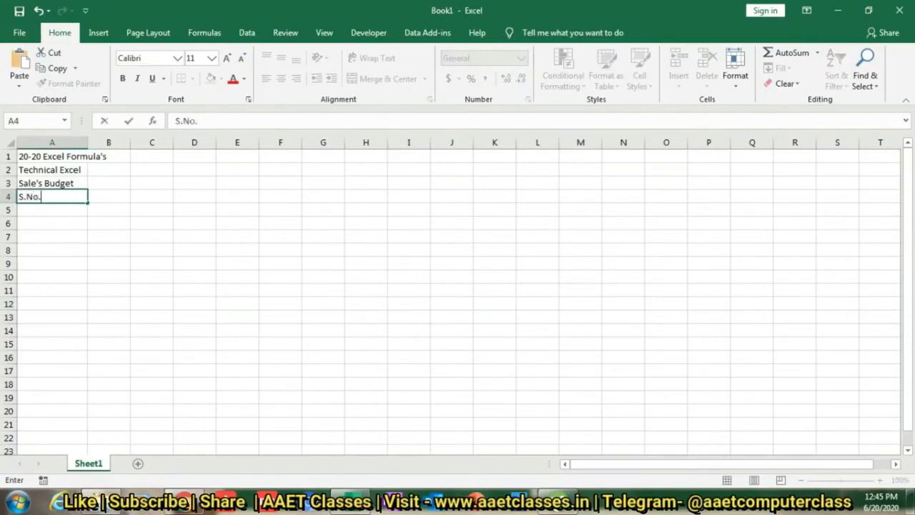
key(Tab)
text(Name)
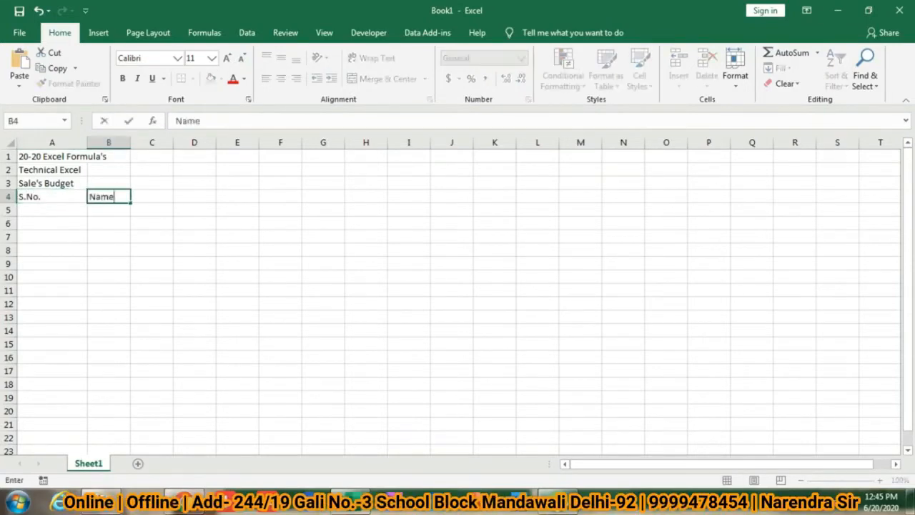
key(Tab)
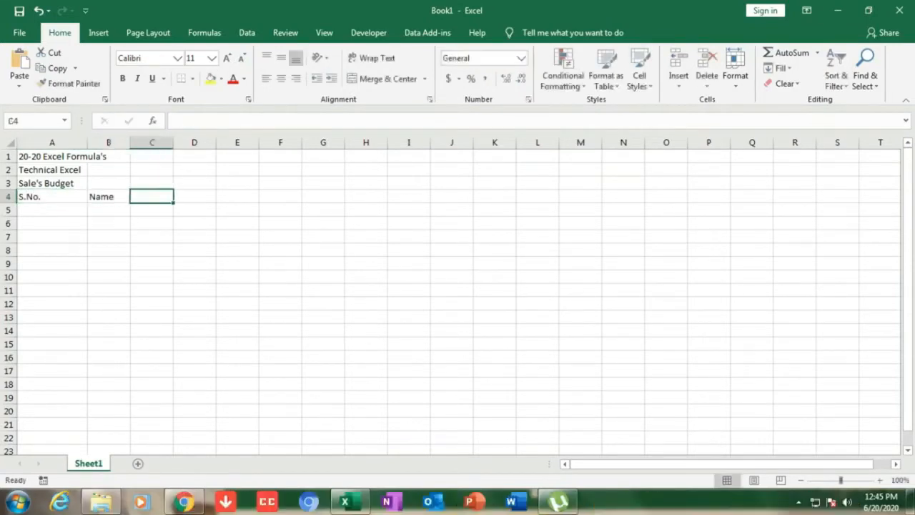
text(Sal)
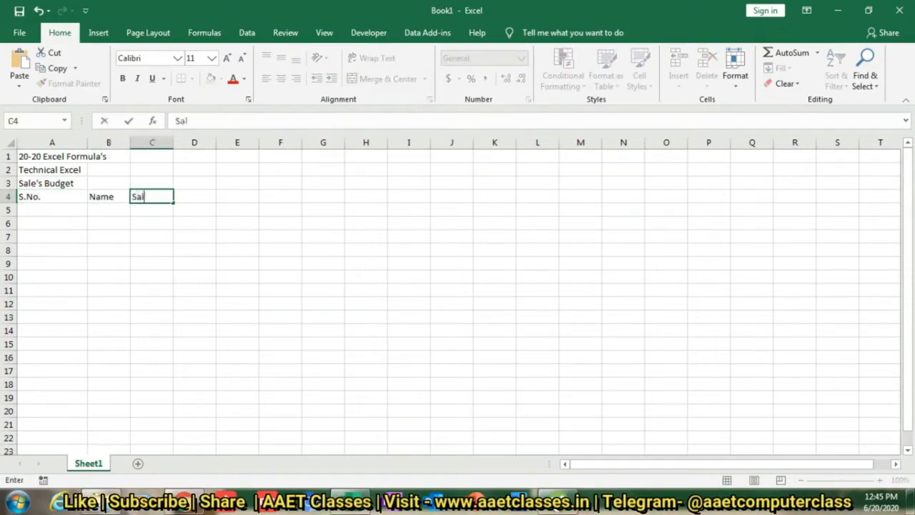
text(es)
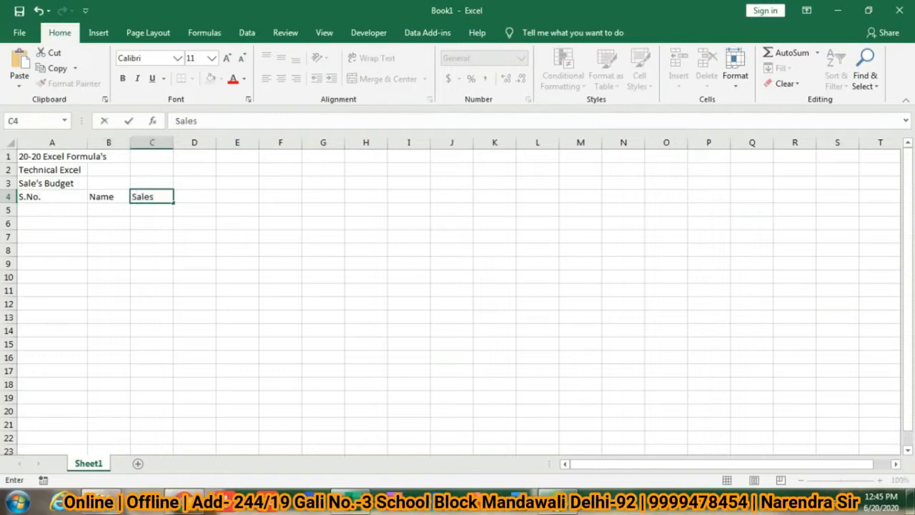
click(109, 236)
- Adjust the table's column widths, making column A narrow, column B the widest and column C moderately wide
drag(87, 142, 271, 142)
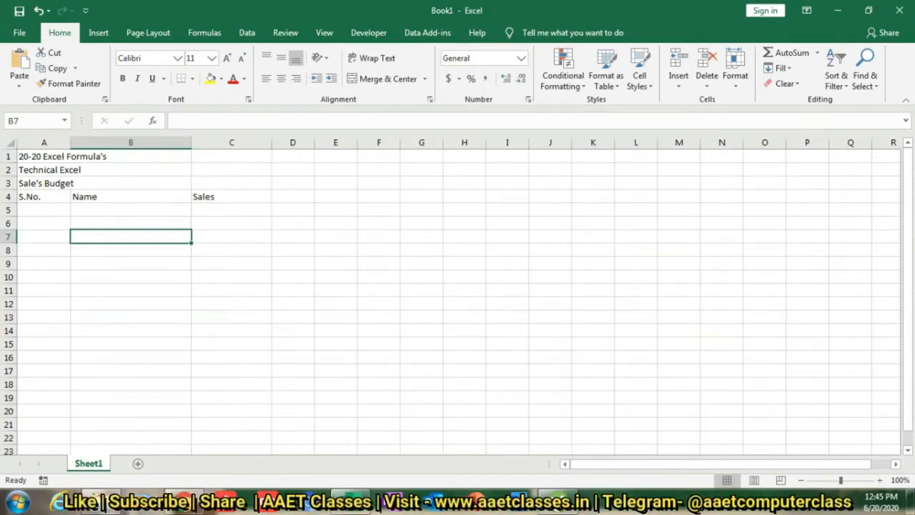
drag(272, 142, 241, 142)
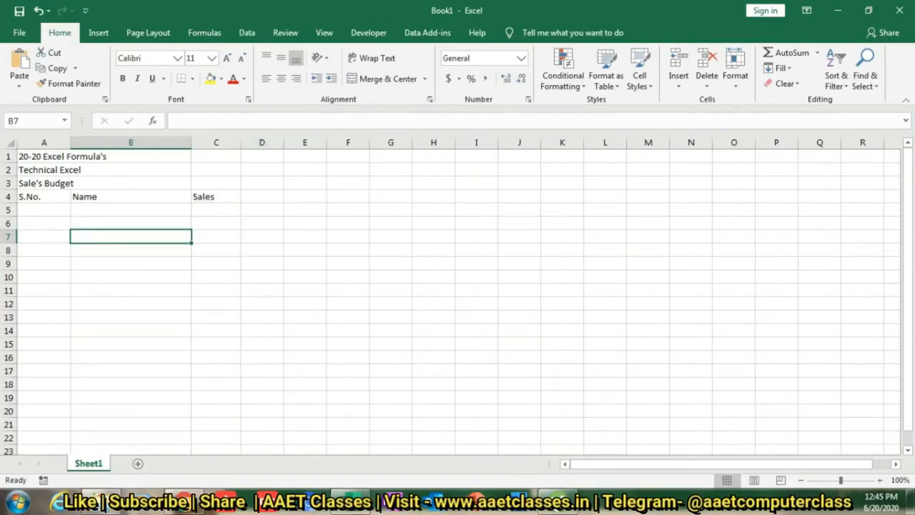
drag(191, 143, 316, 142)
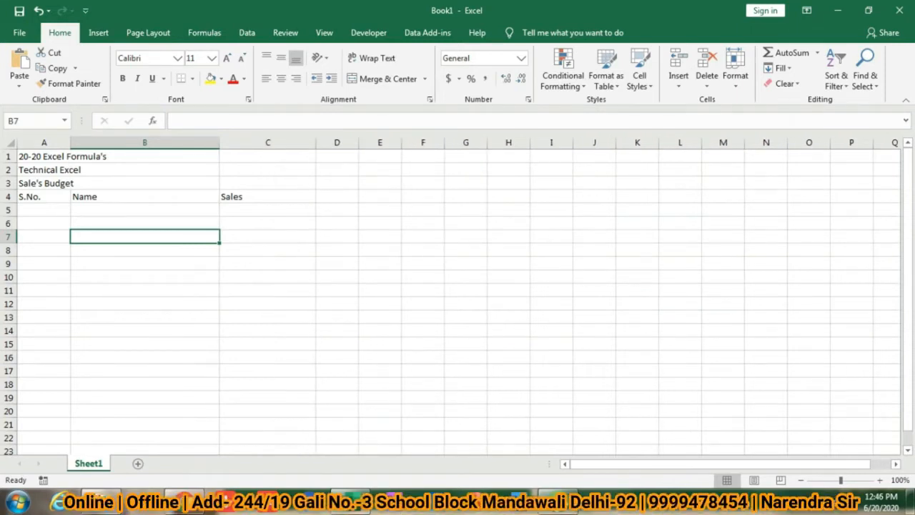
- Merge and center the "20-20 Excel Formula's" title across A1:C1, and make it bold at font size 22
drag(43, 156, 257, 156)
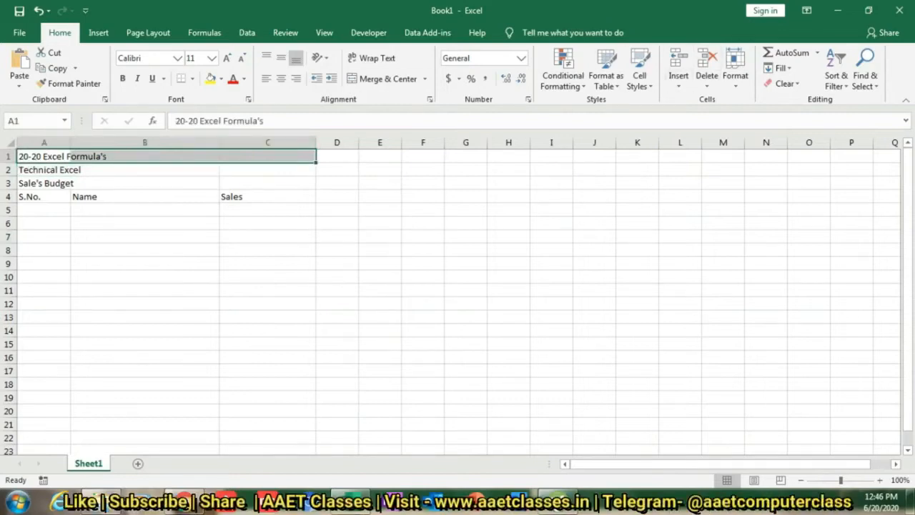
click(386, 78)
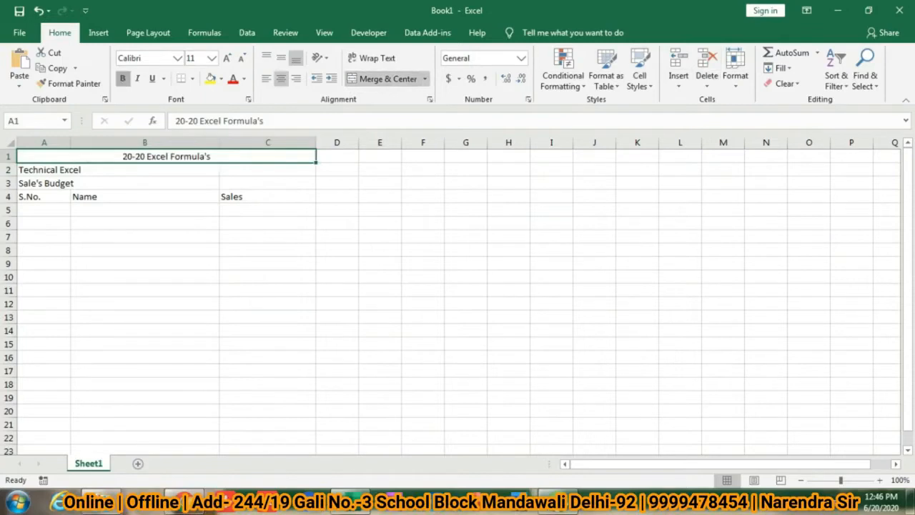
click(123, 78)
click(226, 57)
click(226, 58)
click(227, 58)
click(227, 58)
click(227, 58)
click(226, 58)
- Make the "Technical Excel" title bold at font size 18, and merge and center it across A2:C2
drag(43, 181, 287, 183)
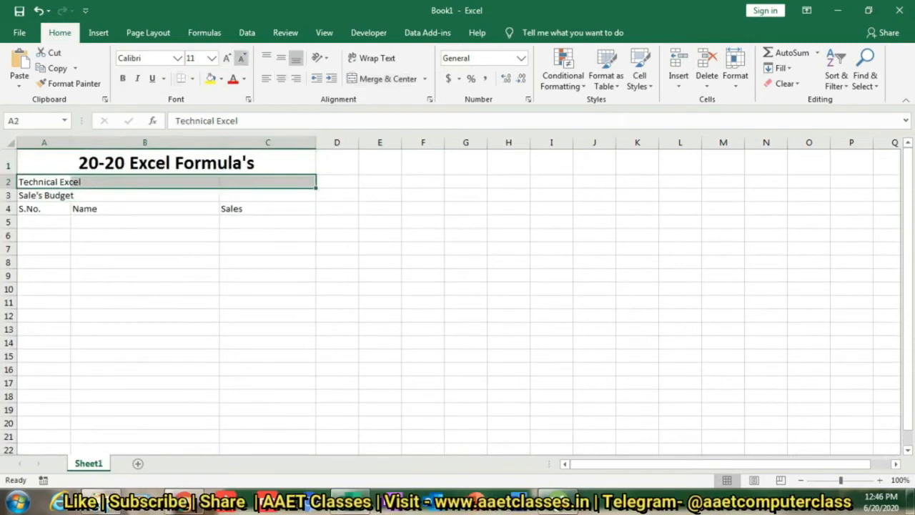
click(122, 79)
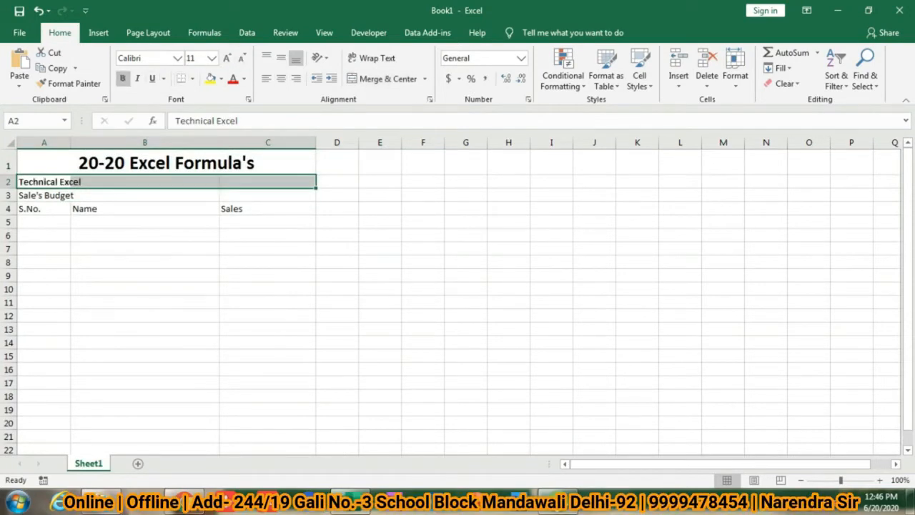
click(227, 58)
click(226, 58)
click(227, 58)
click(227, 58)
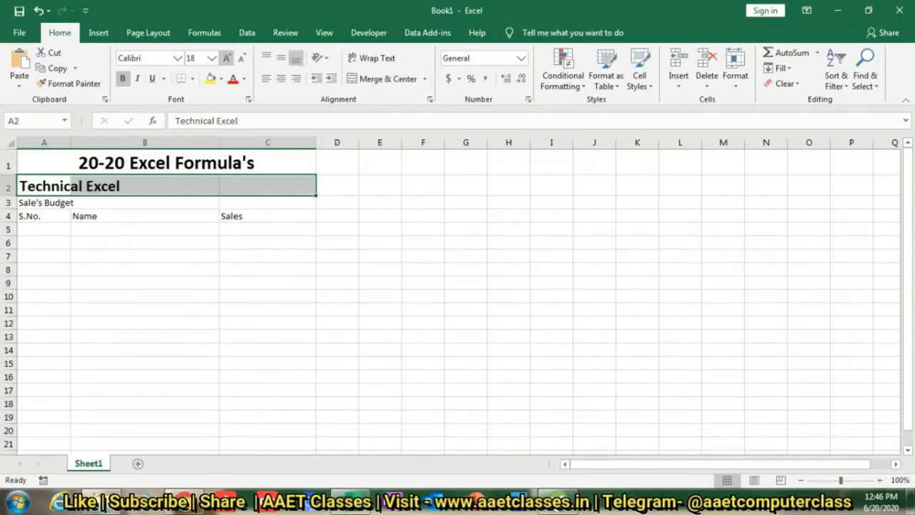
click(385, 78)
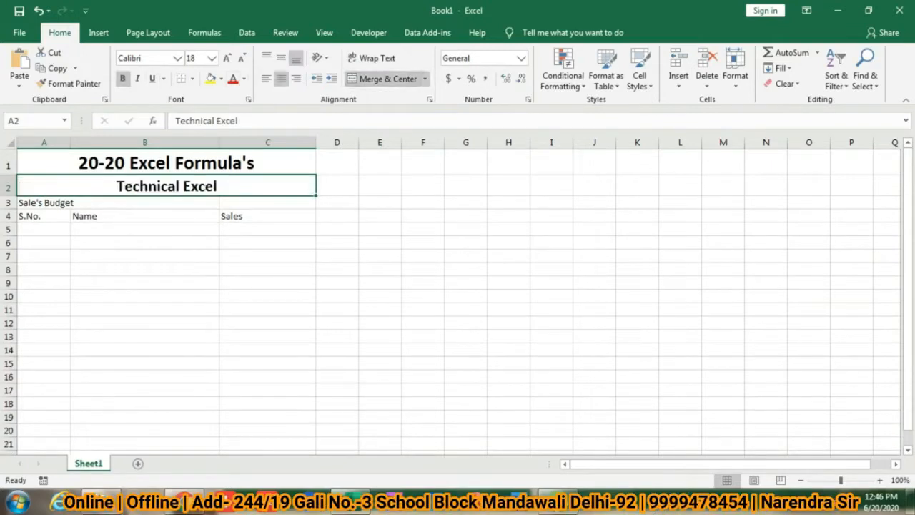
- Merge and center the "Sale's Budget" title across A3:C3, and make it bold at font size 22
drag(44, 203, 269, 203)
click(384, 78)
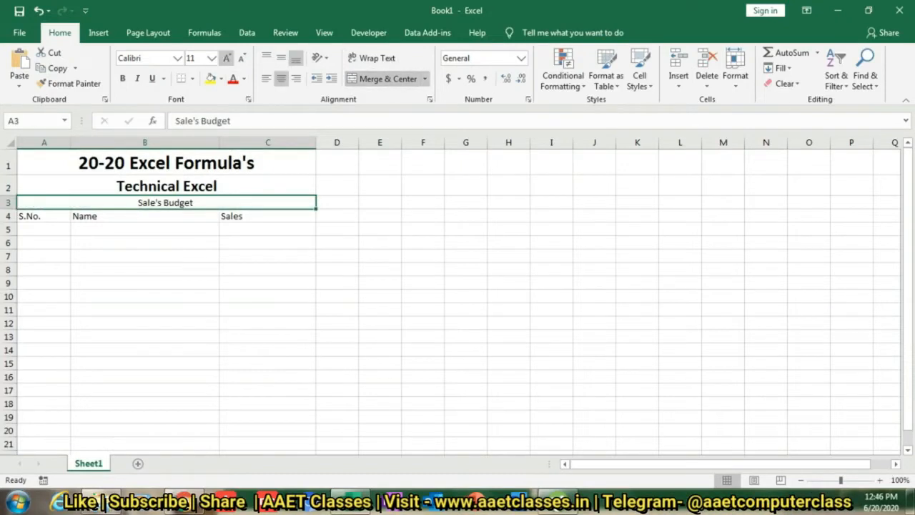
click(226, 58)
click(227, 58)
click(227, 58)
click(227, 58)
click(227, 58)
click(227, 58)
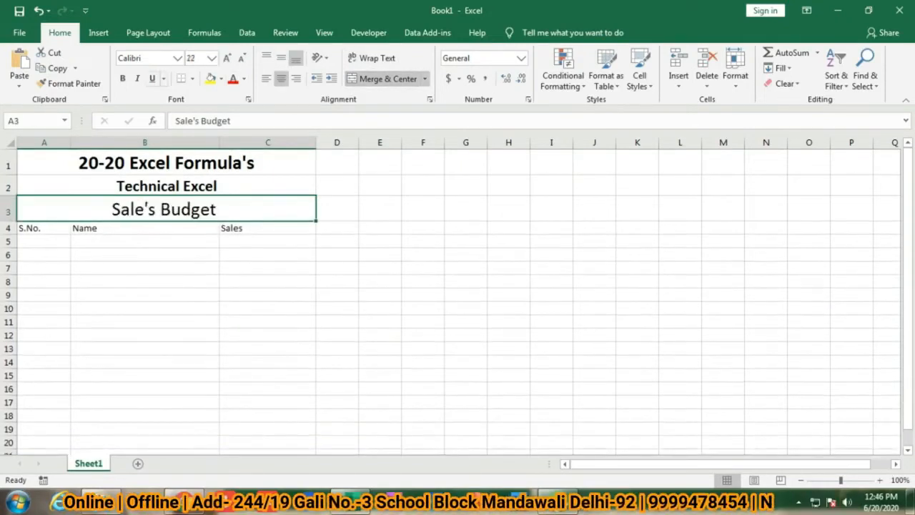
click(122, 78)
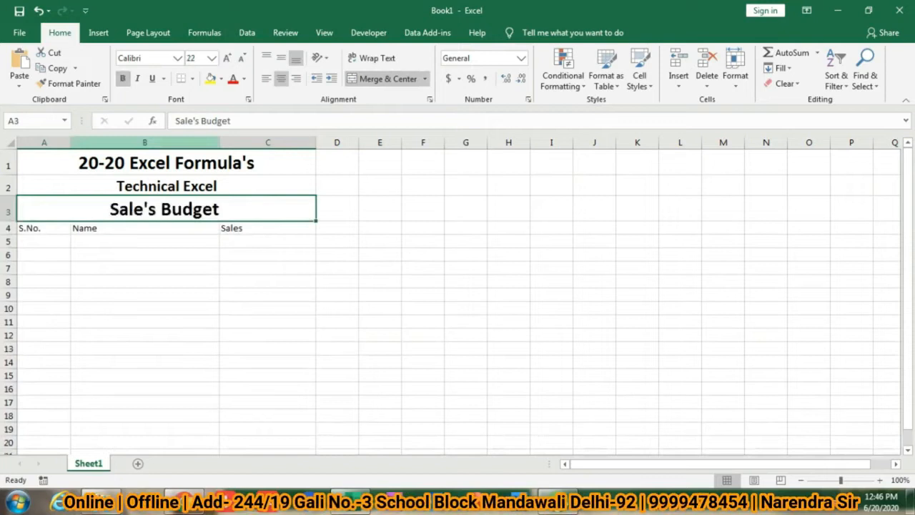
- Center the column headings in A4:C4 horizontally and vertically, and make them bold with a font two sizes larger
click(44, 228)
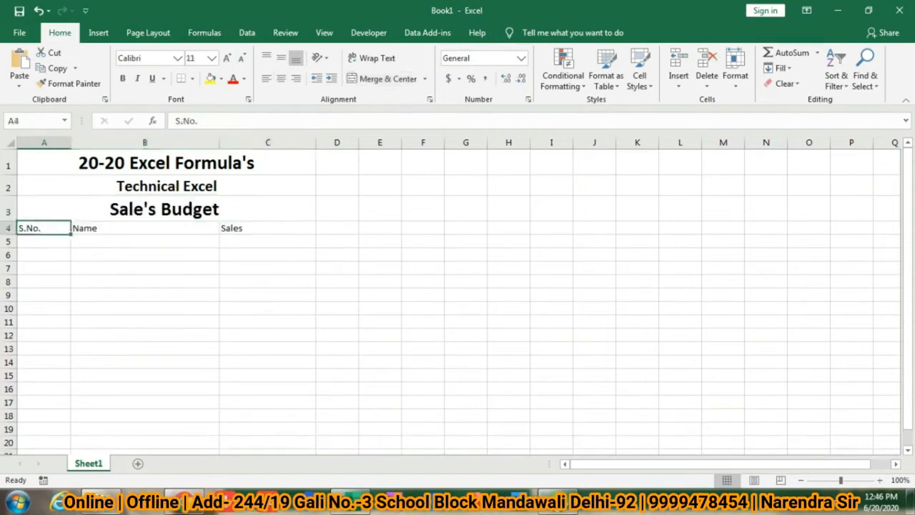
drag(43, 228, 268, 228)
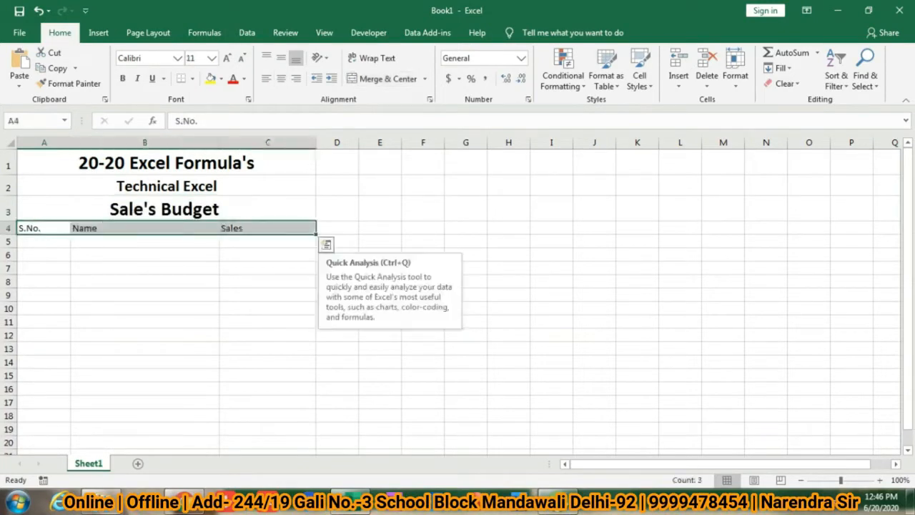
click(281, 78)
click(281, 57)
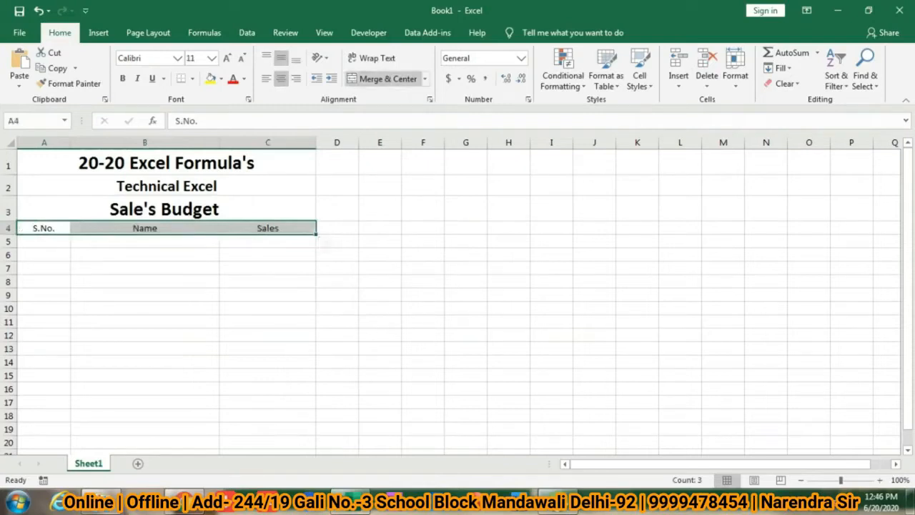
click(227, 58)
click(123, 78)
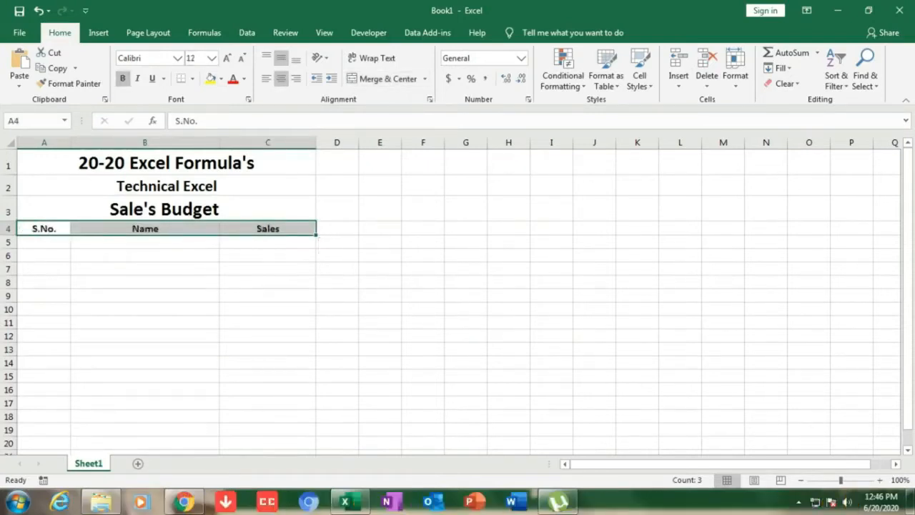
click(227, 57)
click(144, 298)
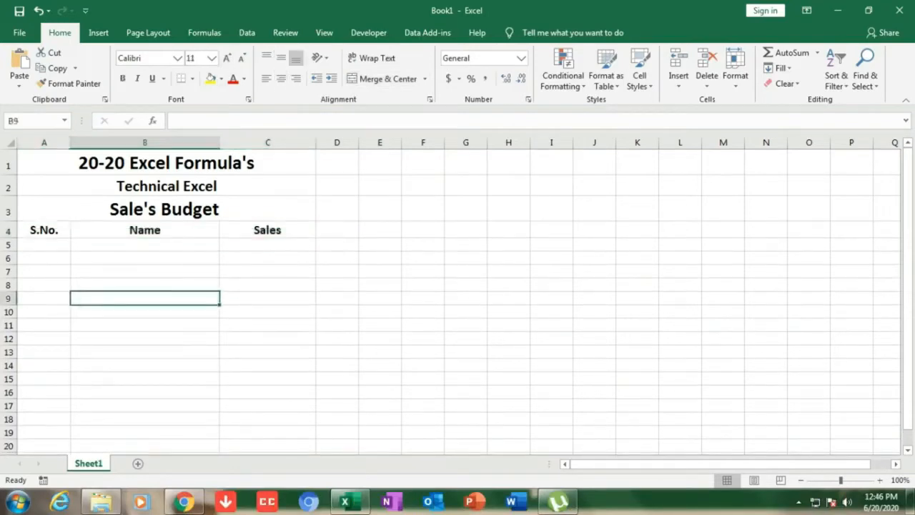
- Fill the "20-20 Excel Formula's" title with light gold and the "Technical Excel" title with light green
click(166, 163)
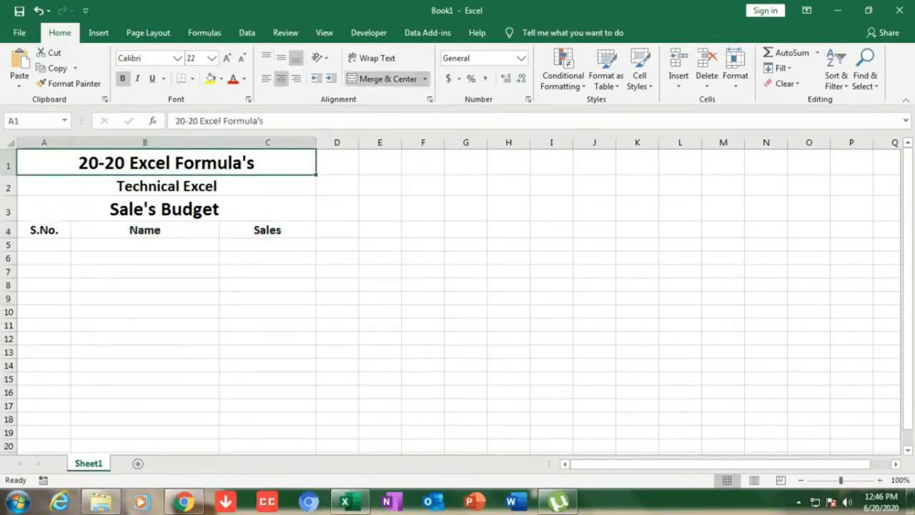
click(221, 79)
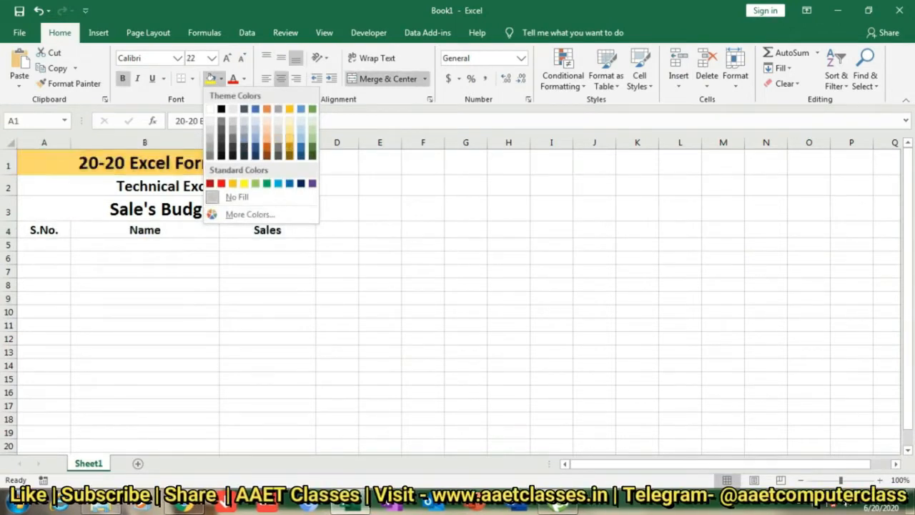
click(290, 138)
click(193, 187)
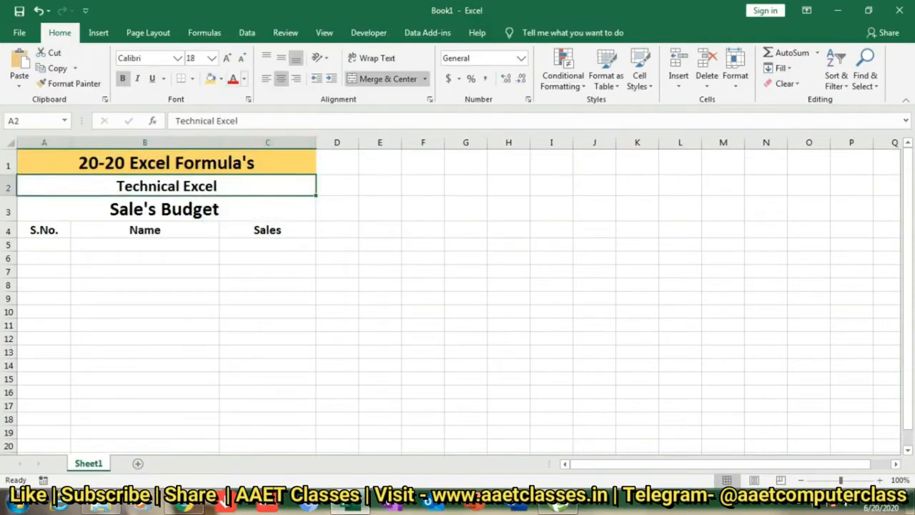
click(220, 79)
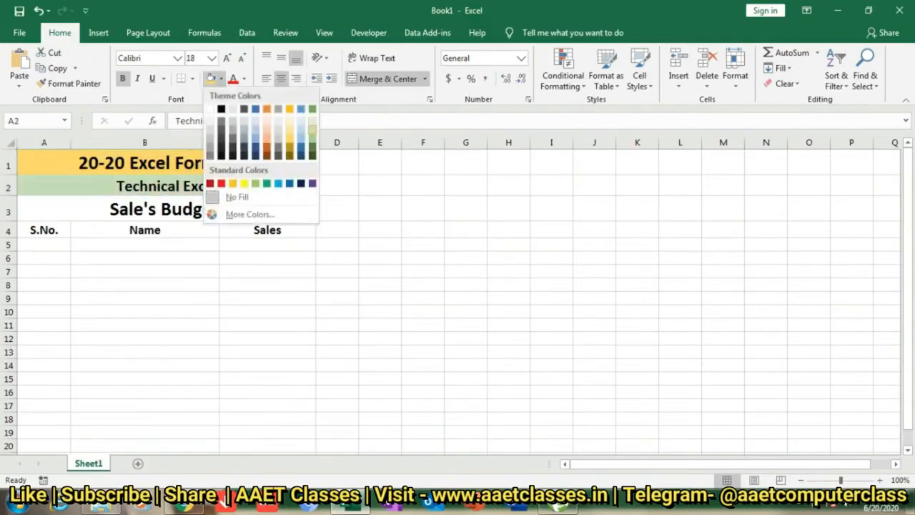
click(312, 129)
- Fill the "Sale's Budget" title with light blue and the column headings in A4:C4 with a slightly darker light green
click(205, 216)
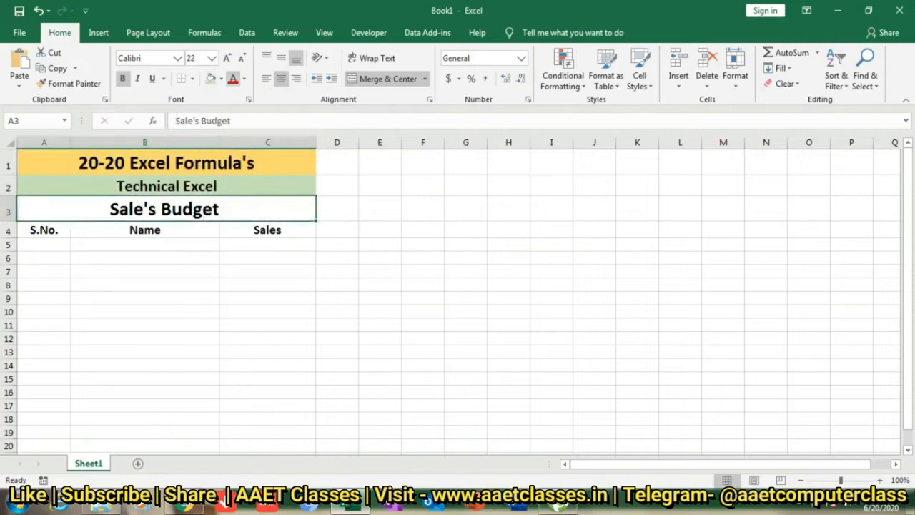
click(221, 79)
click(301, 130)
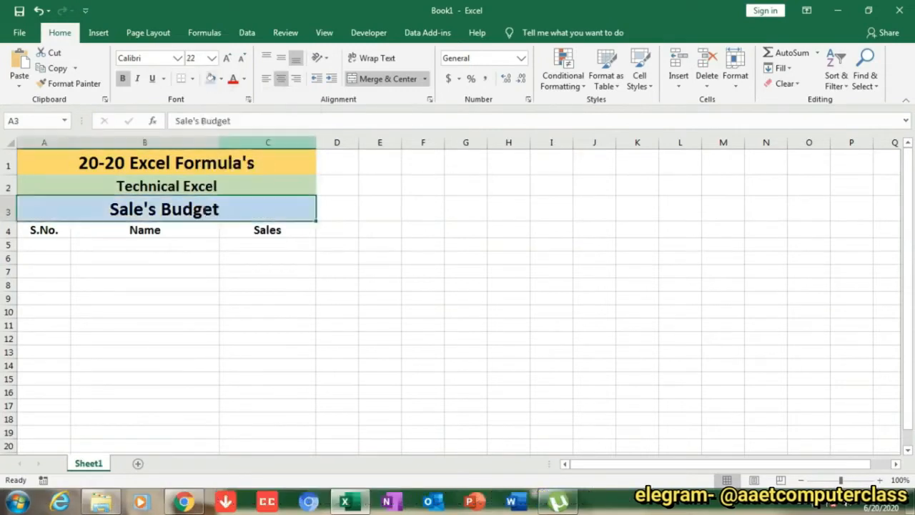
click(44, 258)
drag(44, 230, 269, 230)
click(221, 78)
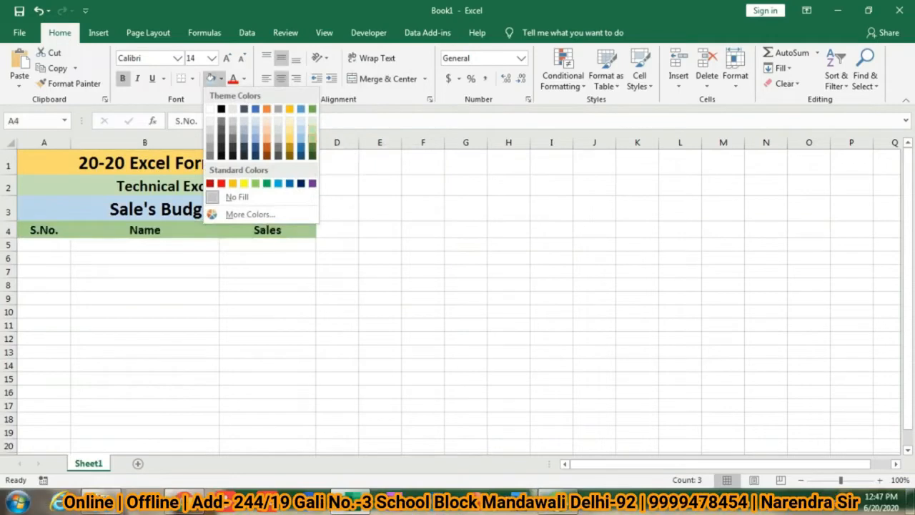
click(313, 138)
click(159, 259)
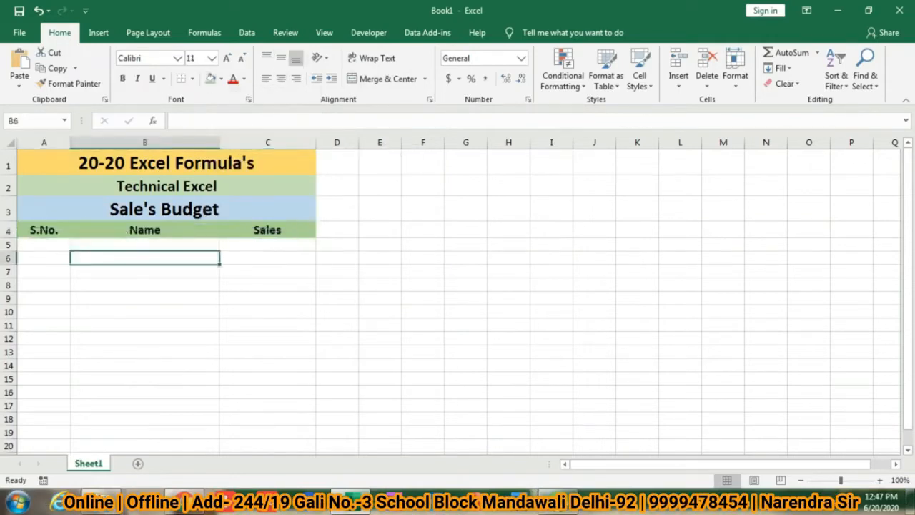
- Apply all borders to the table range A1:C19
drag(43, 163, 268, 432)
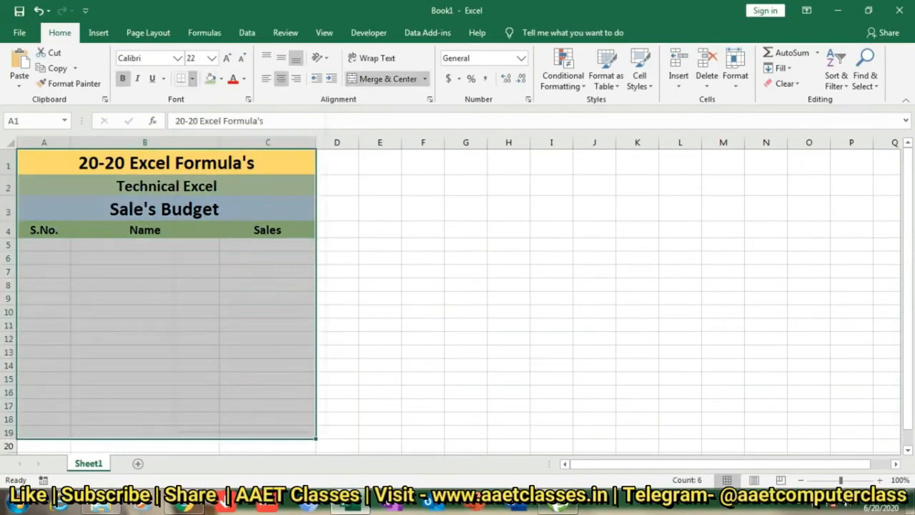
click(192, 78)
click(208, 195)
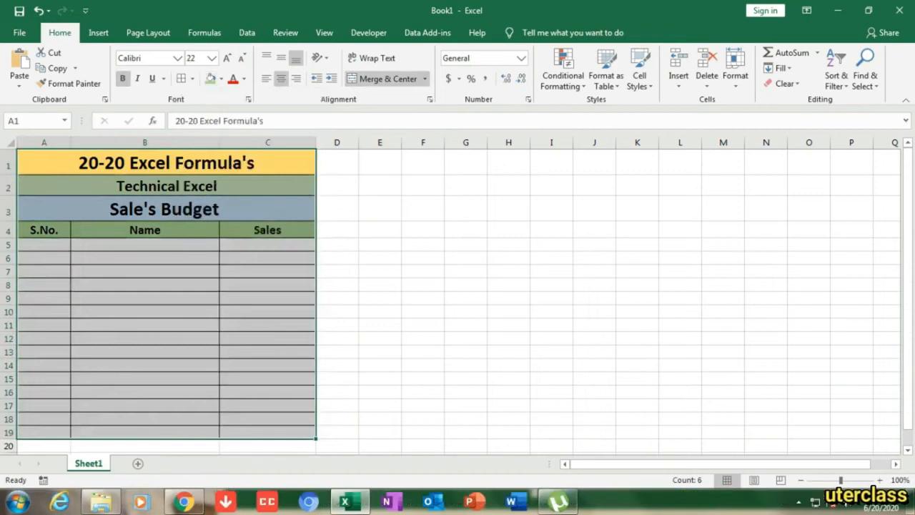
click(144, 272)
- Set the row height of the empty table rows 5 to 19 to 20
drag(44, 244, 286, 434)
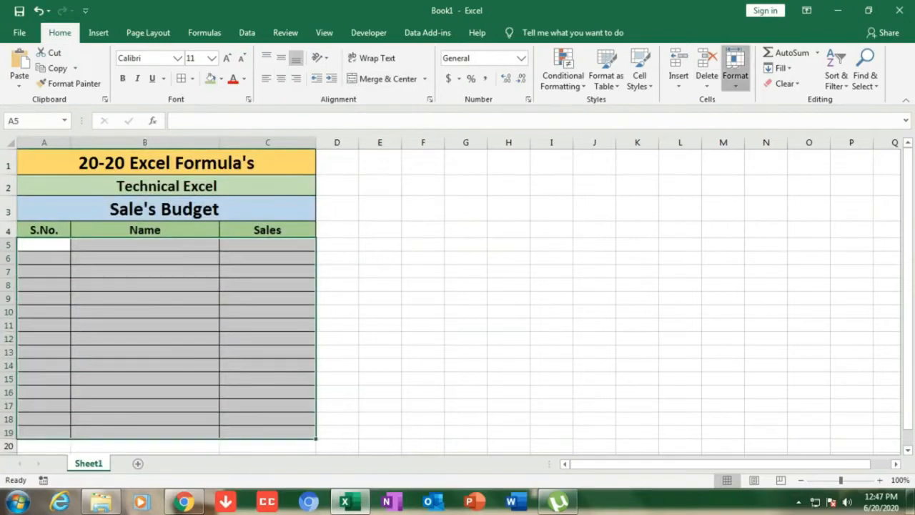
click(735, 72)
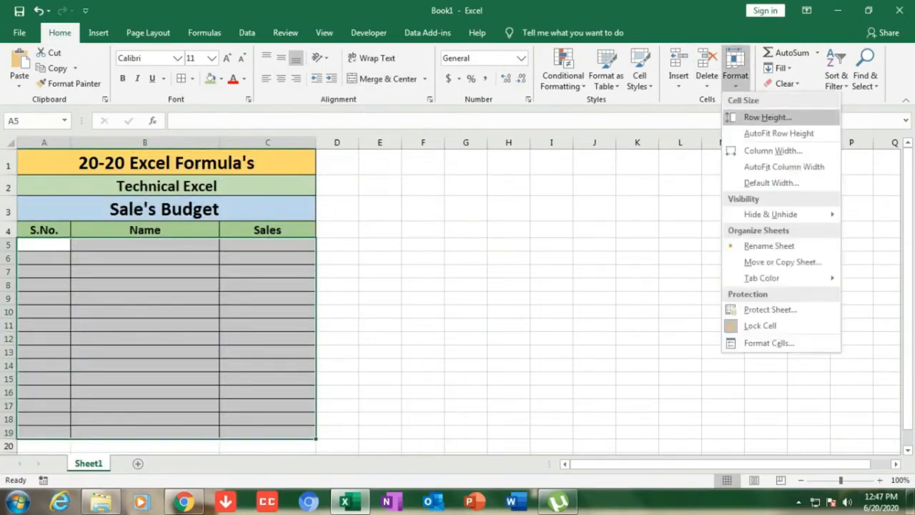
click(767, 117)
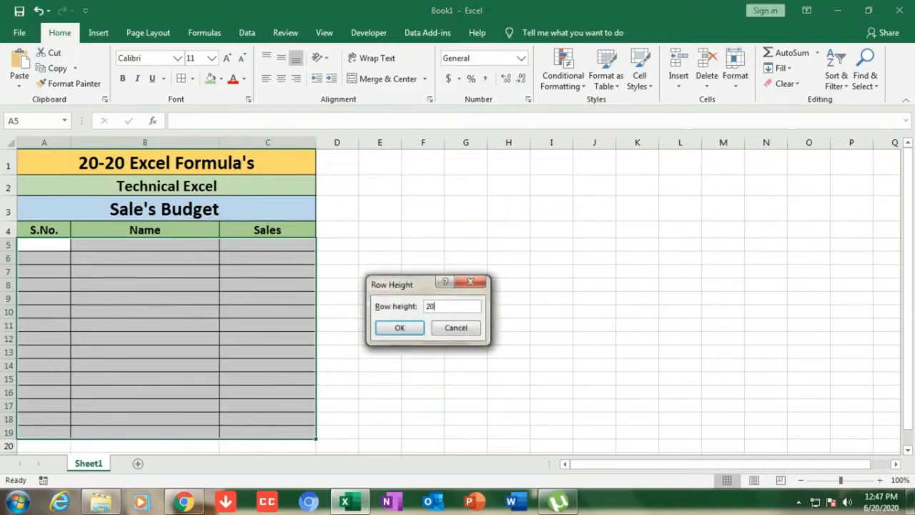
key(Return)
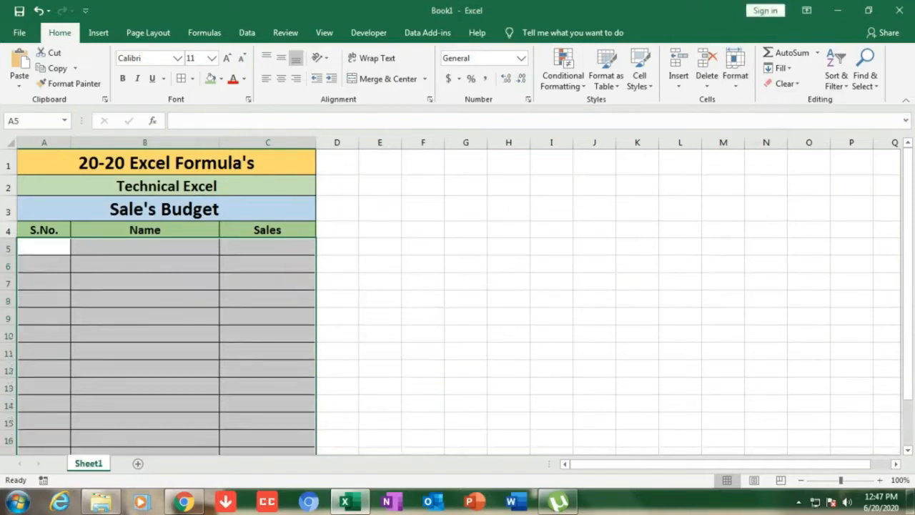
click(637, 185)
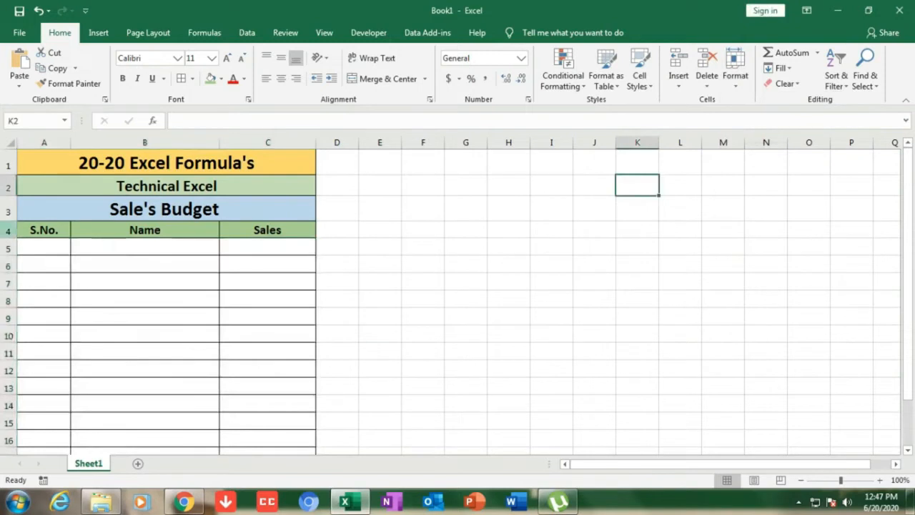
- Enter 1 and 2 in A5 and A6 and extend the number series down the S.No. column
click(44, 247)
text(1)
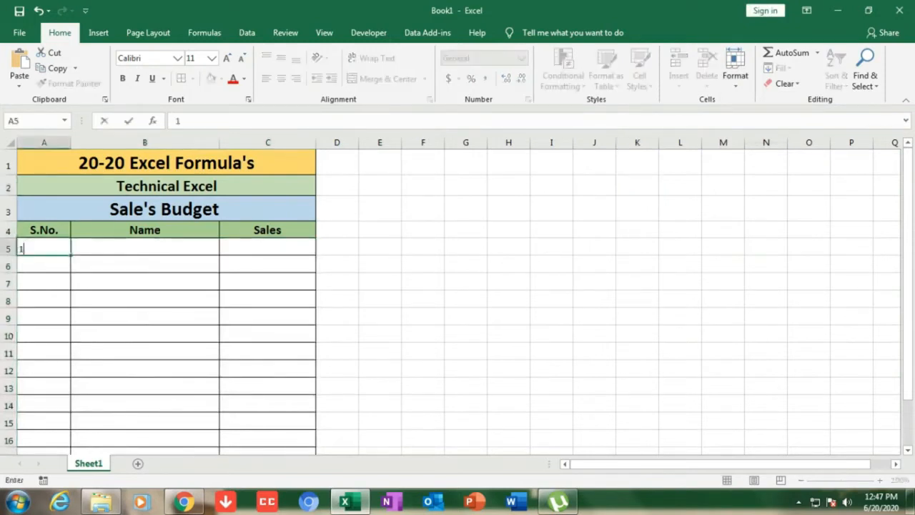
key(Return)
text(2)
key(Return)
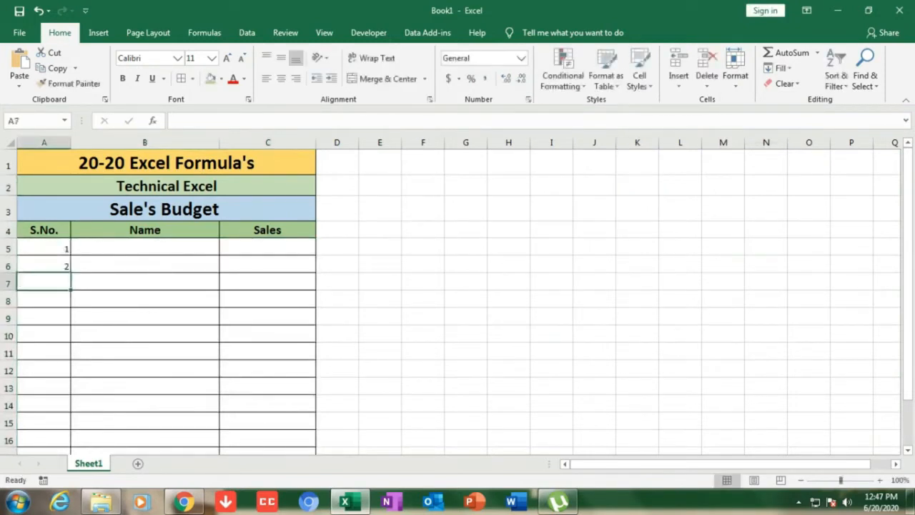
drag(44, 248, 70, 422)
click(423, 369)
scroll(423, 368, up, 1)
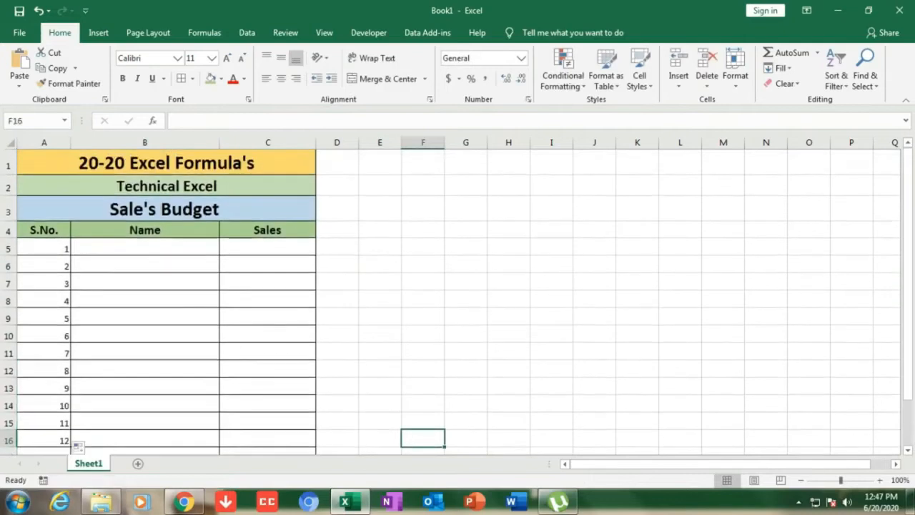
- Enter five people's first names in cells B5:B9 of the Name column
click(145, 247)
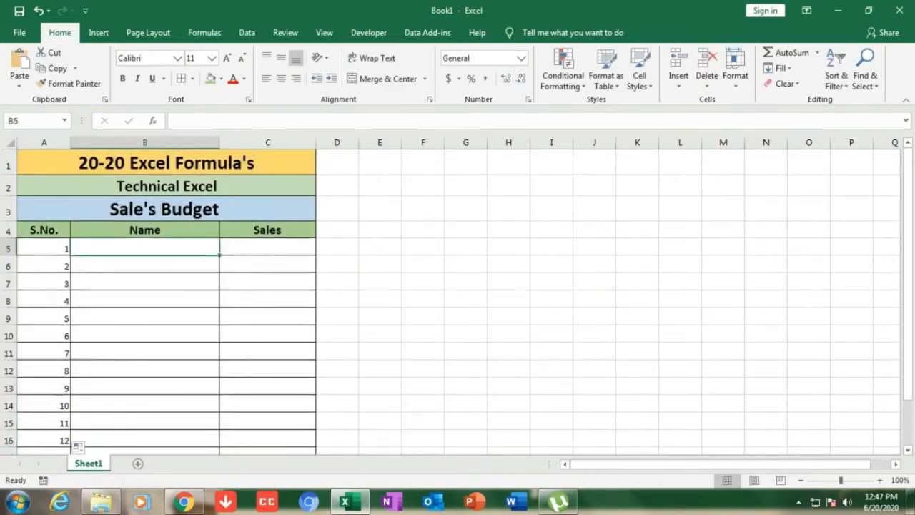
text(mohan)
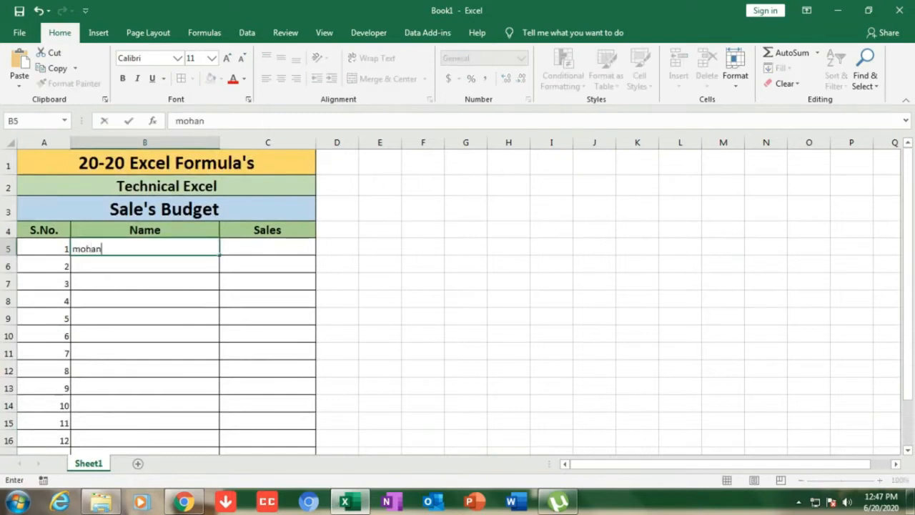
key(Return)
text(sohan)
key(Return)
text(suresh)
key(Return)
text(kunal)
key(Return)
text(mohit)
key(Return)
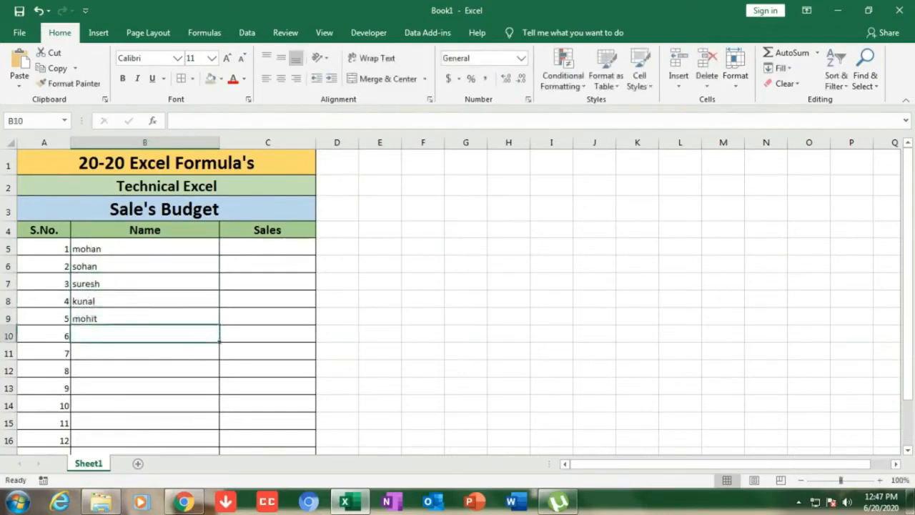
- Add three more first names in cells B10:B12 of the Name column
text(rohit)
key(Return)
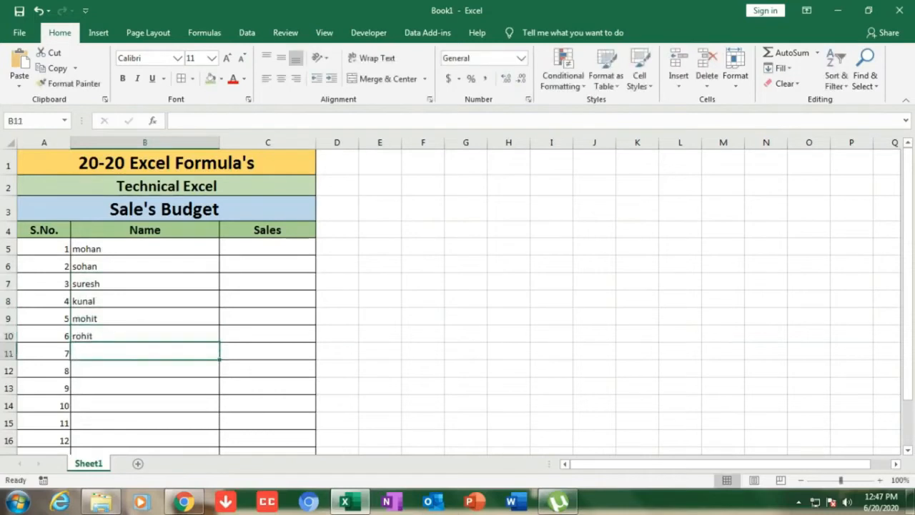
text(nisha)
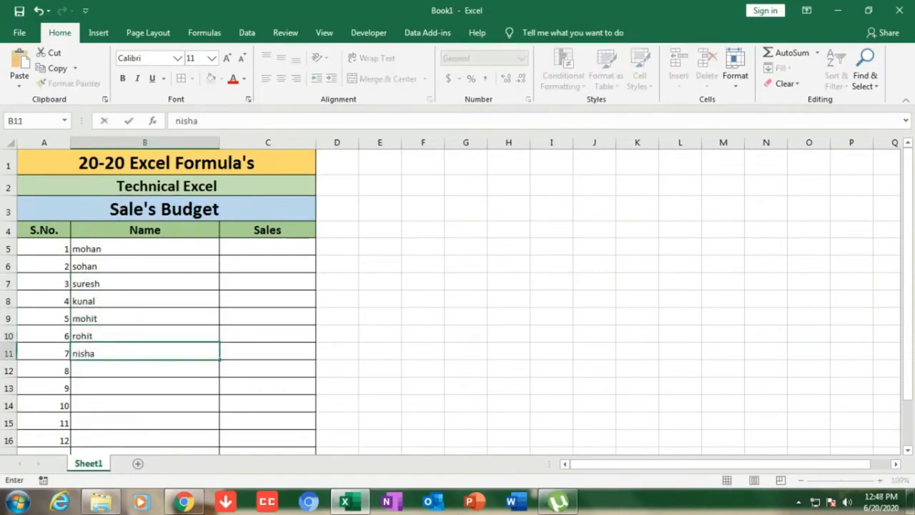
key(Return)
key(Return)
key(Up)
text(ga)
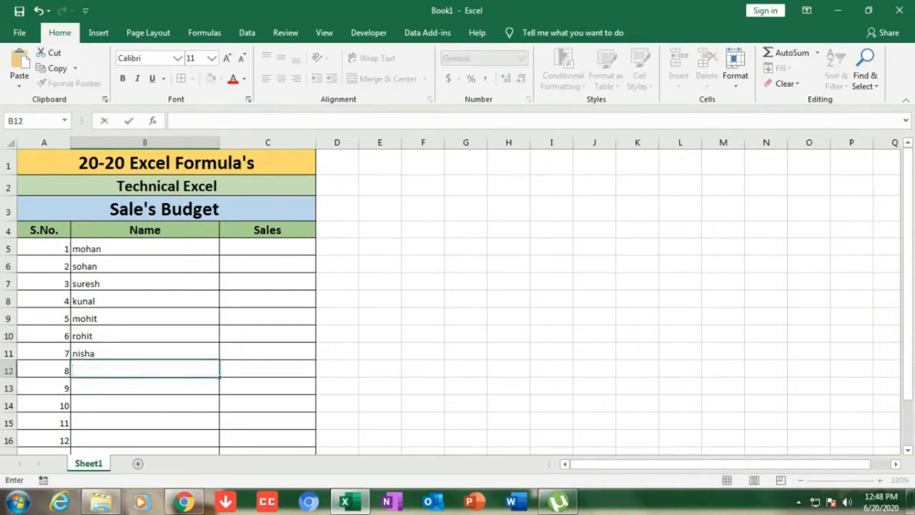
text(hariom)
key(Return)
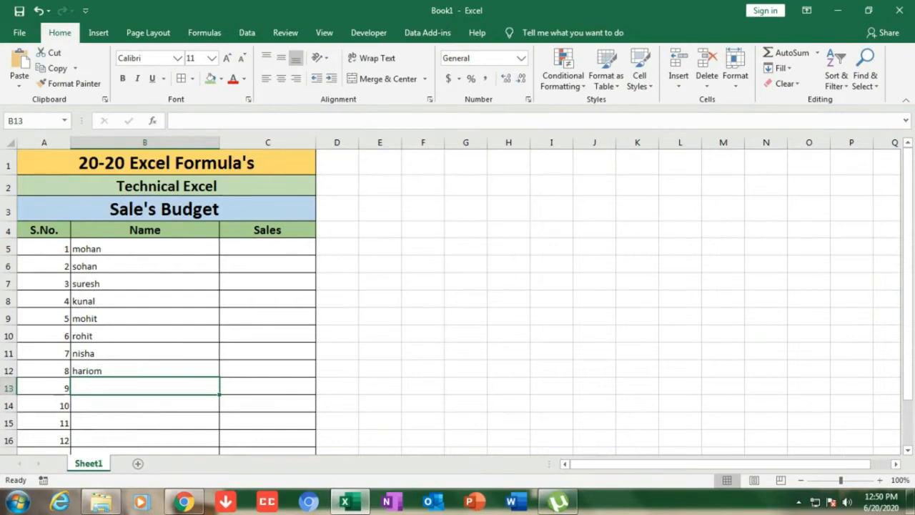
- Extend the "Sales" heading in C4 to read "Sales Amount"
click(267, 247)
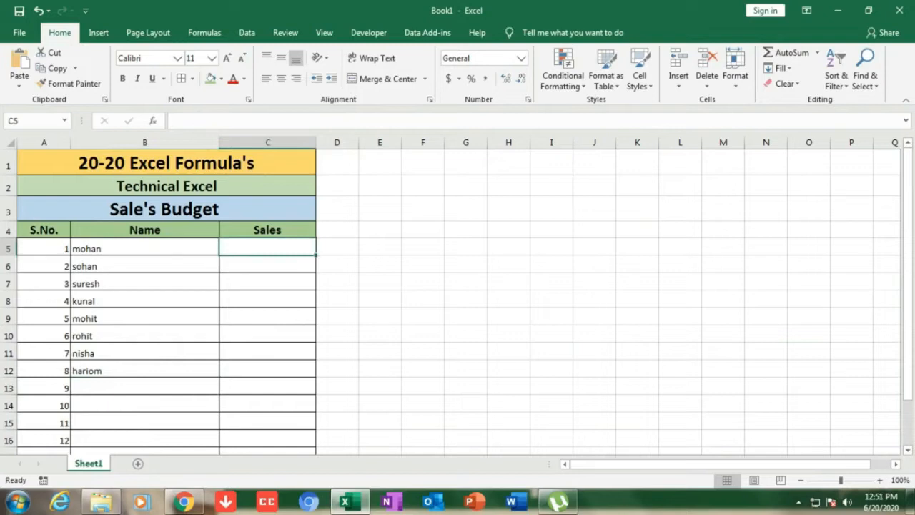
key(Up)
key(F2)
text(A)
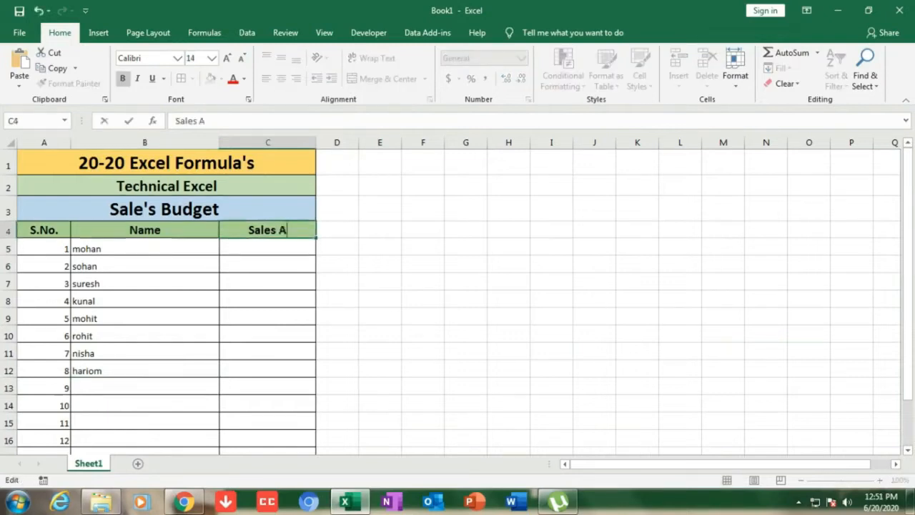
text(moutn)
text(==)
key(BackSpace)
key(BackSpace)
key(BackSpace)
key(BackSpace)
text(nt)
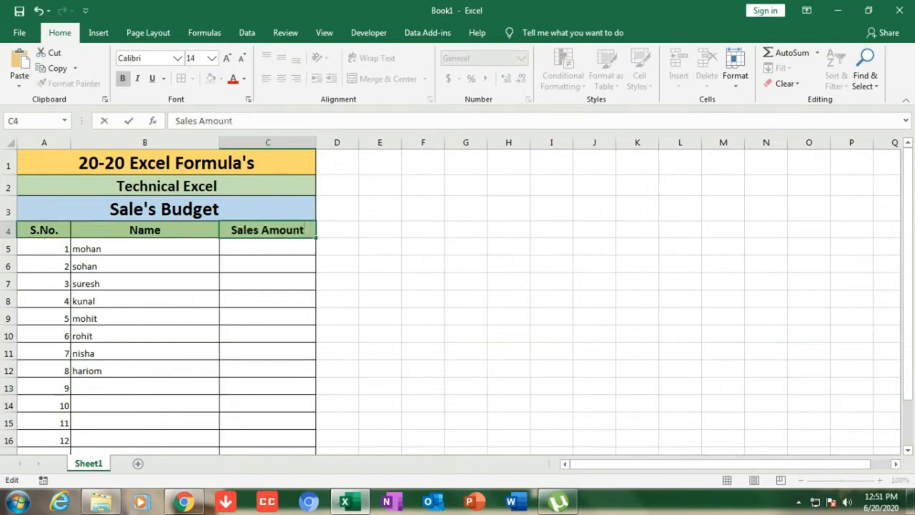
key(Return)
- Enter 10000 in C5 and 20000 in C6, accepting the Flash Fill suggestion for the rest of the Sales Amount column
text(10000)
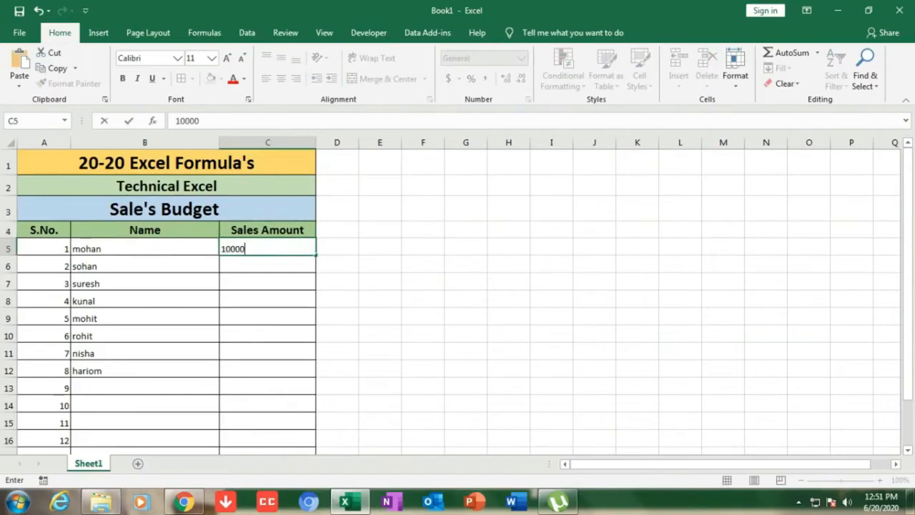
key(Return)
text(20000)
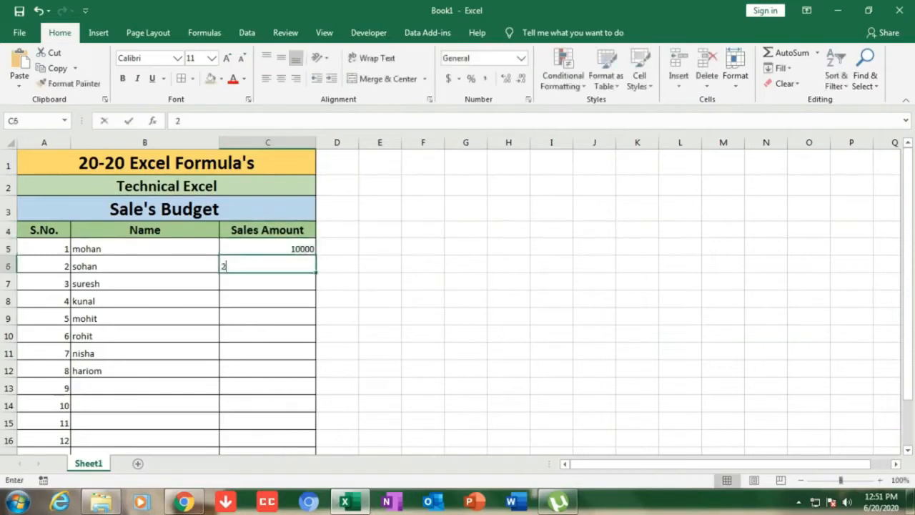
key(Return)
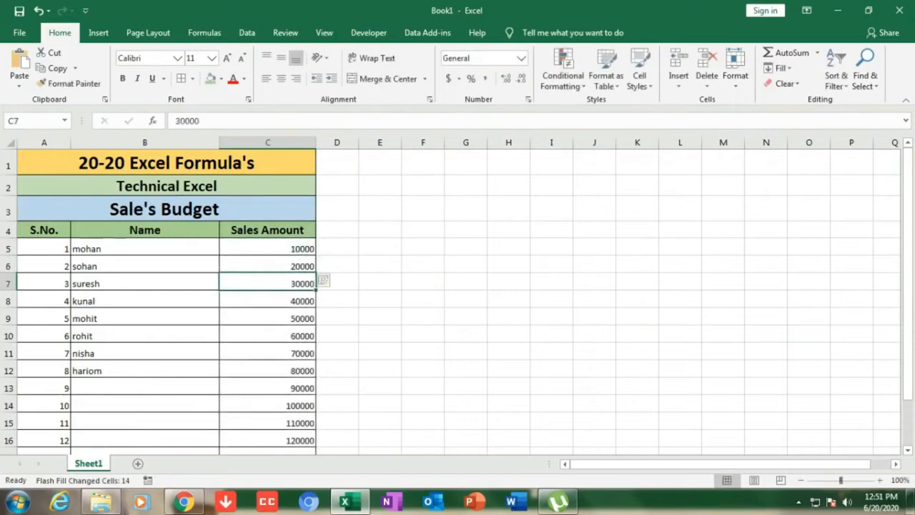
click(380, 264)
- Clear the amounts in C13:C16, beside the rows without names
drag(267, 389, 267, 441)
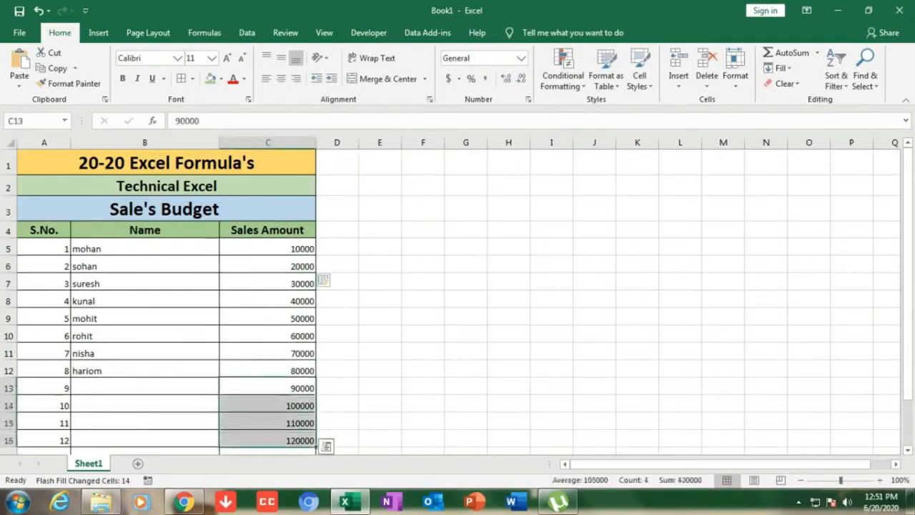
key(Delete)
click(466, 386)
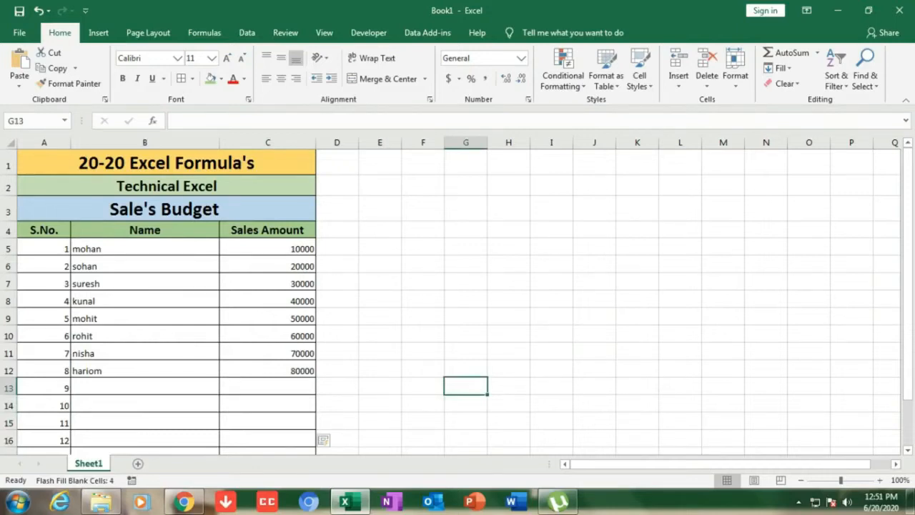
- Enter a SUM formula in G3 that totals the Sales Amount cells C5:C12
click(465, 209)
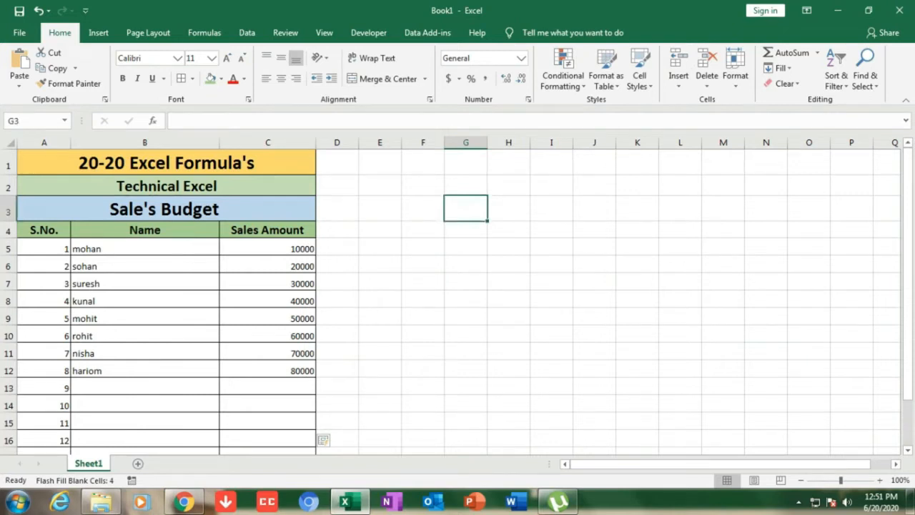
text(=s)
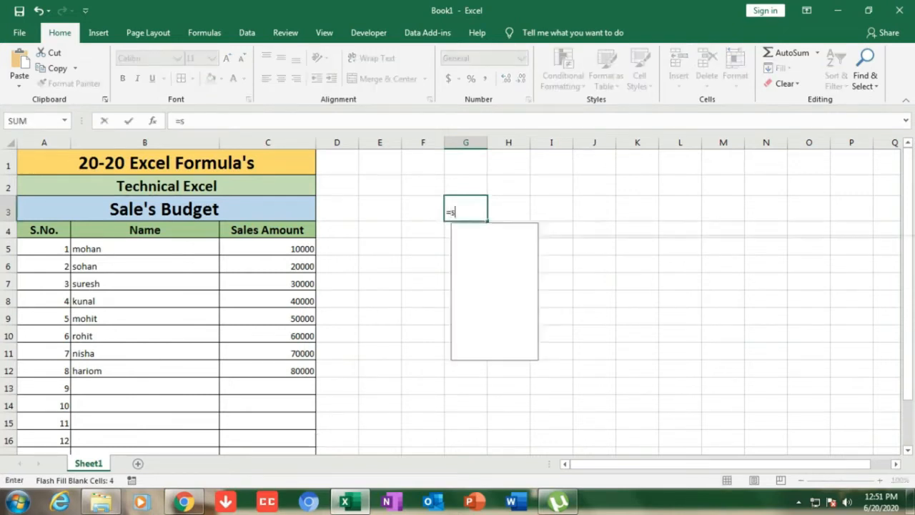
text(um)
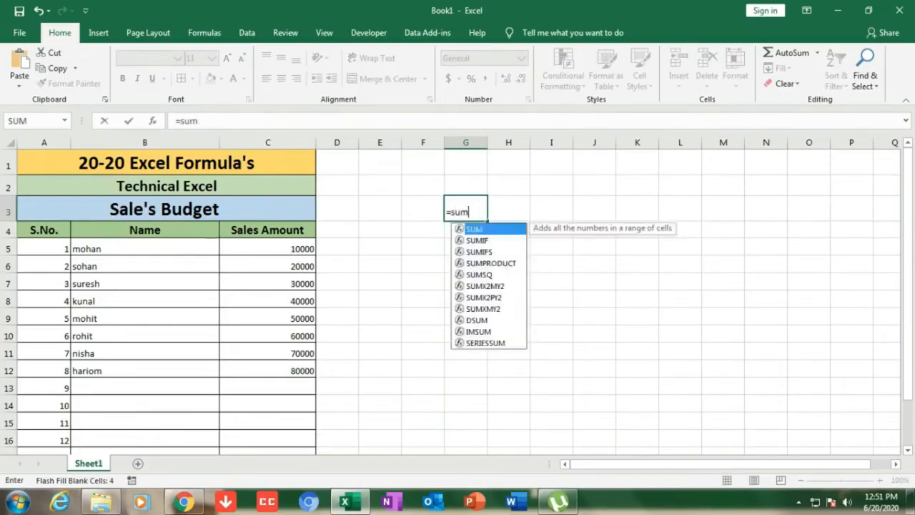
key(BackSpace)
text(m()
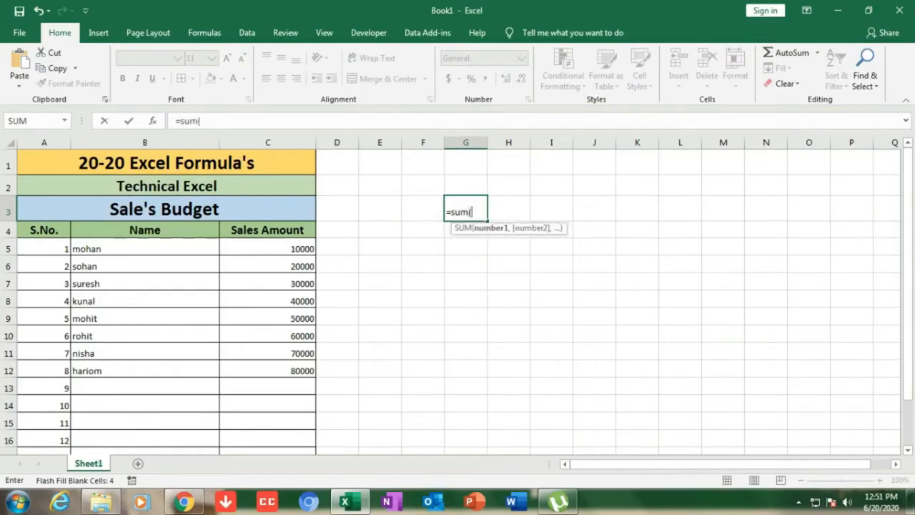
drag(268, 249, 268, 370)
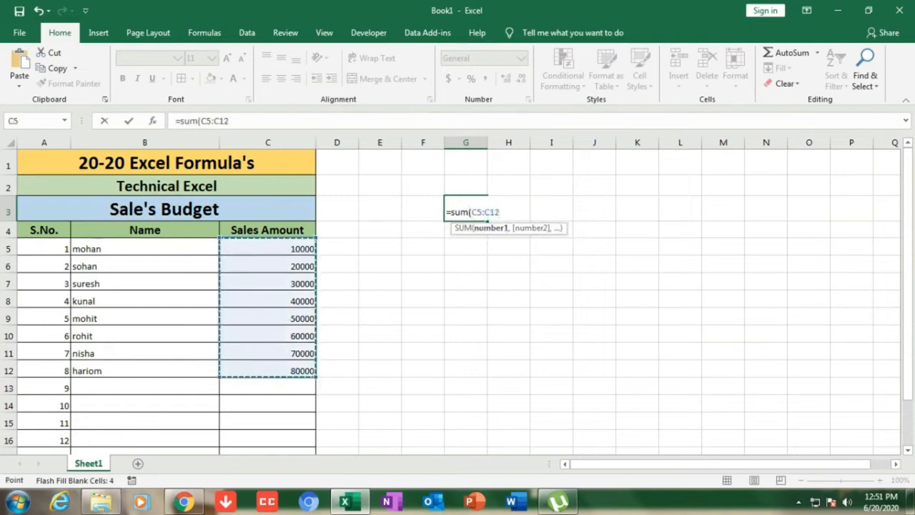
text())
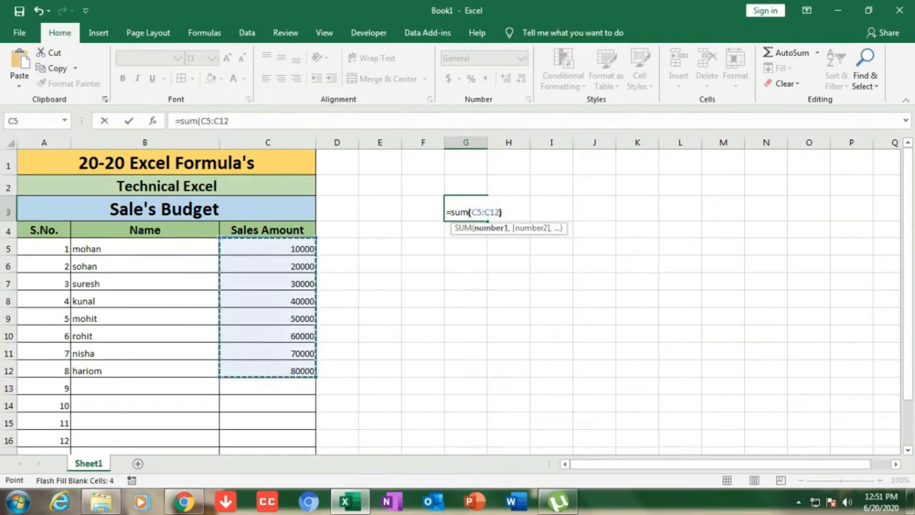
key(Return)
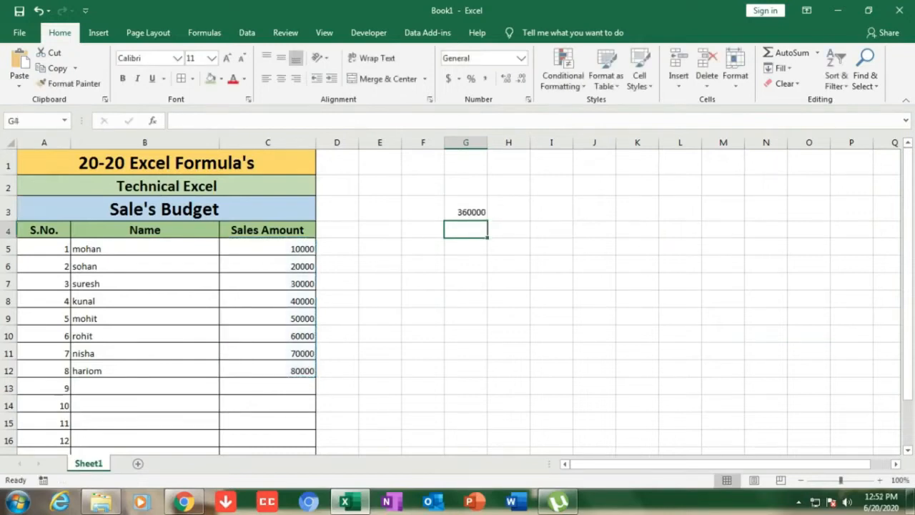
- Format cell G3 as bold at font size 20 and widen column G to about twice its width
key(Up)
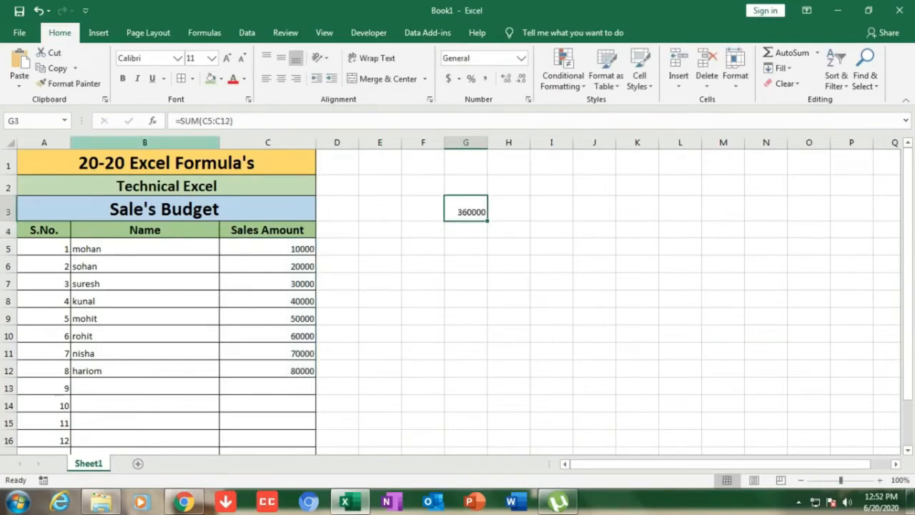
click(122, 78)
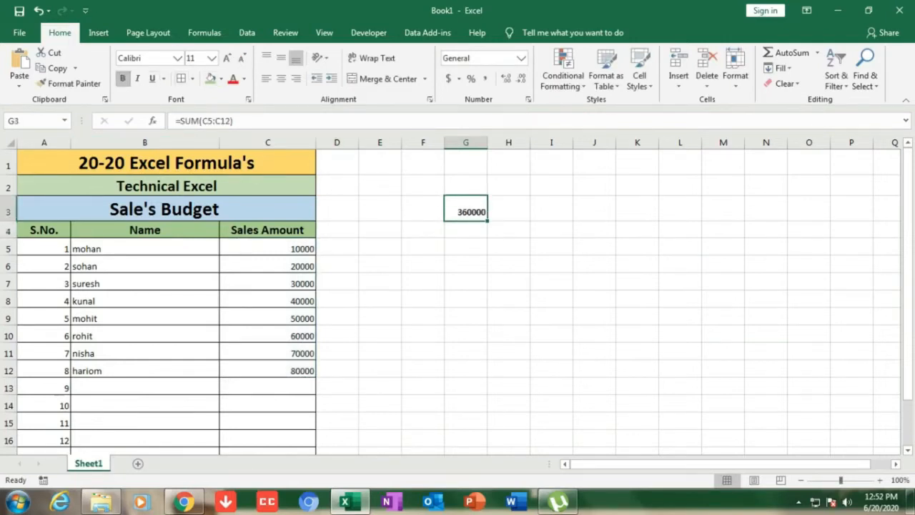
click(227, 58)
click(227, 58)
click(227, 58)
click(226, 58)
click(227, 58)
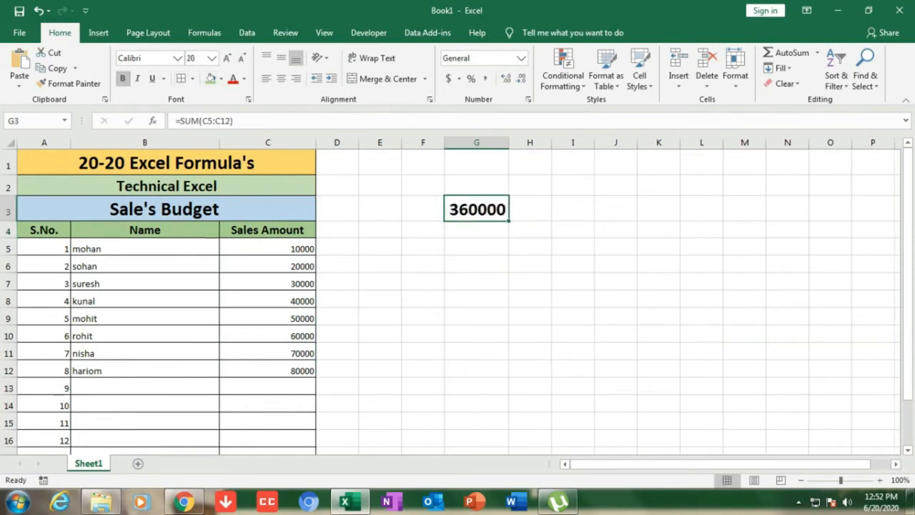
drag(508, 142, 578, 142)
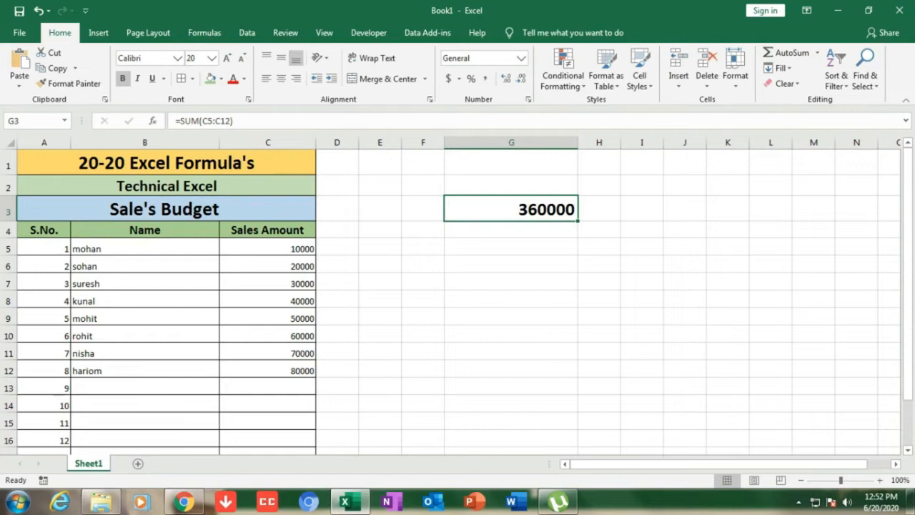
- Clear the formula in G3 and use AutoSum to total the Sales Amount values C5:C12 into C13
key(Delete)
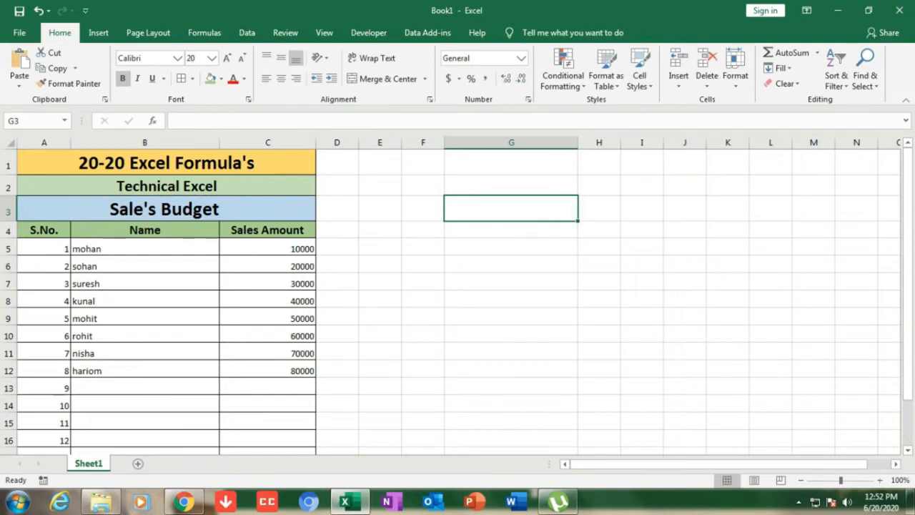
drag(286, 249, 293, 371)
drag(286, 249, 289, 388)
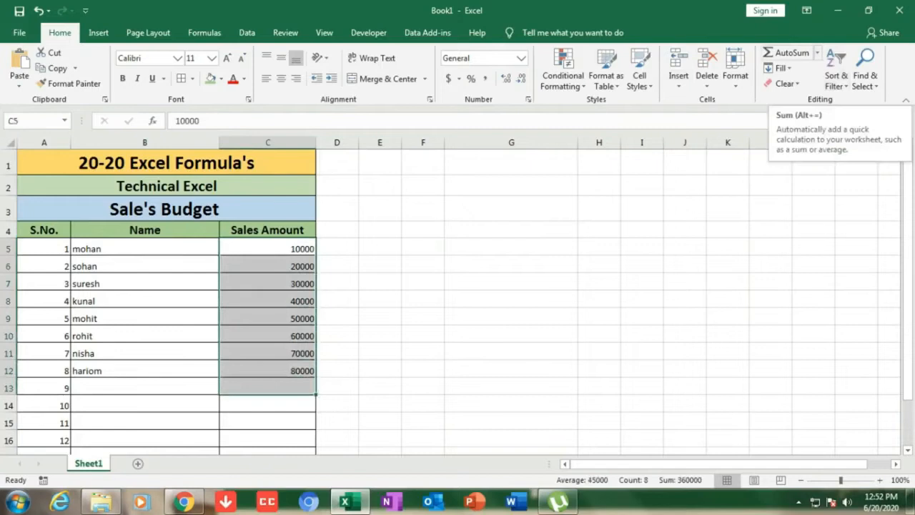
click(787, 53)
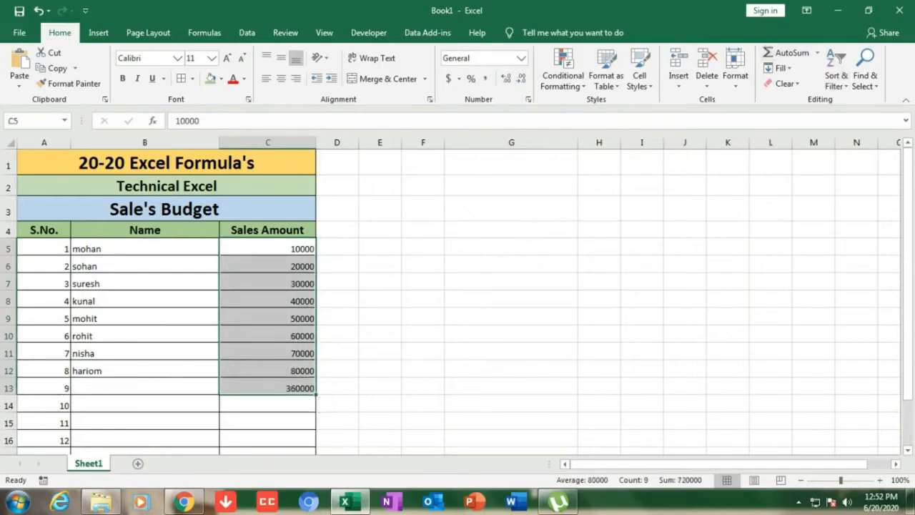
click(268, 388)
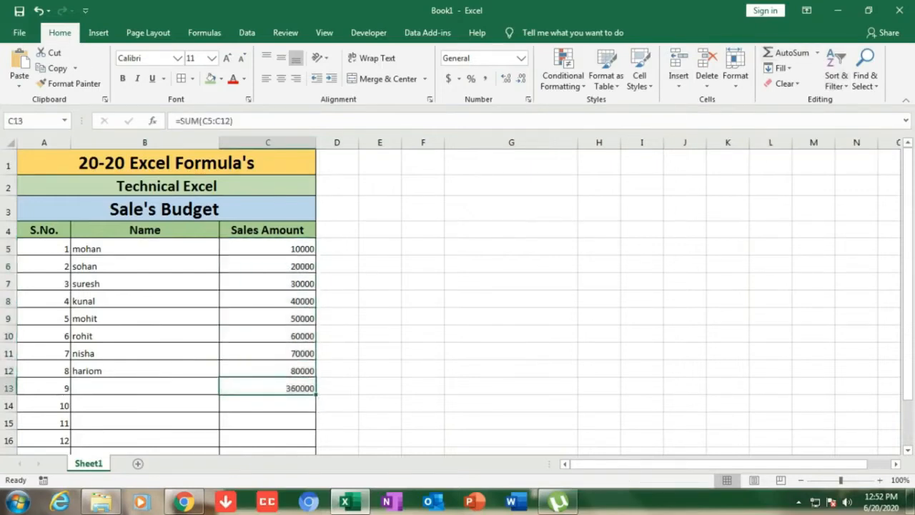
- Clear the total in C13 and enter =SUM(C6,C9,C10) in G3 to add only those three sales amounts
key(Delete)
click(511, 208)
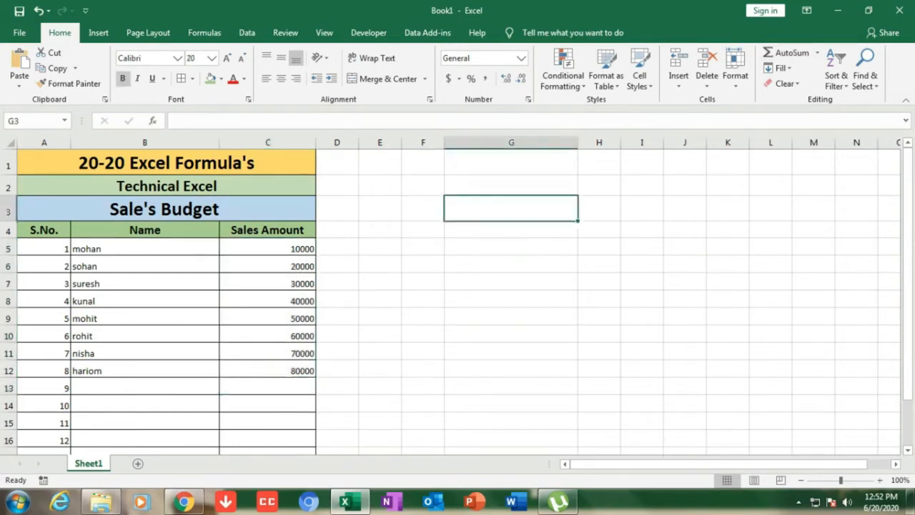
text(=)
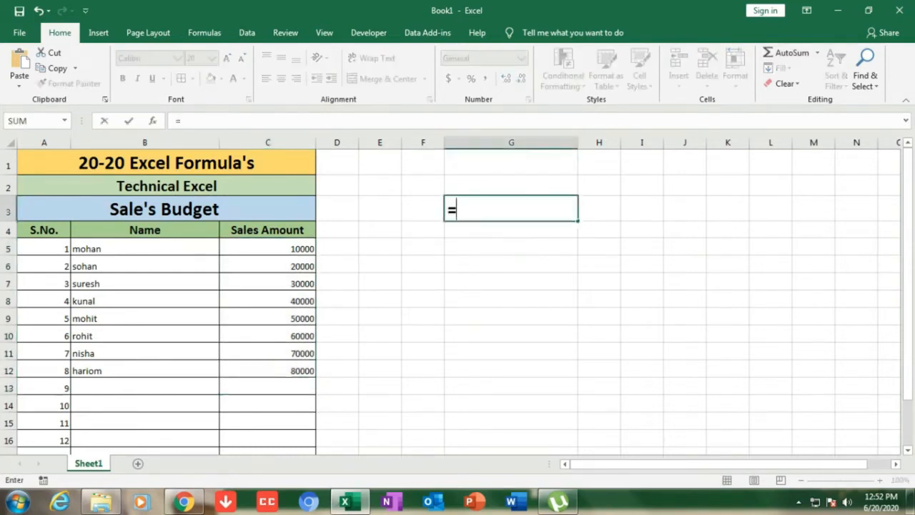
text(sum)
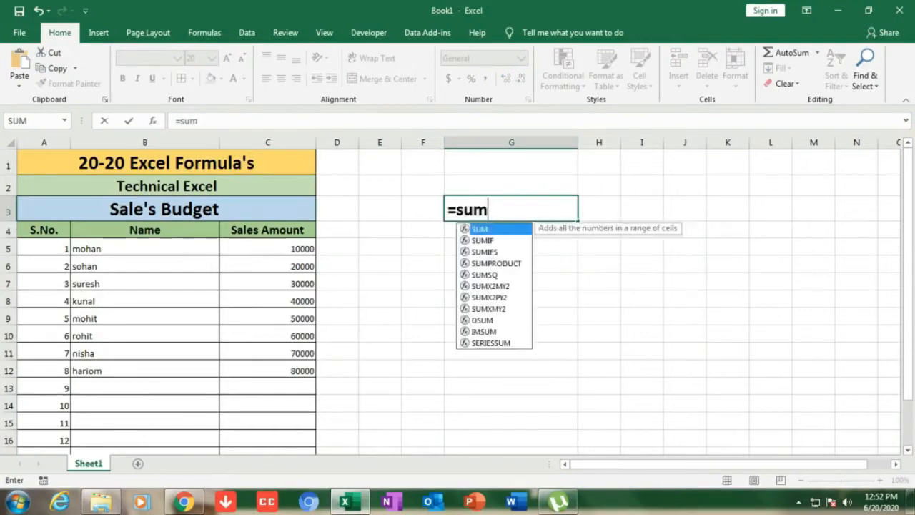
text(()
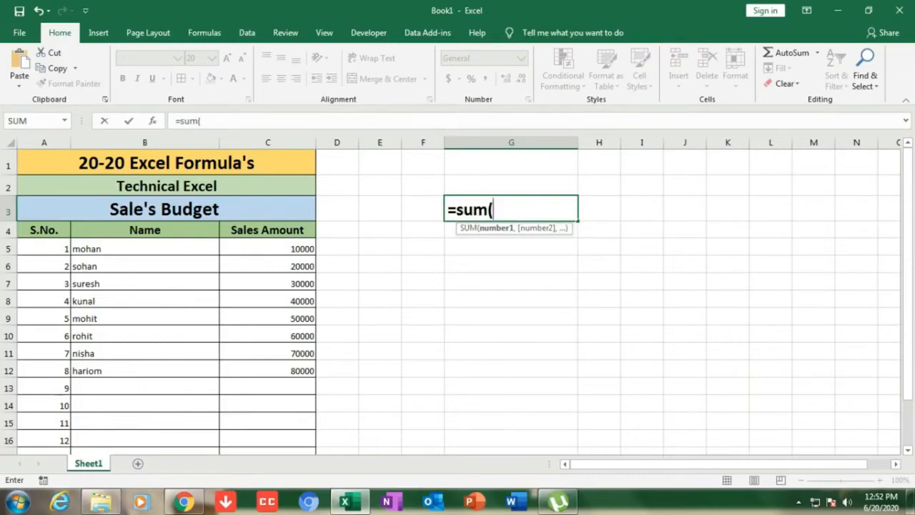
click(267, 266)
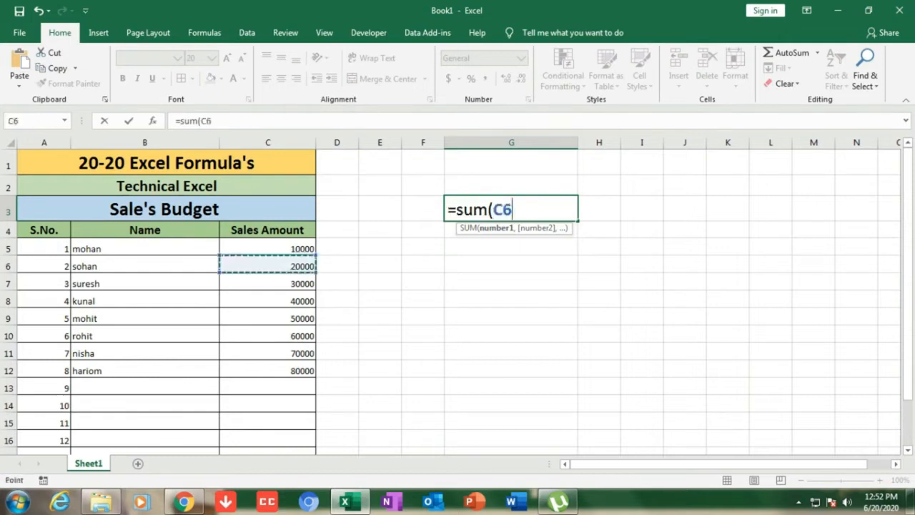
ctrl+click(268, 318)
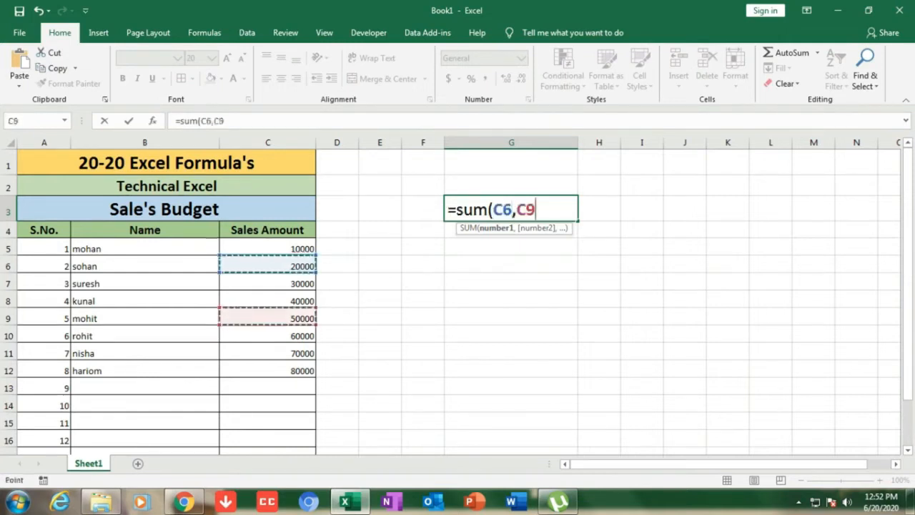
ctrl+click(267, 336)
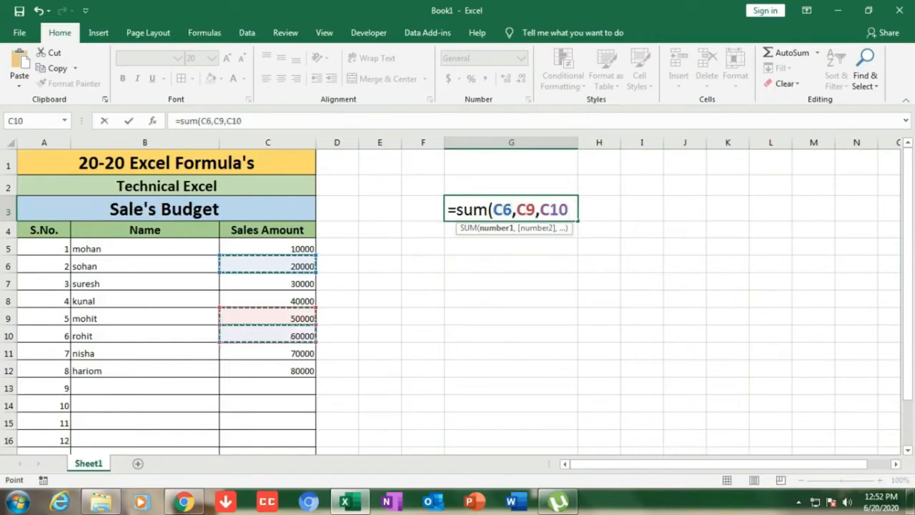
text())
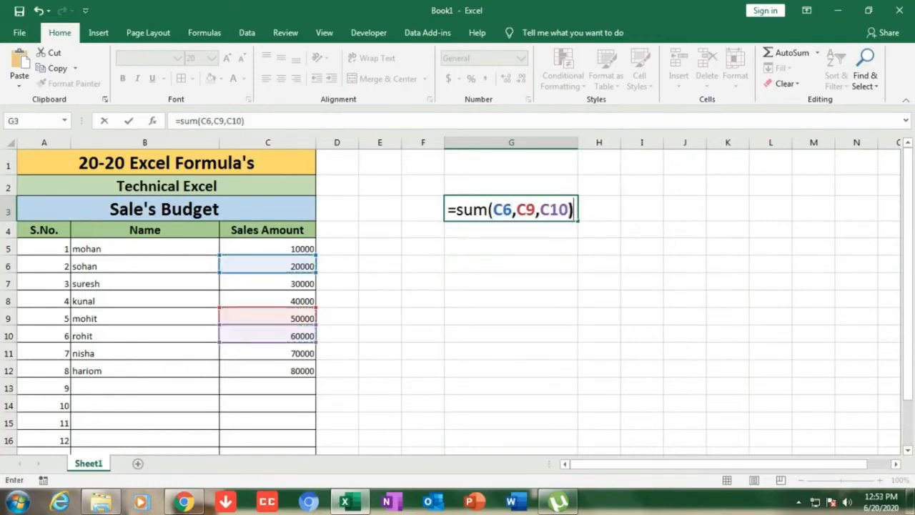
key(Return)
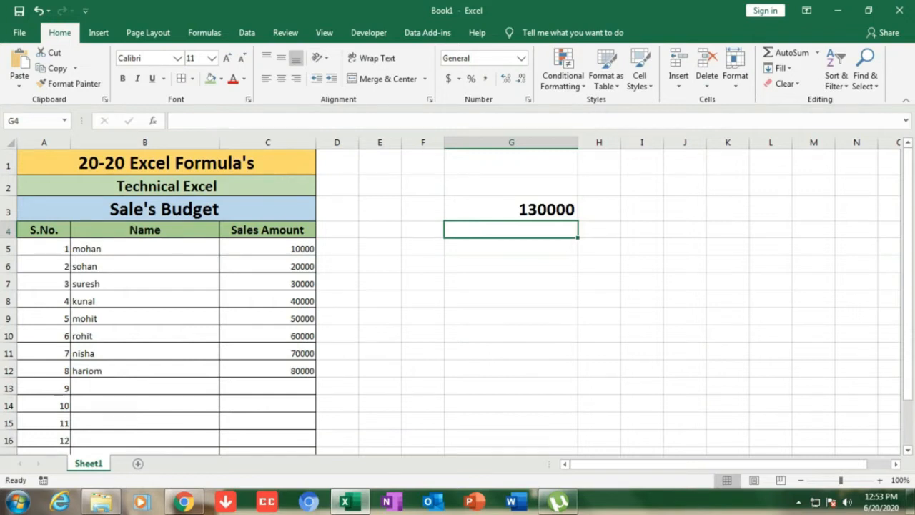
click(511, 210)
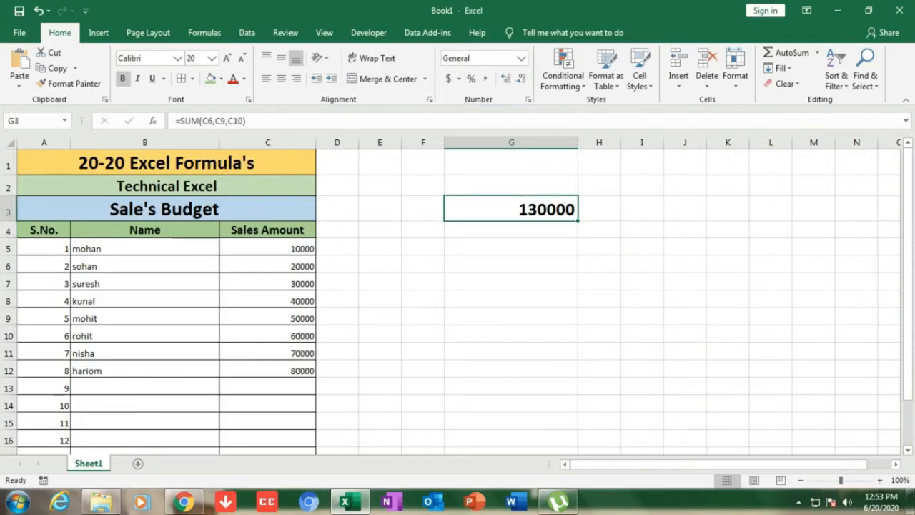
- Enter the addition formula =C5+C7 in G5
click(511, 247)
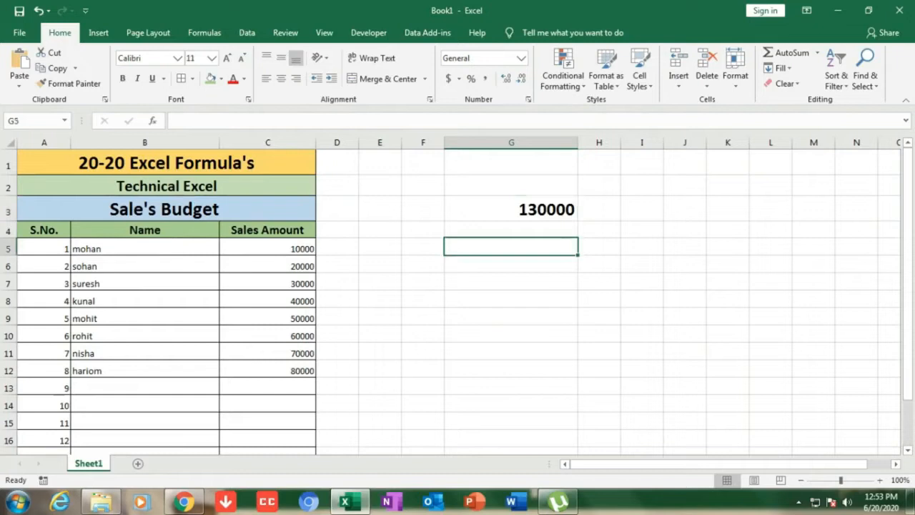
text(=)
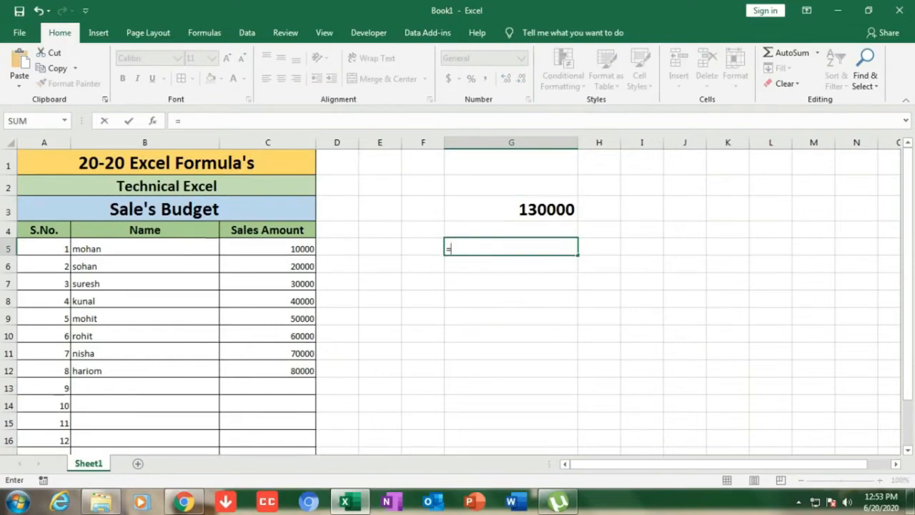
click(267, 248)
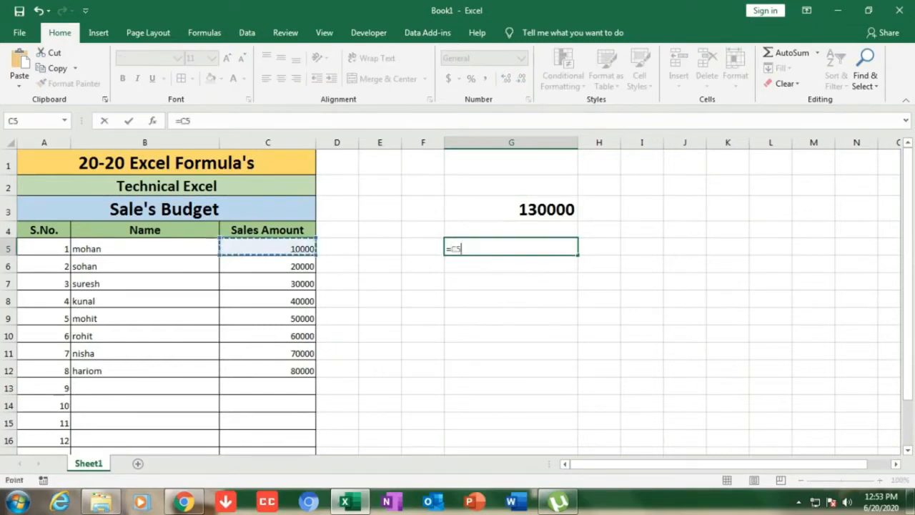
text(+)
click(267, 283)
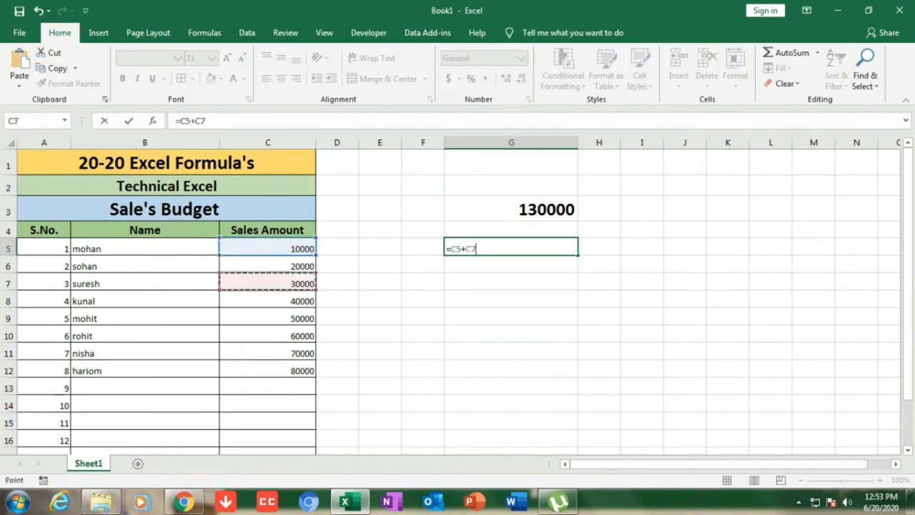
key(Return)
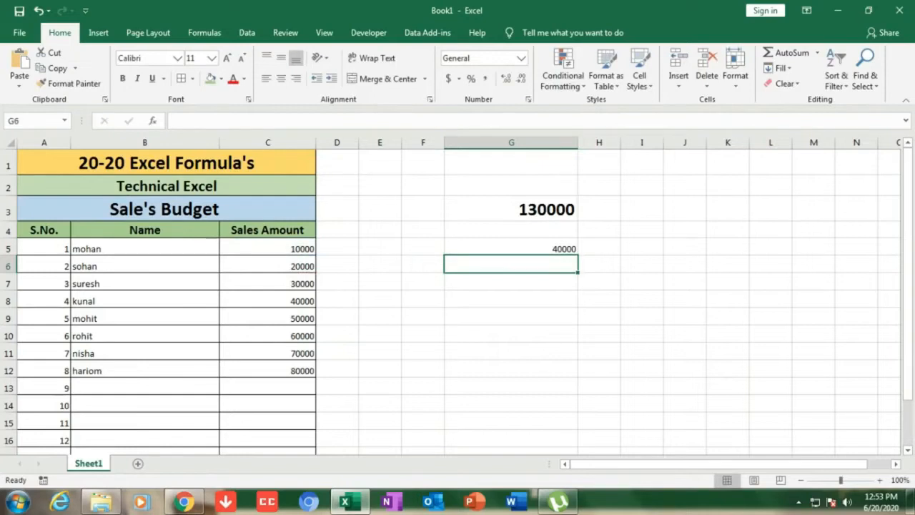
- Clear the formulas in G3:G6 and enter the multiplication formula =C5*C6 in G3
drag(511, 209, 511, 265)
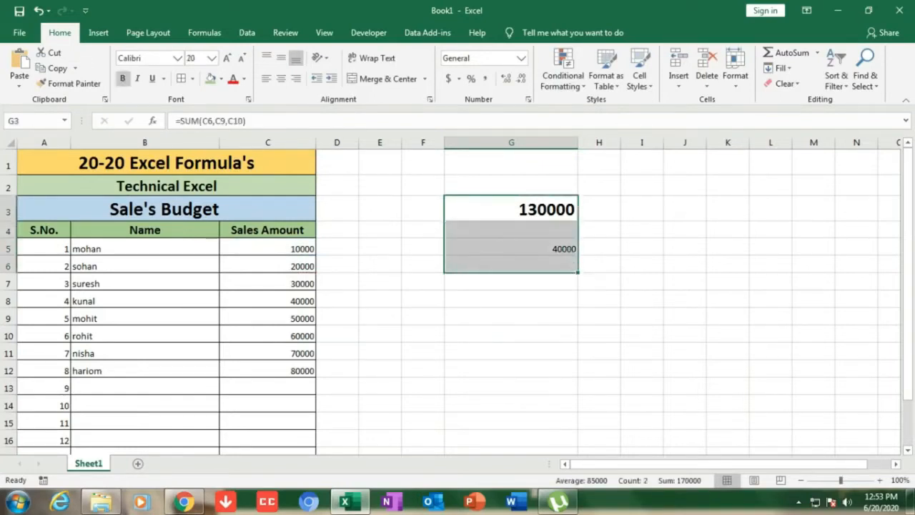
key(Delete)
click(511, 209)
text(=)
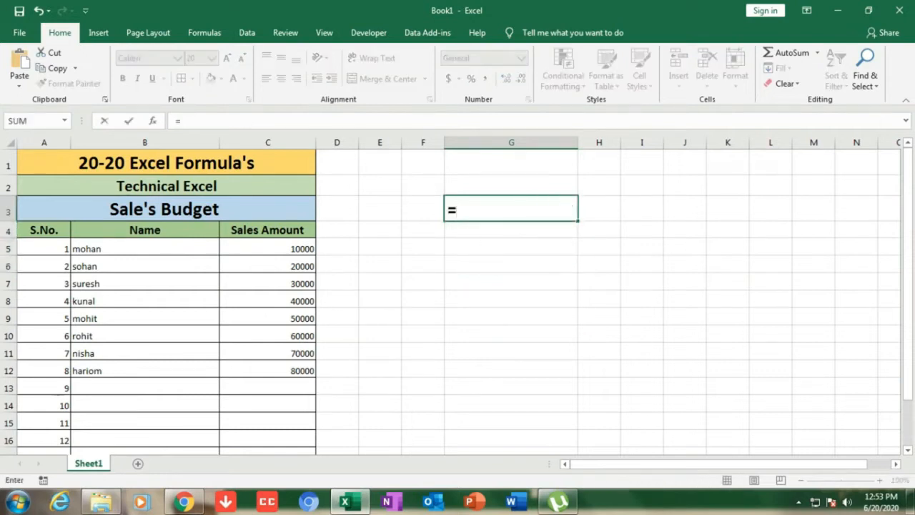
click(267, 249)
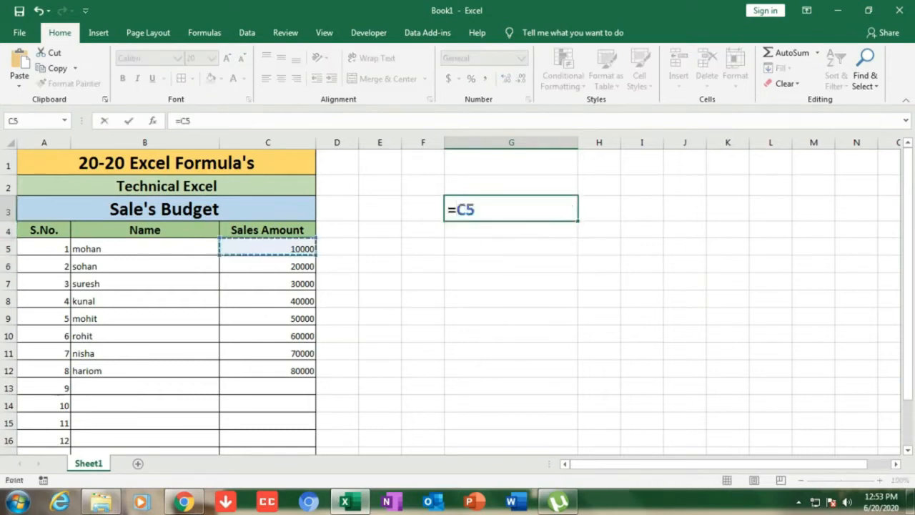
text(*)
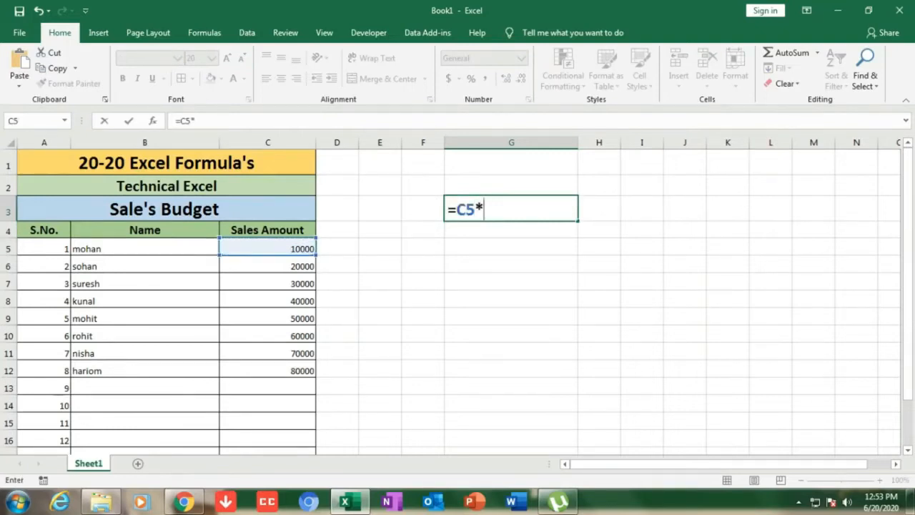
click(267, 266)
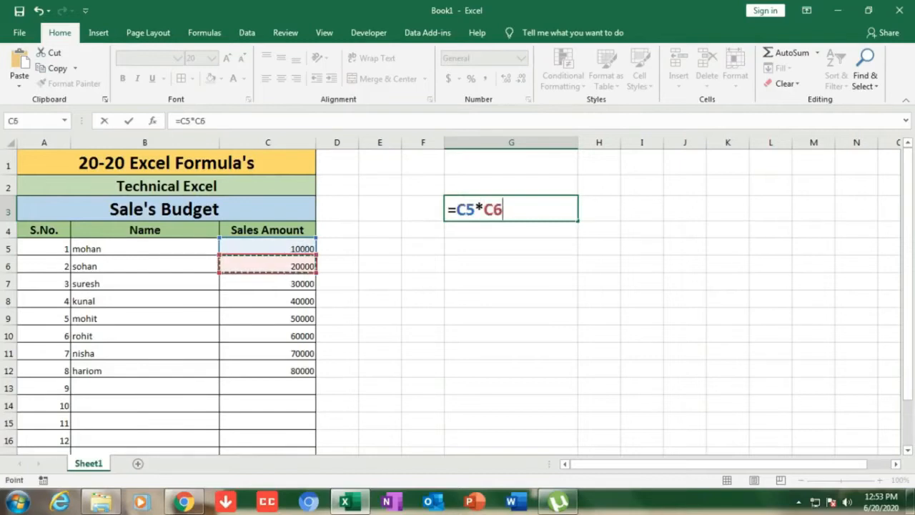
key(Return)
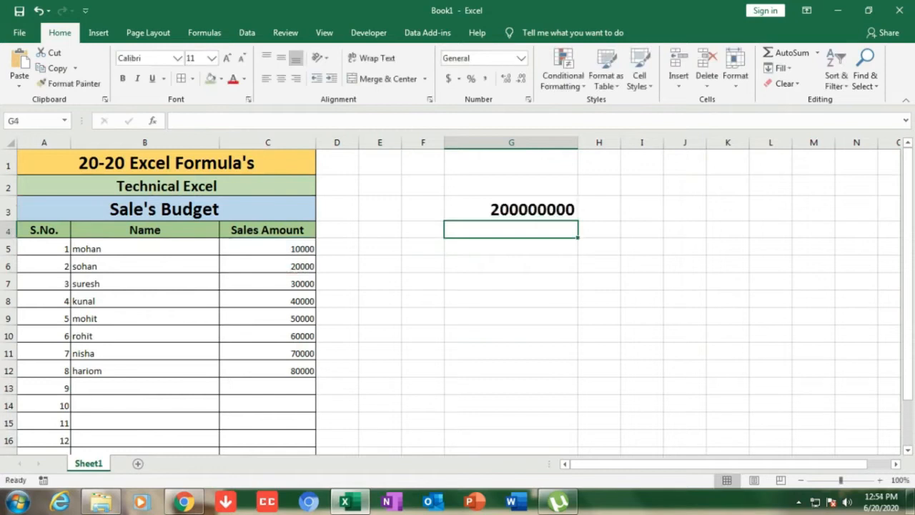
- Clear G3 and multiply the first two sales amounts there with =PRODUCT(C5:C6)
click(512, 209)
key(Delete)
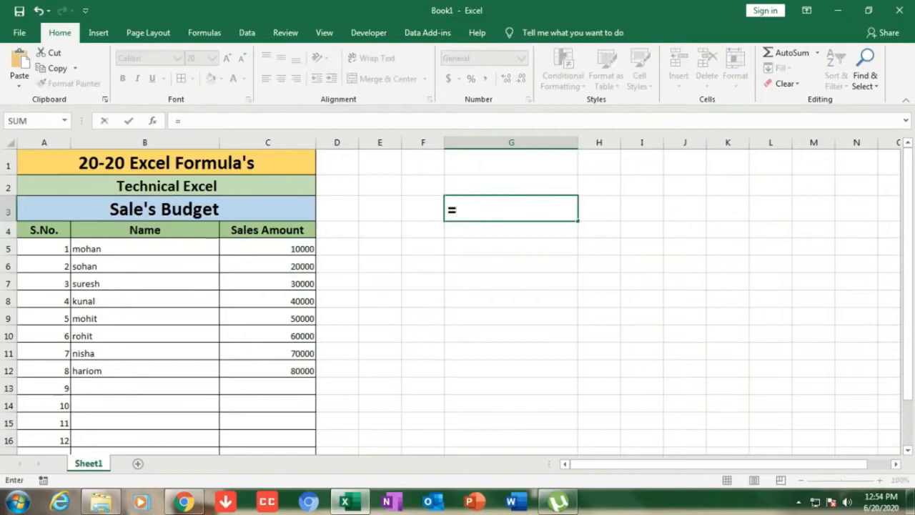
text(product)
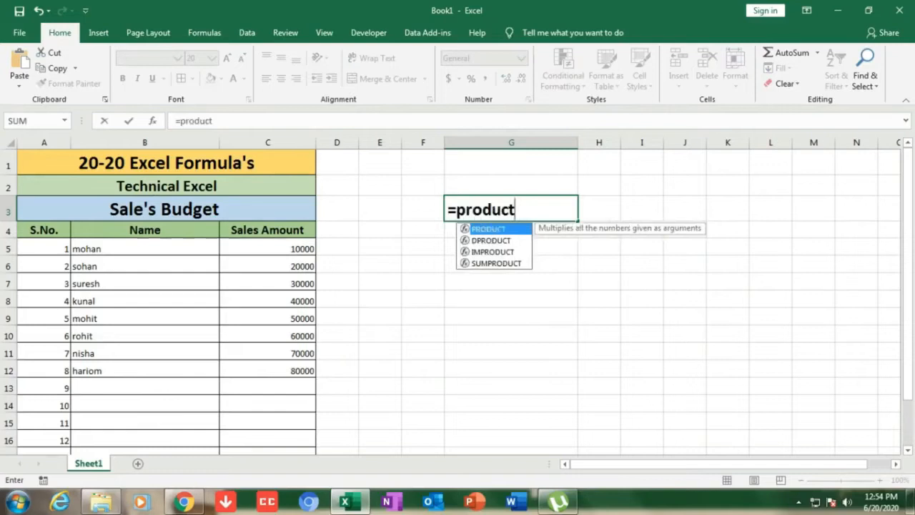
text(()
drag(286, 249, 300, 270)
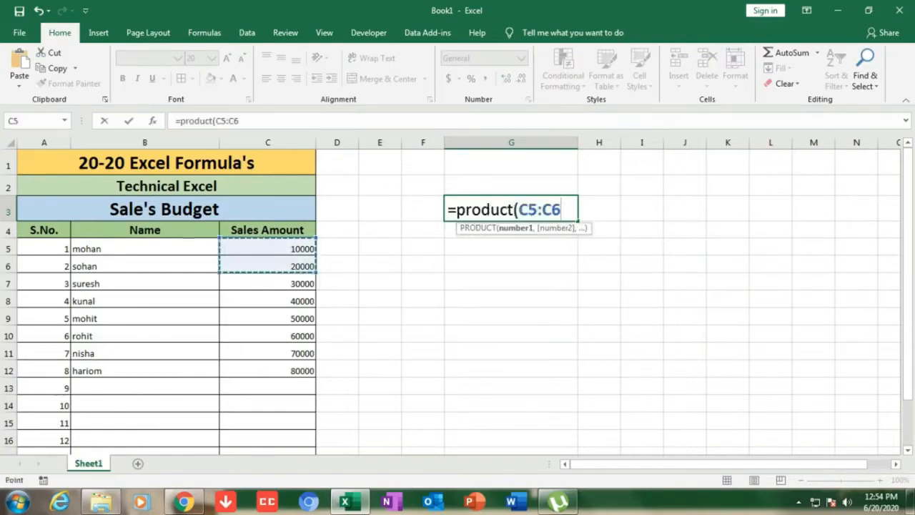
text())
key(Return)
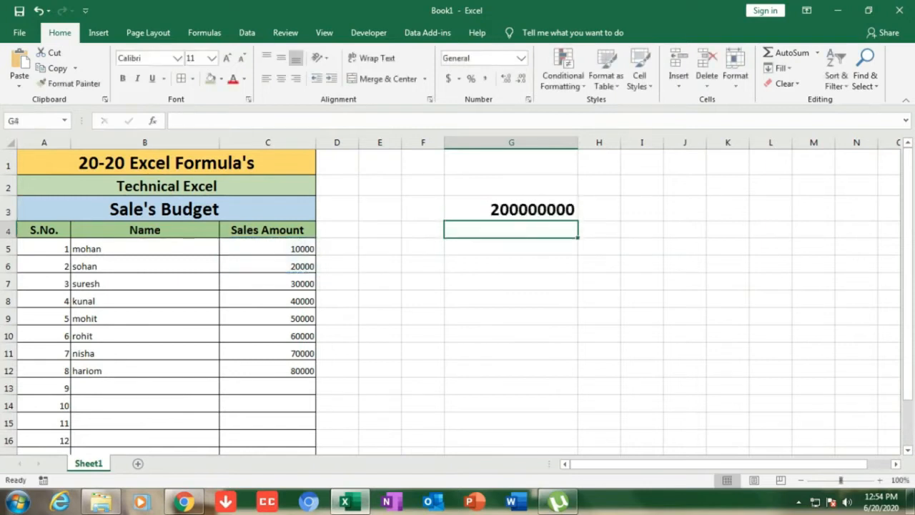
- Clear the PRODUCT formula in G3 and enter the sample numbers 3 in E5 and 6 in E6
key(Up)
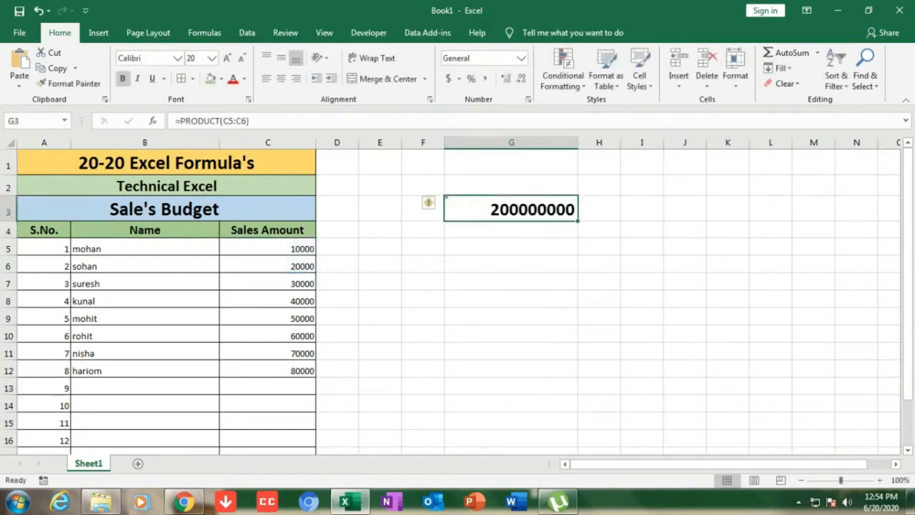
key(Delete)
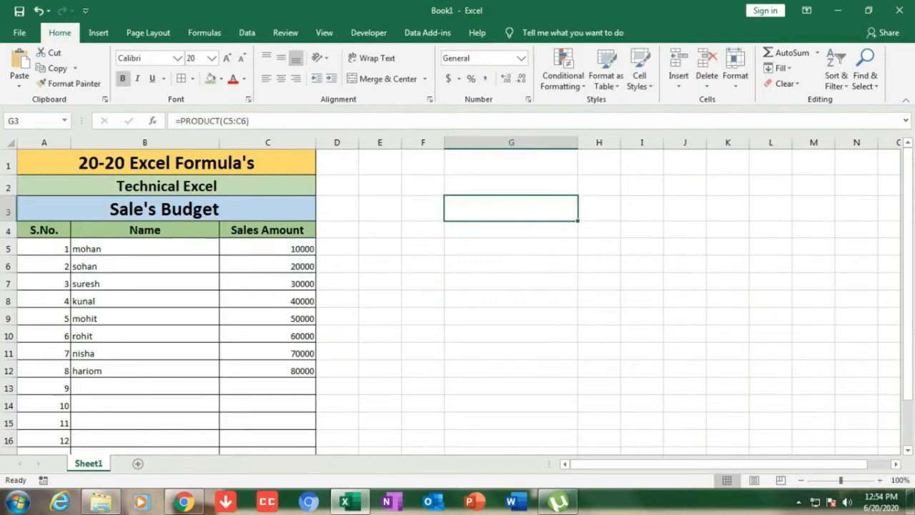
click(380, 247)
text(3)
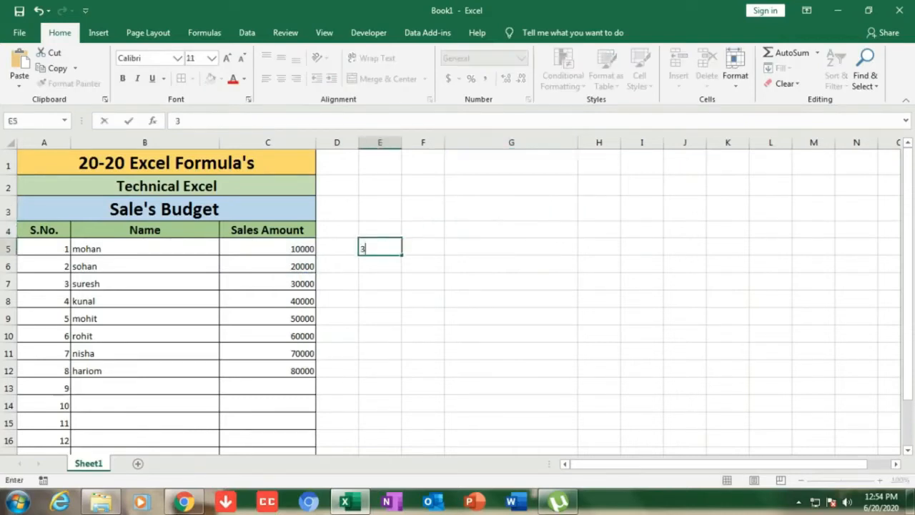
key(Return)
text(6)
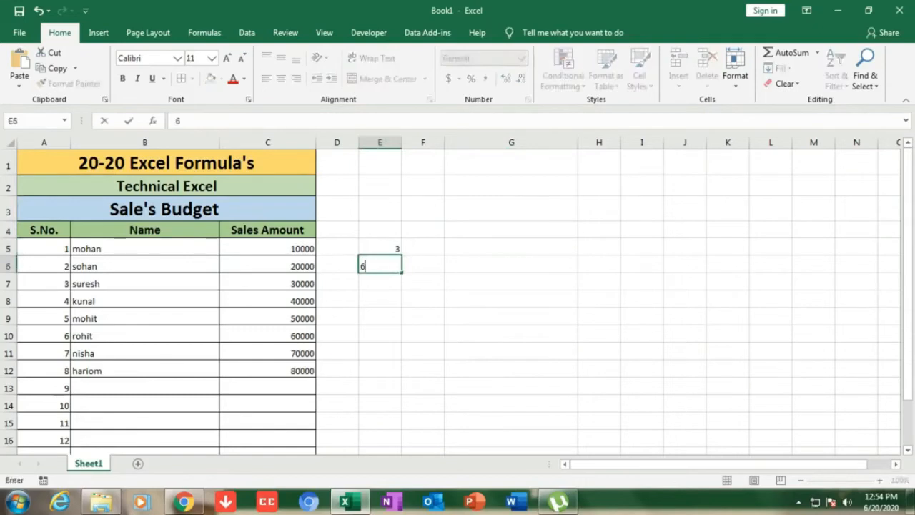
- Enter =PRODUCT(E5:E6) in G3 to multiply the two sample numbers
click(511, 209)
text(=)
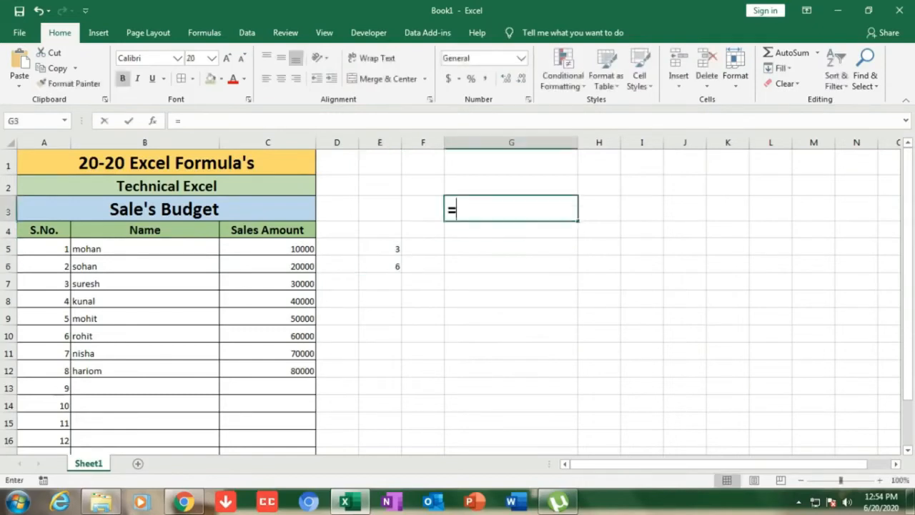
text(product)
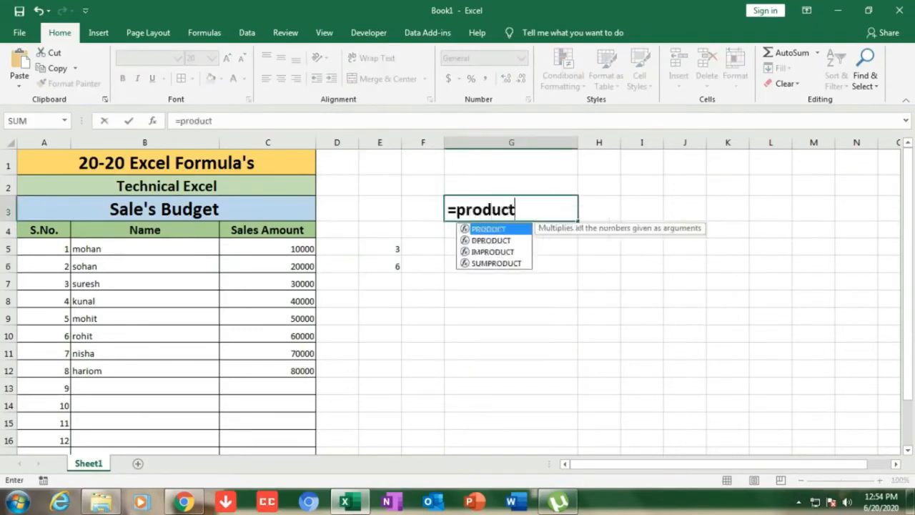
text(()
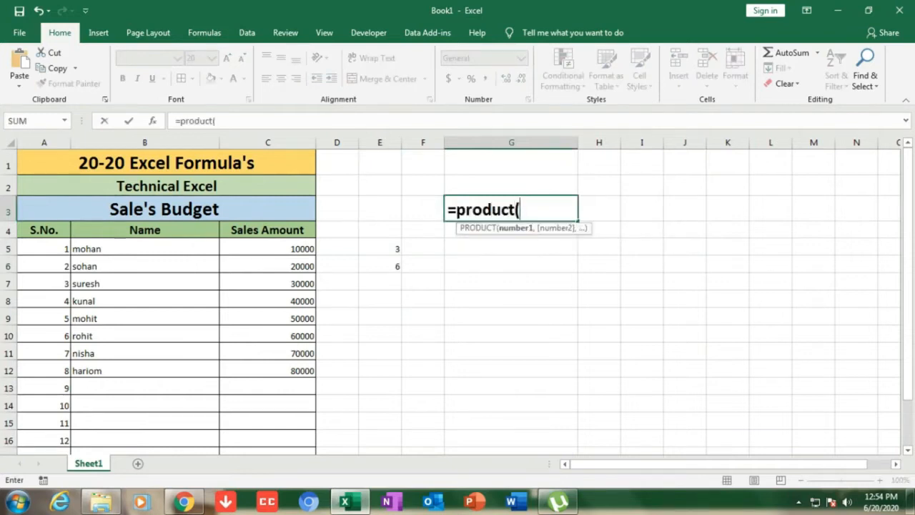
drag(380, 249, 379, 267)
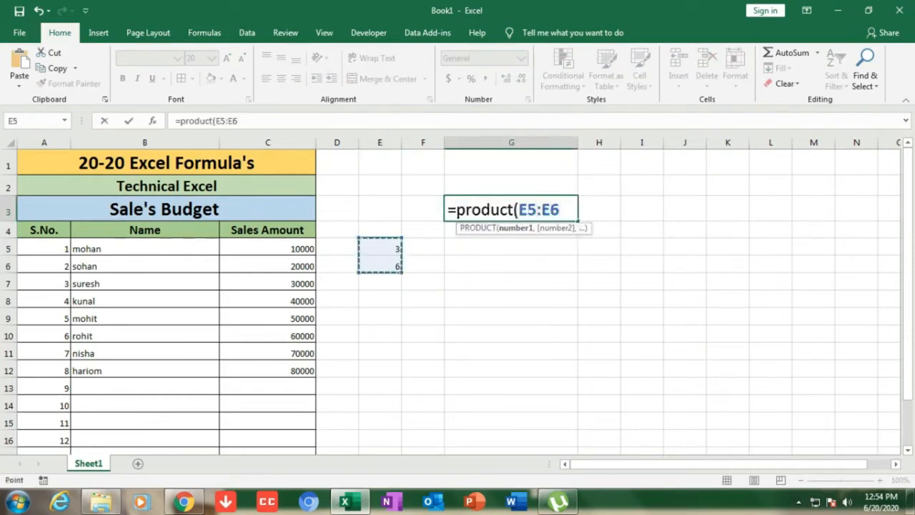
text())
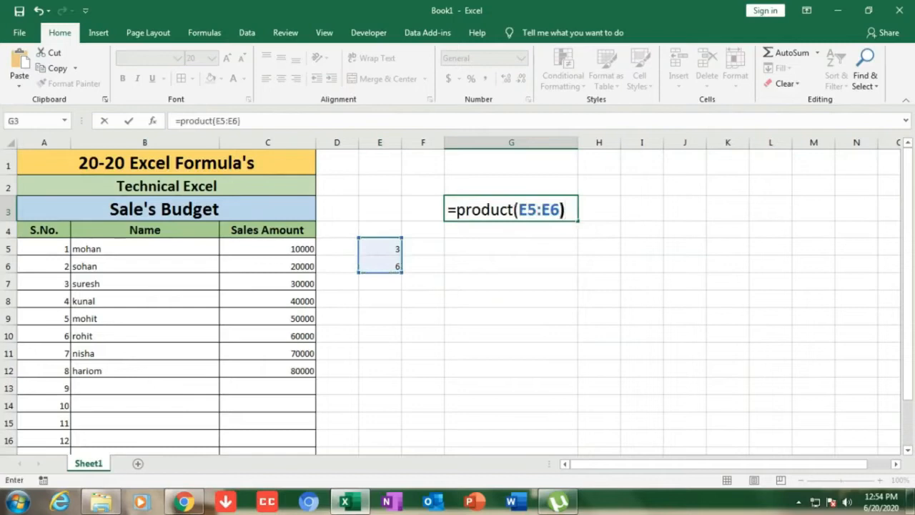
key(Return)
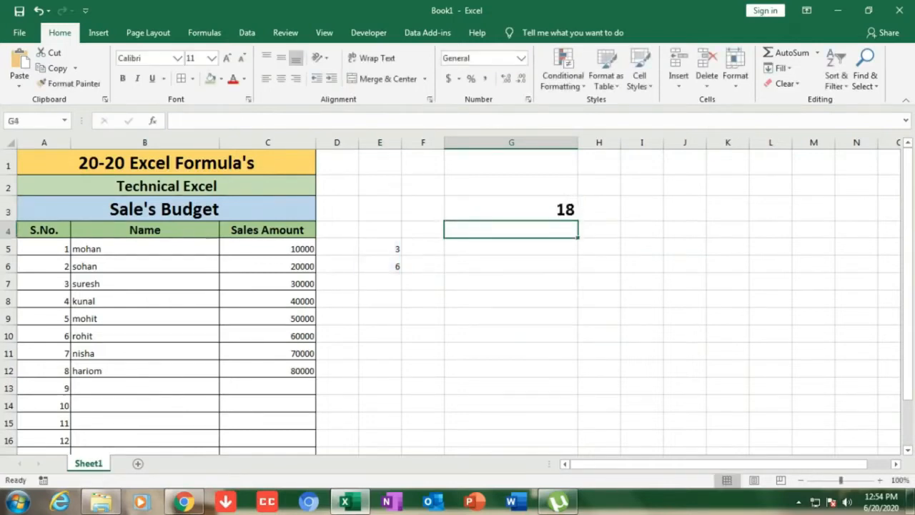
- Clear the sample numbers in column E and the PRODUCT formula in G3
click(511, 209)
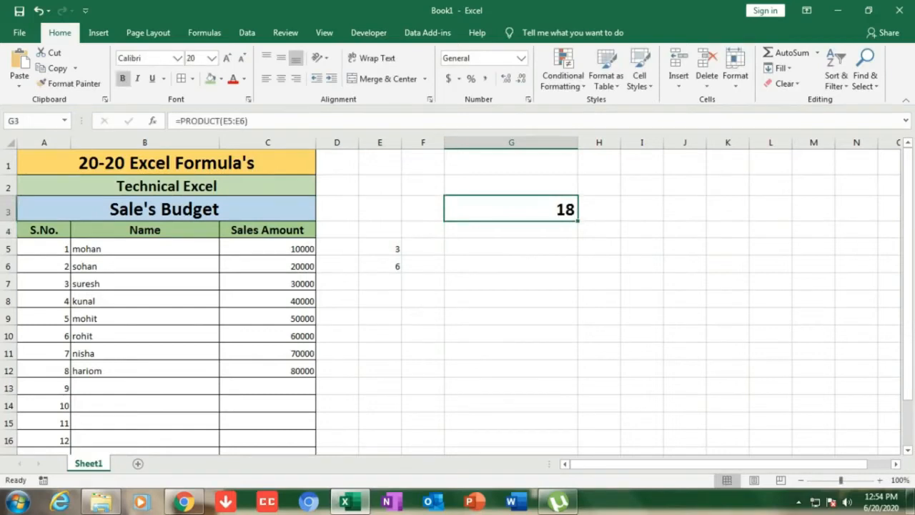
drag(380, 229, 380, 266)
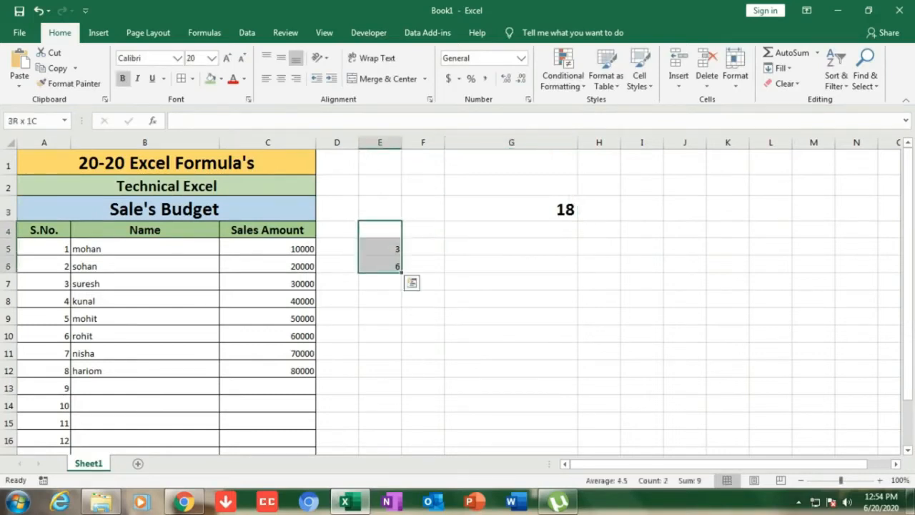
key(Delete)
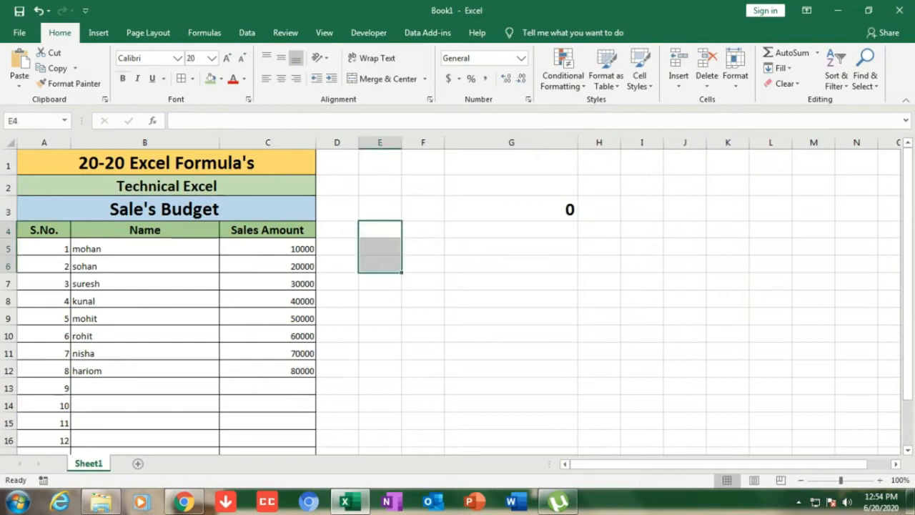
click(511, 209)
key(Delete)
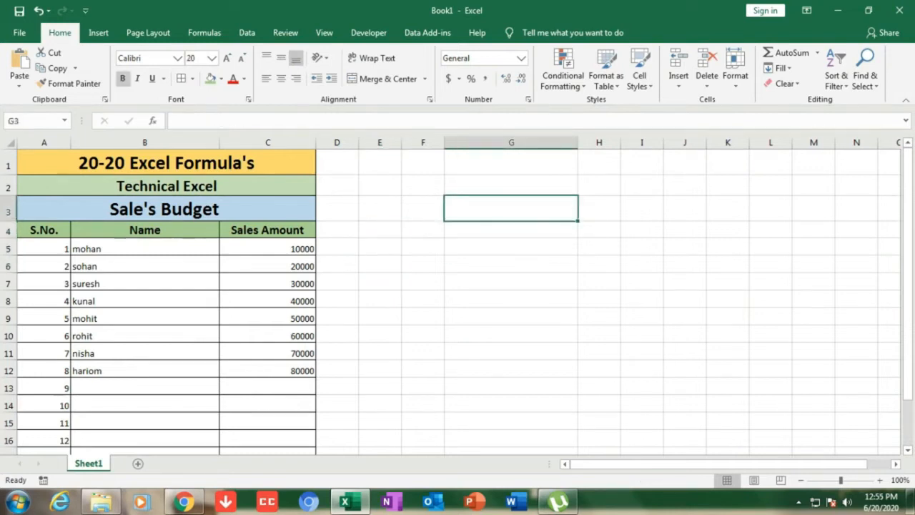
- Enter the division formula =C6/C5 in G3
text(=)
click(268, 284)
click(267, 266)
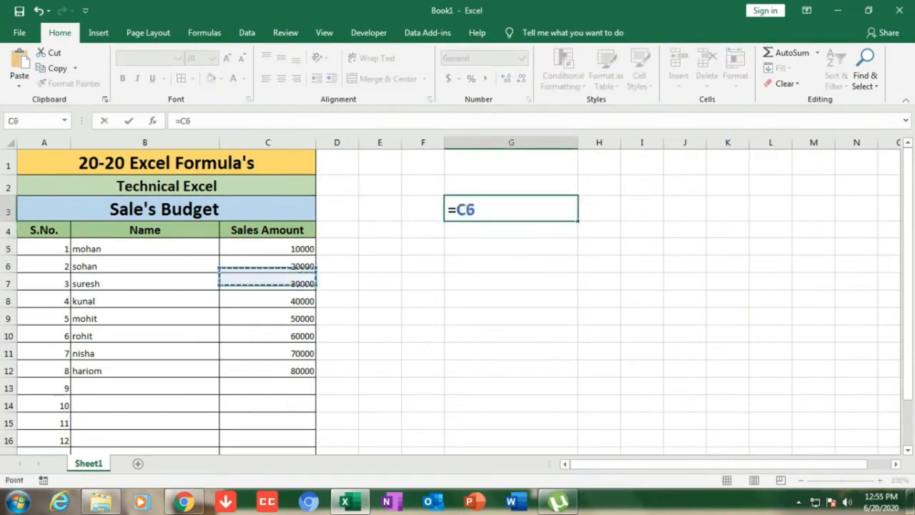
text(/)
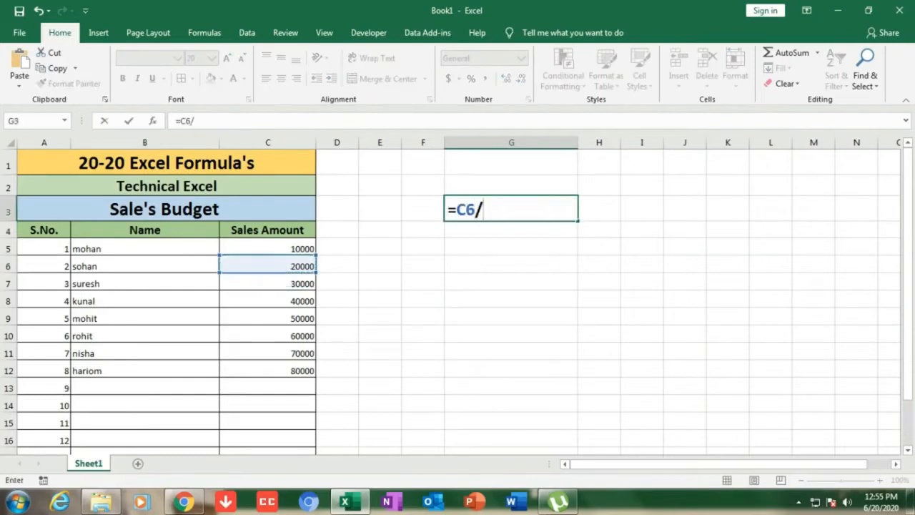
click(267, 249)
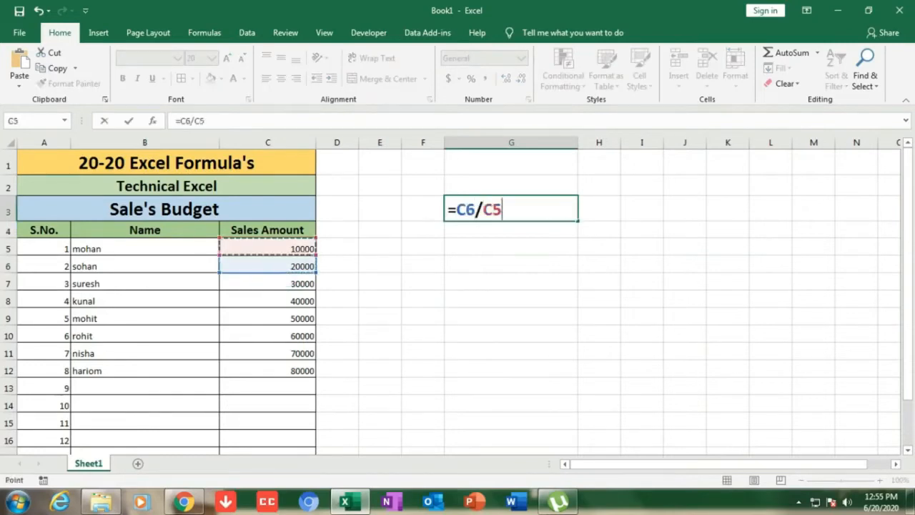
key(Return)
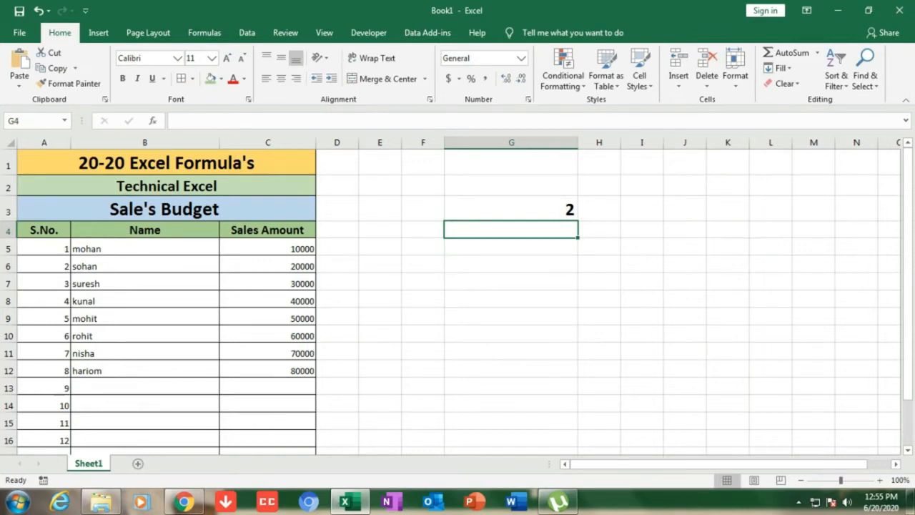
- Clear the division formula in G3 and average all the sales amounts there with =AVERAGE(C5:C12)
click(511, 209)
key(Delete)
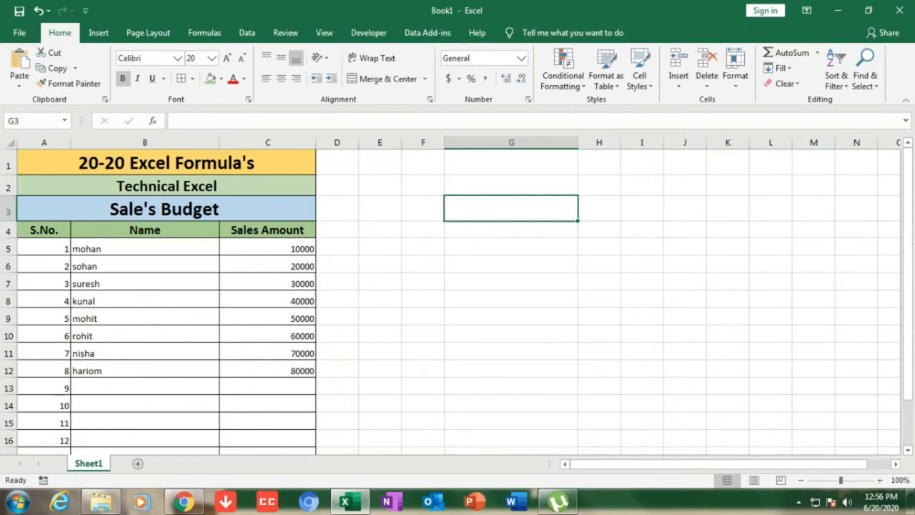
text(=a)
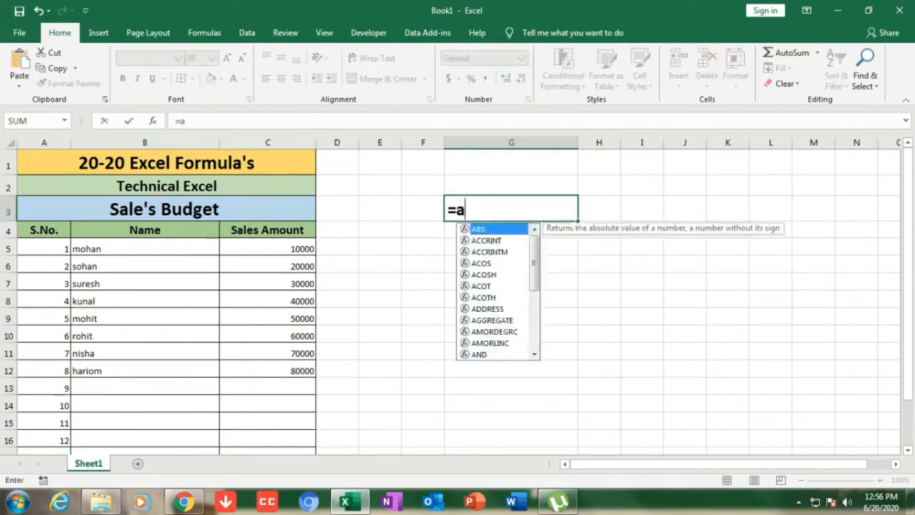
text(verage3)
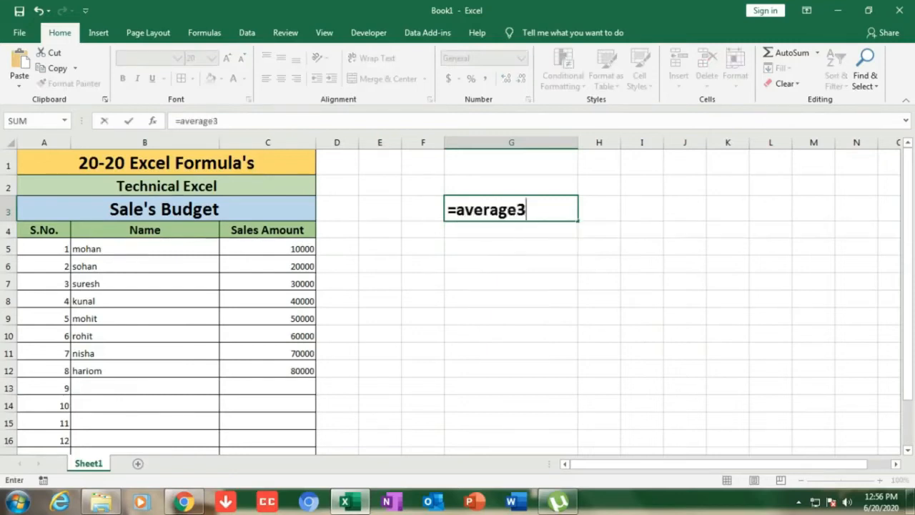
key(BackSpace)
text(()
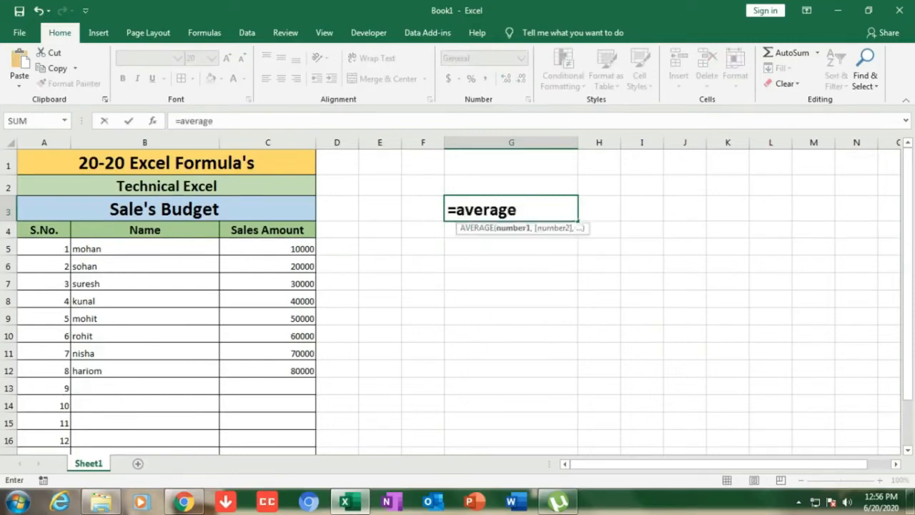
drag(267, 249, 308, 370)
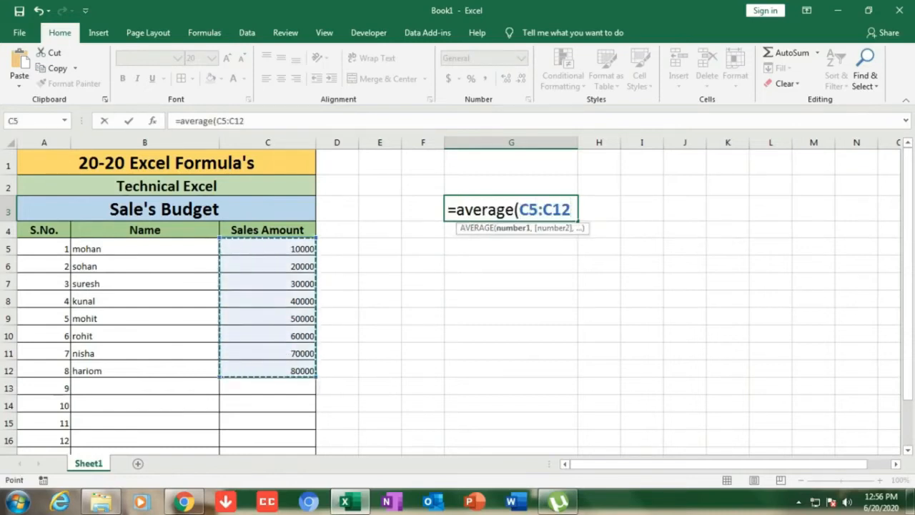
text())
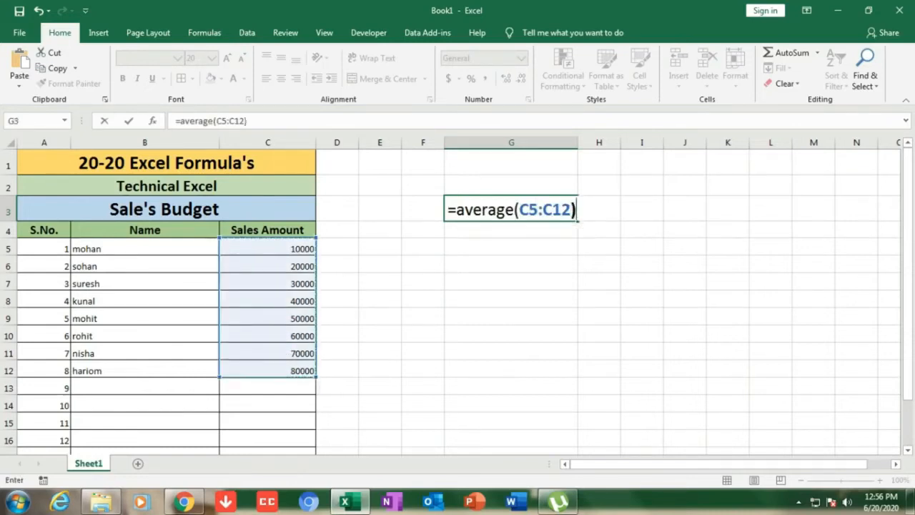
key(Return)
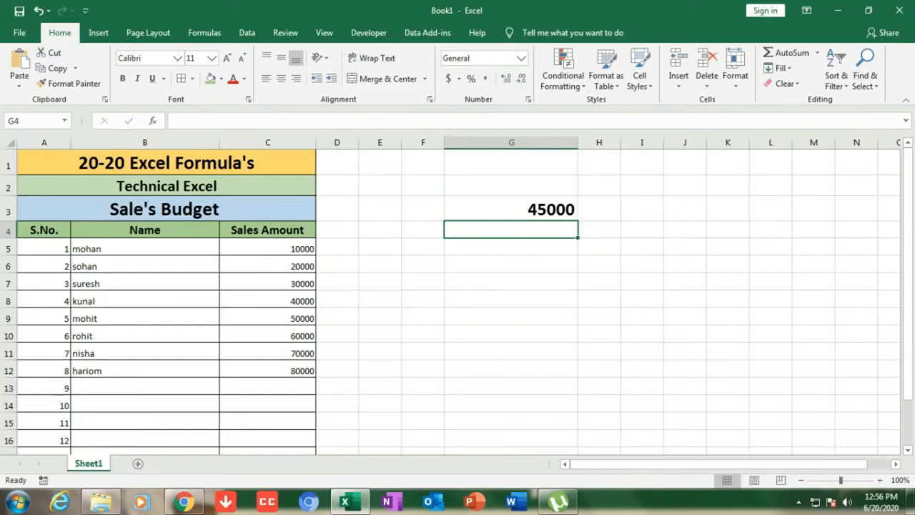
- Clear the AVERAGE formula in G3 and find the median of the sales amounts there with =MEDIAN(C5:C12)
click(511, 209)
key(Delete)
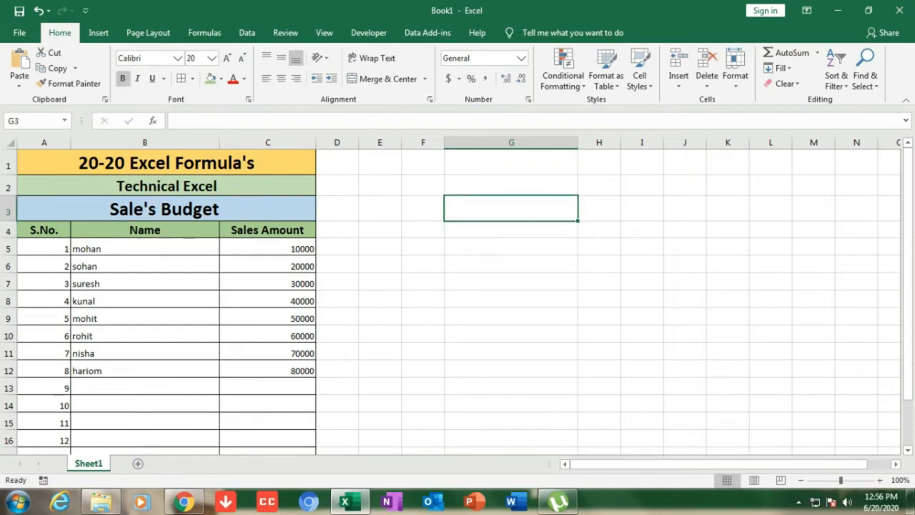
text(=)
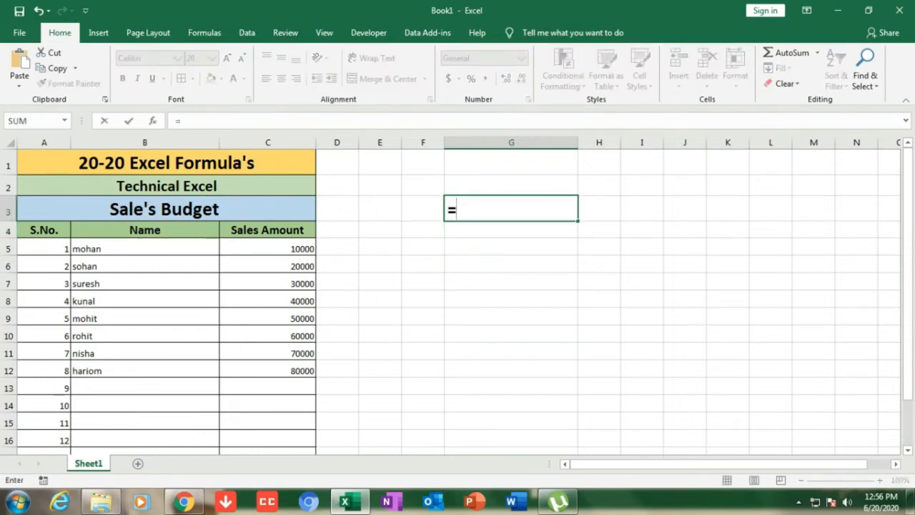
text(mediam)
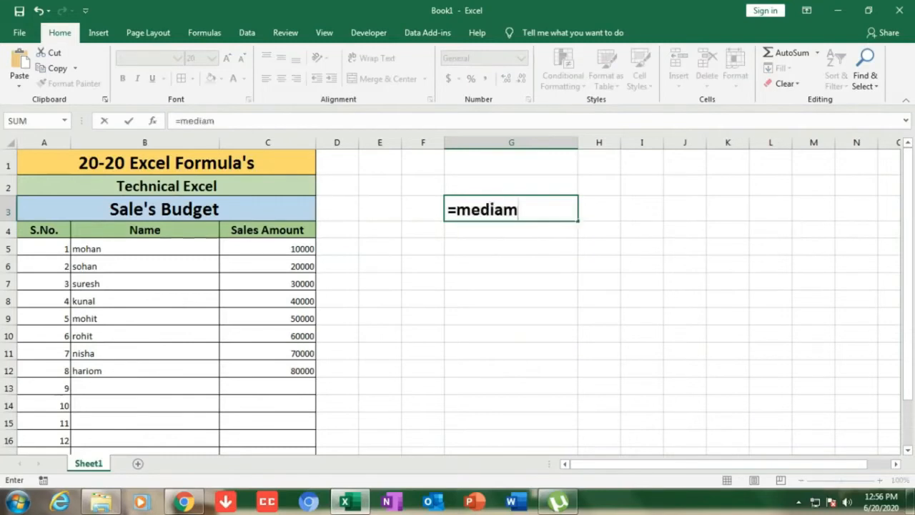
key(BackSpace)
text(n)
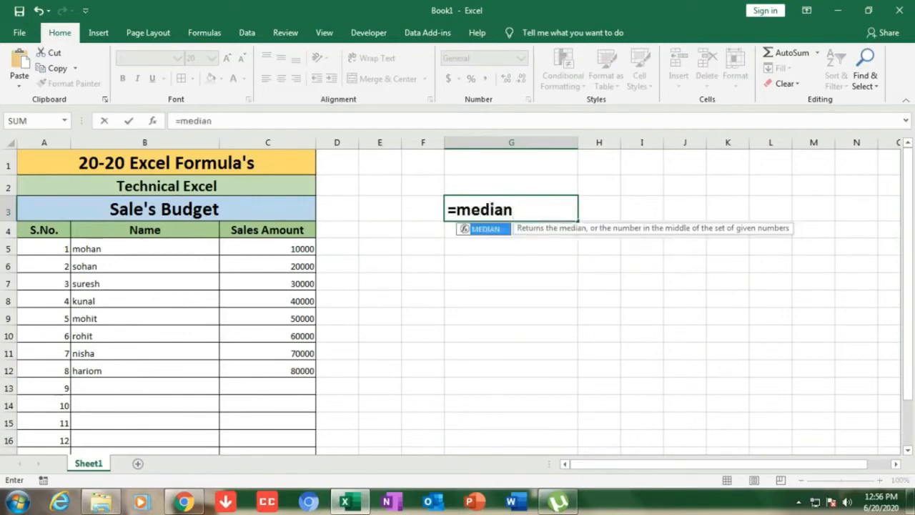
text(()
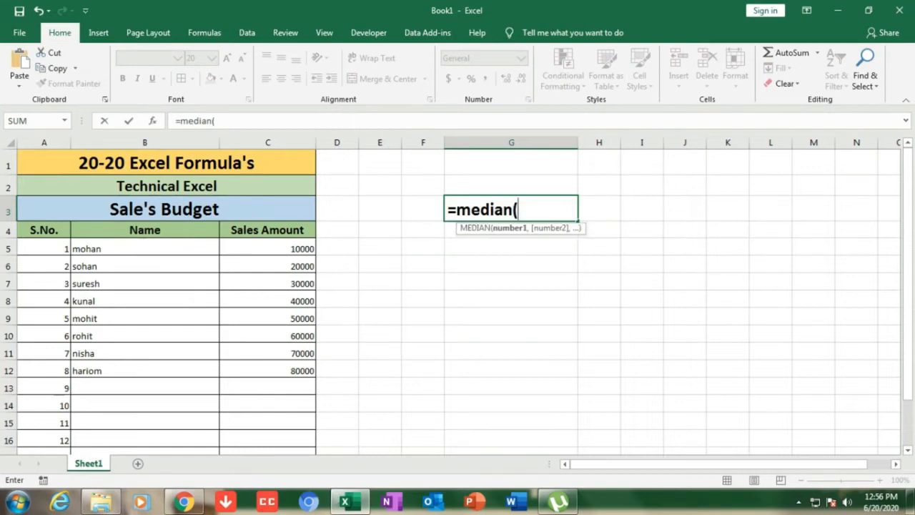
drag(286, 249, 301, 370)
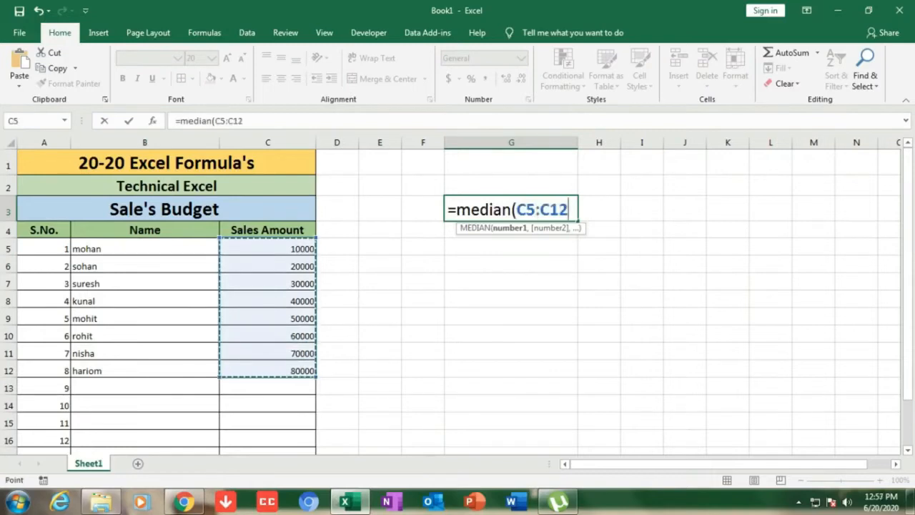
text())
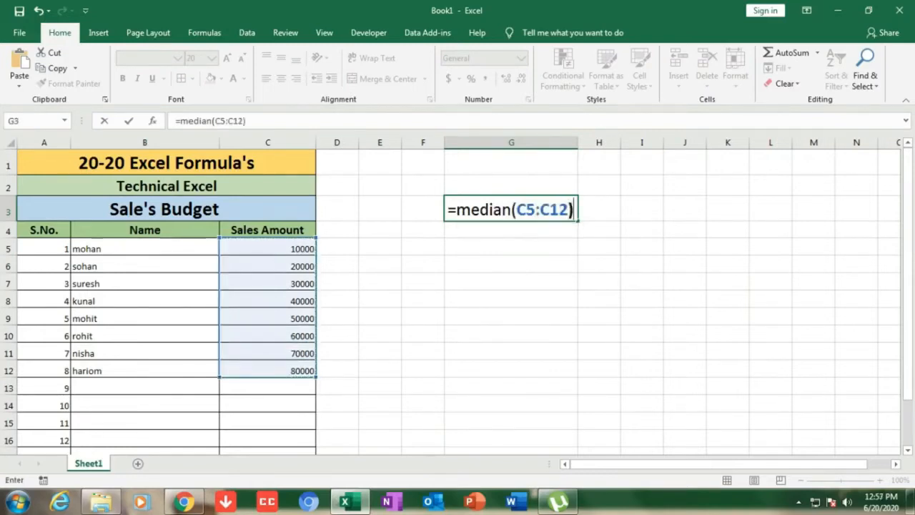
key(Return)
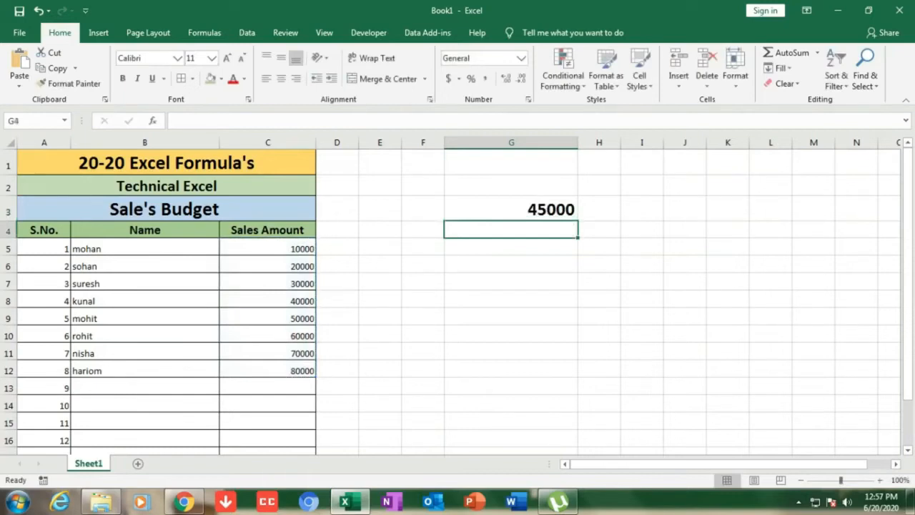
- Clear the MEDIAN formula in G3 and set the sales amounts in C9 and C10 to 40000 each
key(Up)
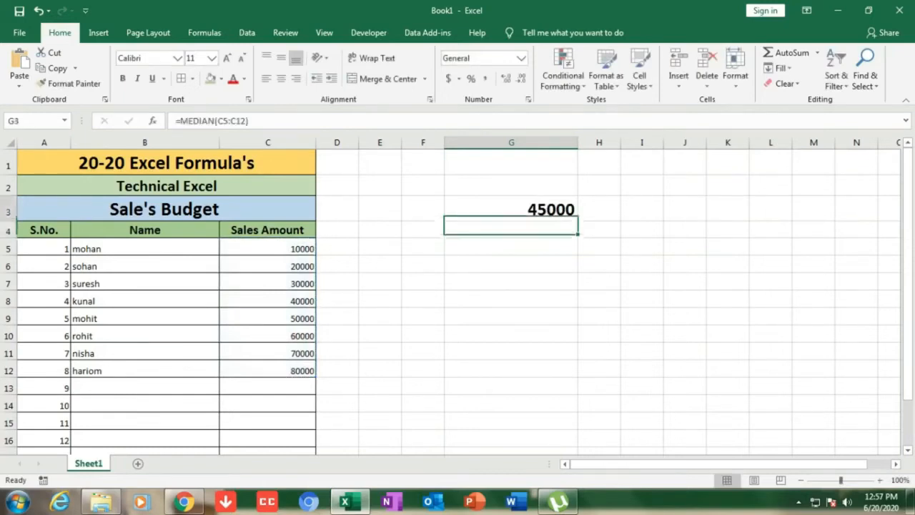
key(Delete)
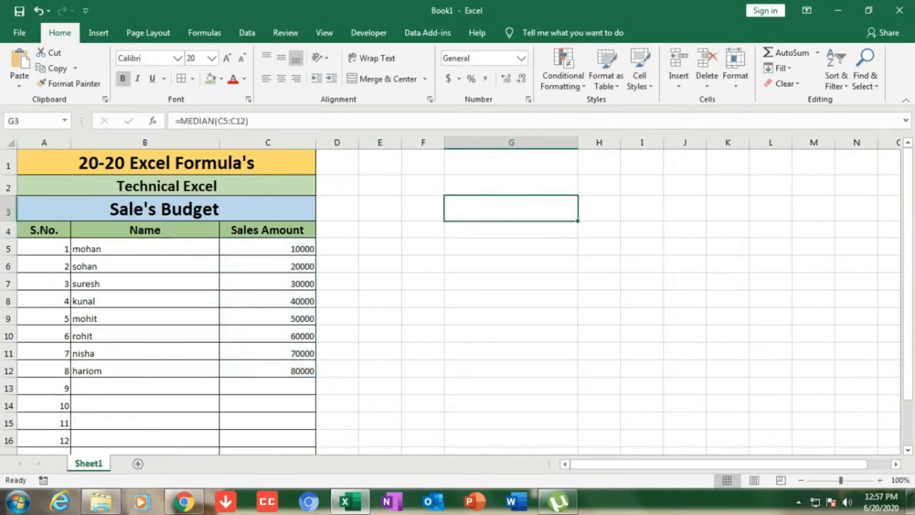
click(268, 318)
text(40000)
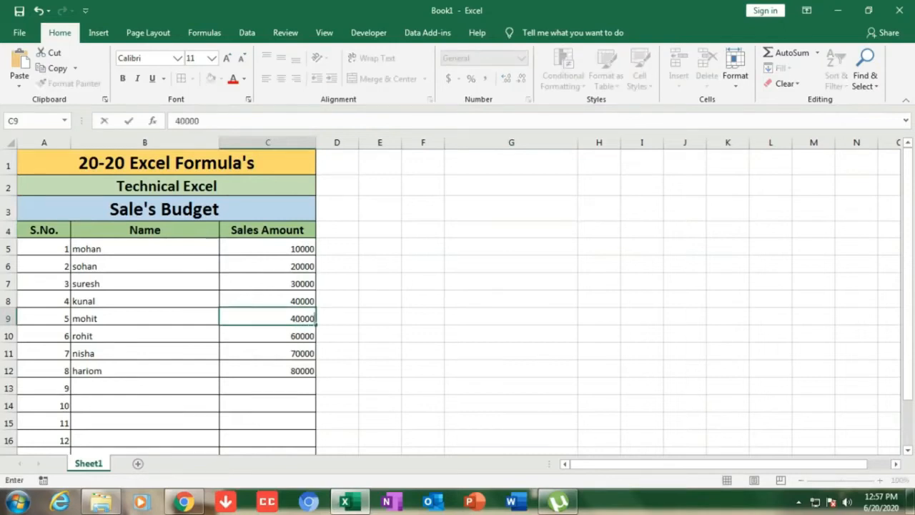
key(Return)
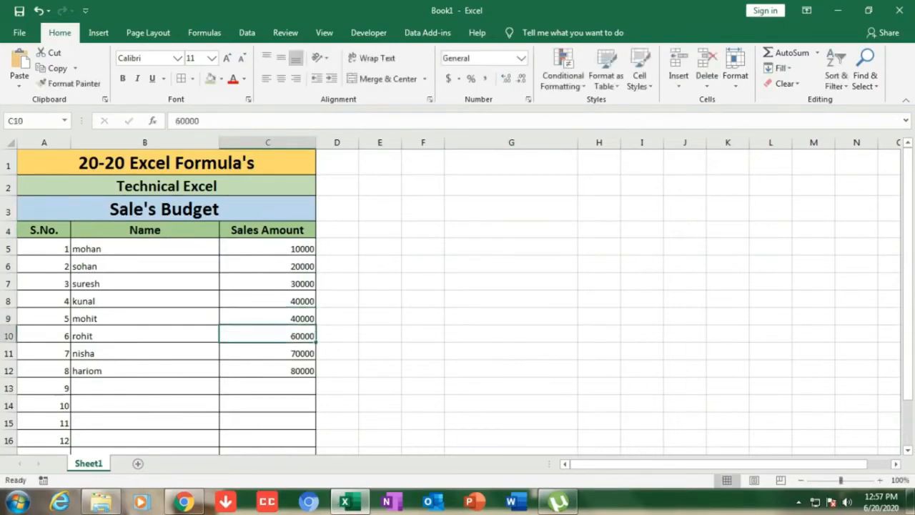
text(40000)
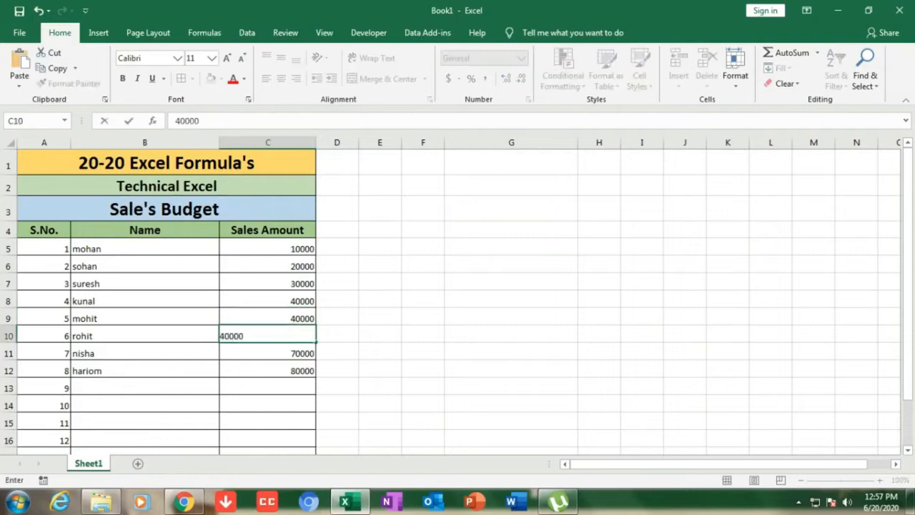
key(Return)
- Enter =MODE(C5:C12) in G3 to find the most frequent sales amount
click(511, 164)
click(511, 209)
text(=)
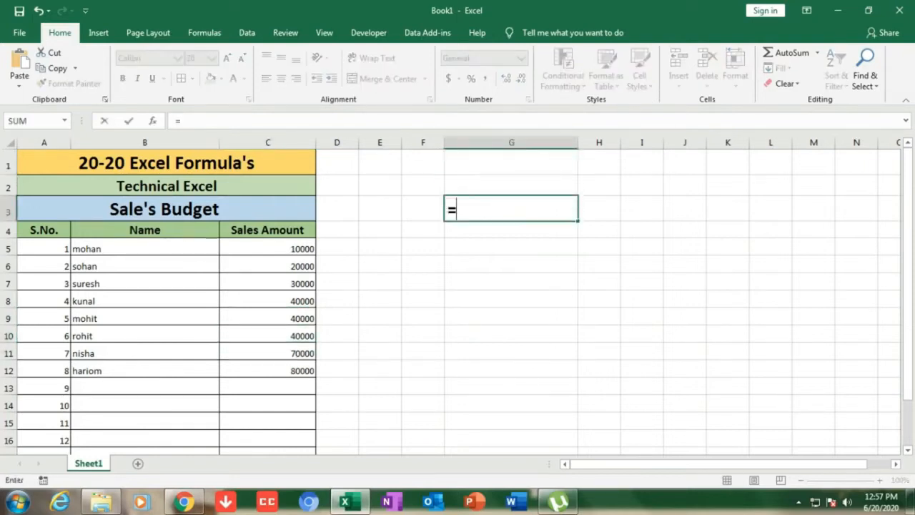
text(mode()
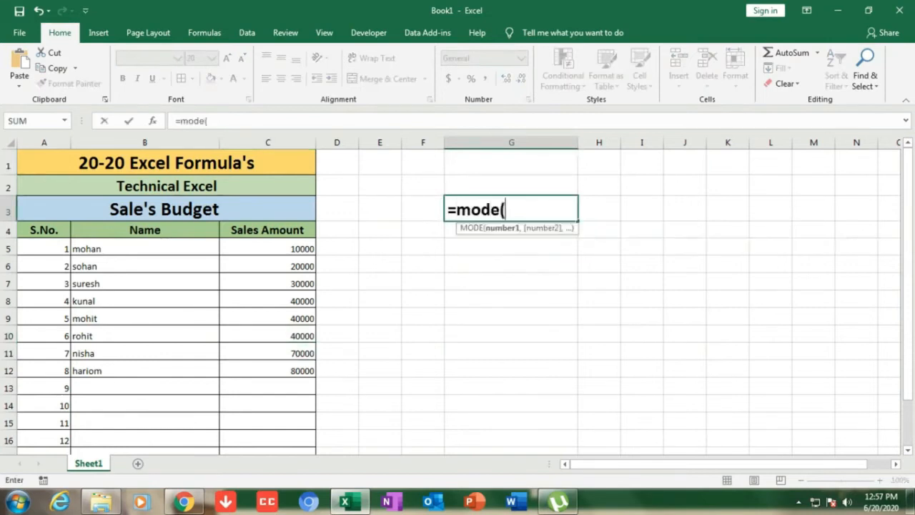
click(271, 248)
drag(270, 248, 286, 370)
text())
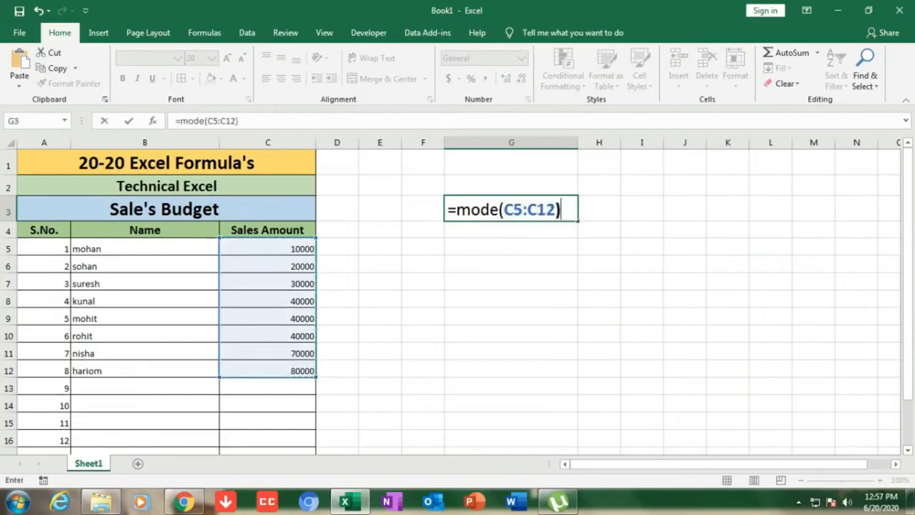
key(Return)
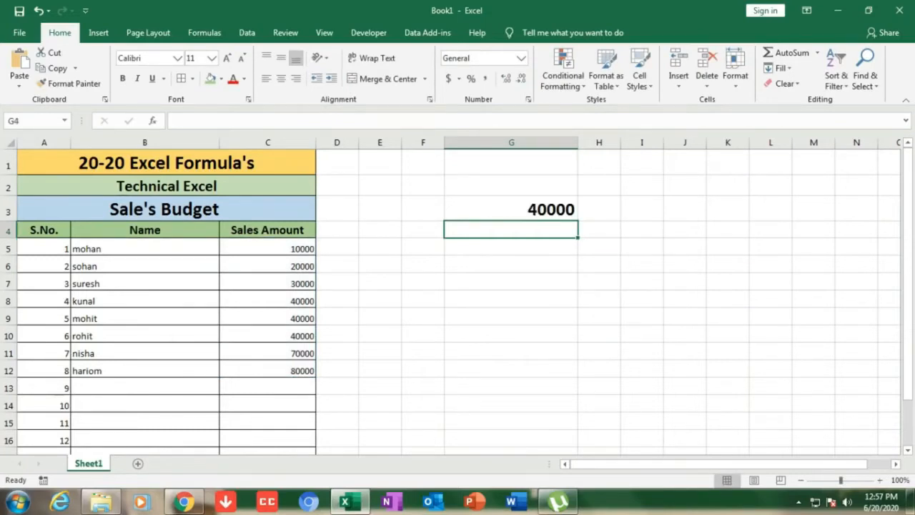
- Clear the MODE formula in G3 and begin a SUMIF formula there with the names in B5:B12 as the range
click(458, 201)
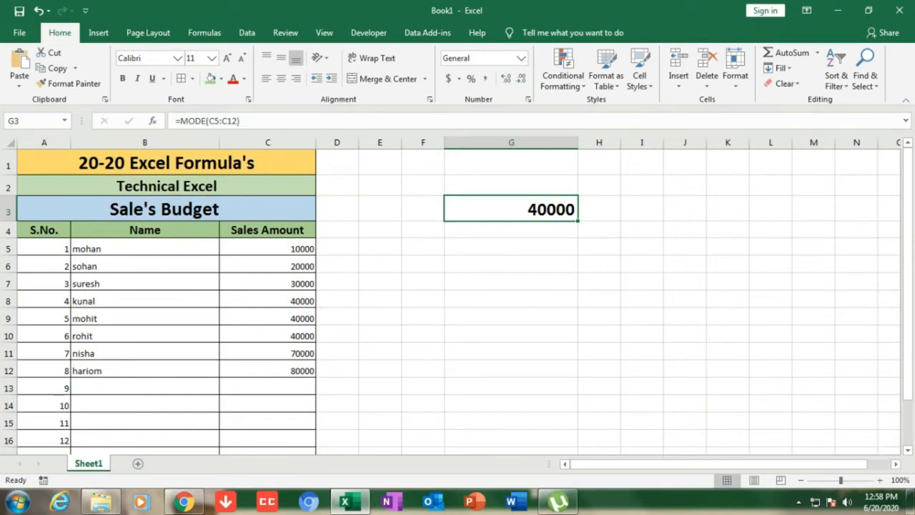
key(Delete)
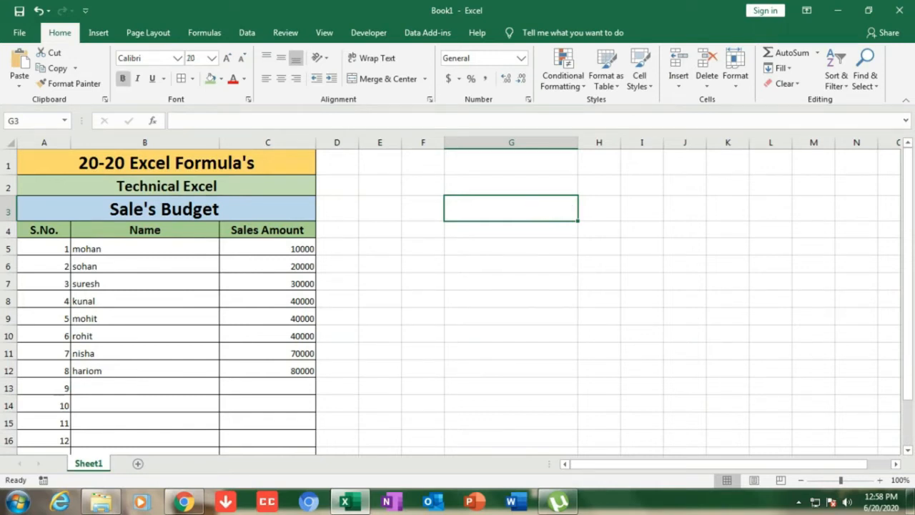
text(=su)
text(m)
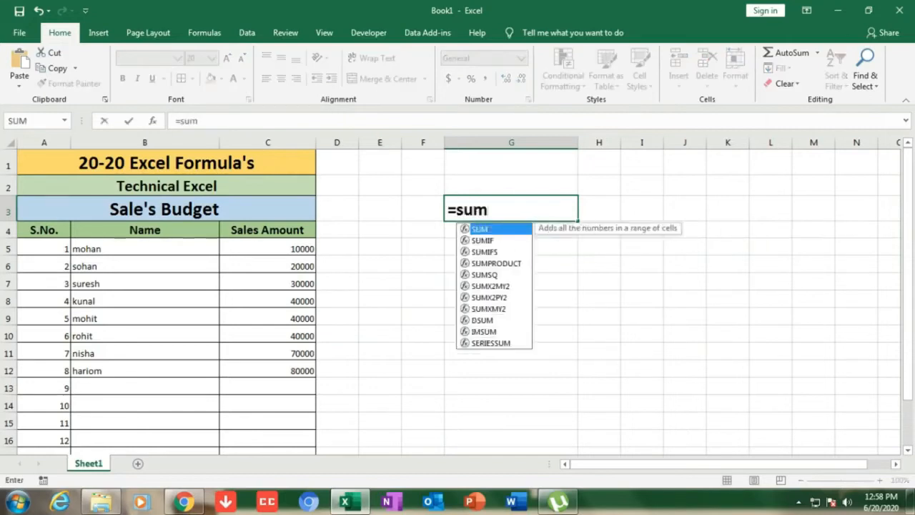
text(if))
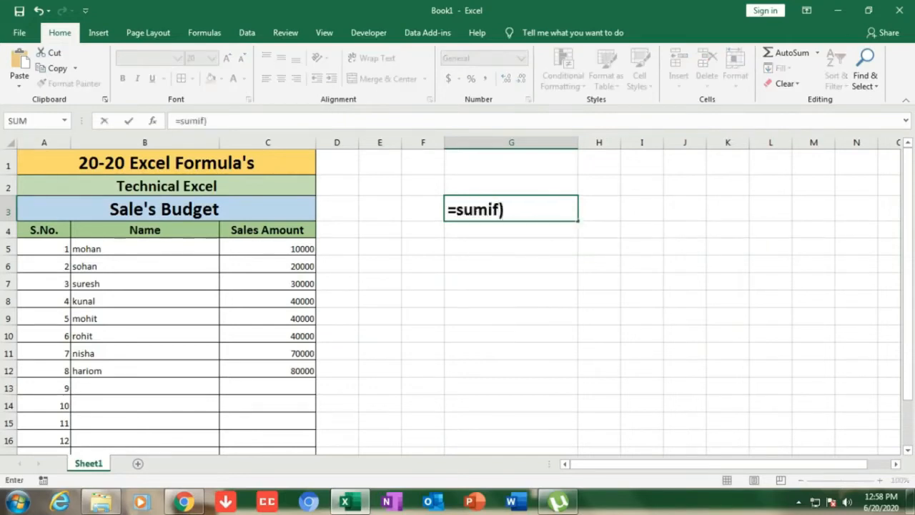
key(BackSpace)
text(()
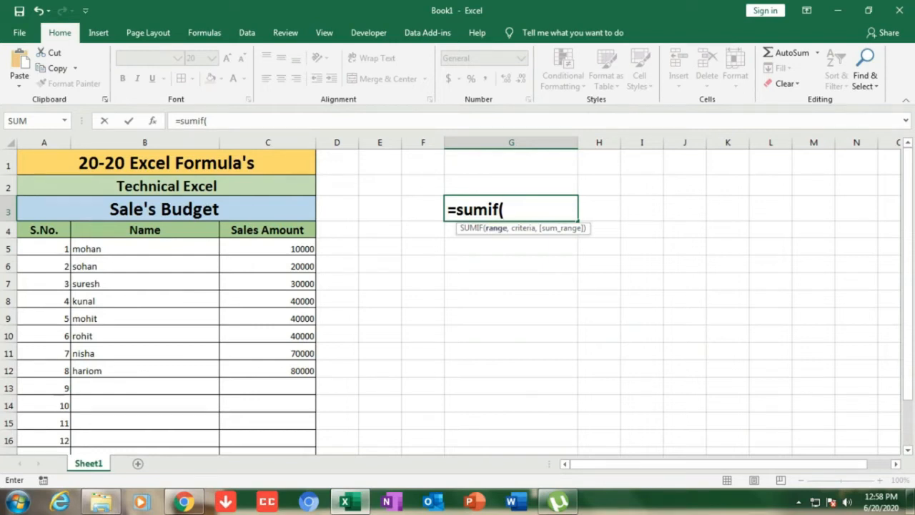
click(144, 249)
drag(144, 249, 215, 372)
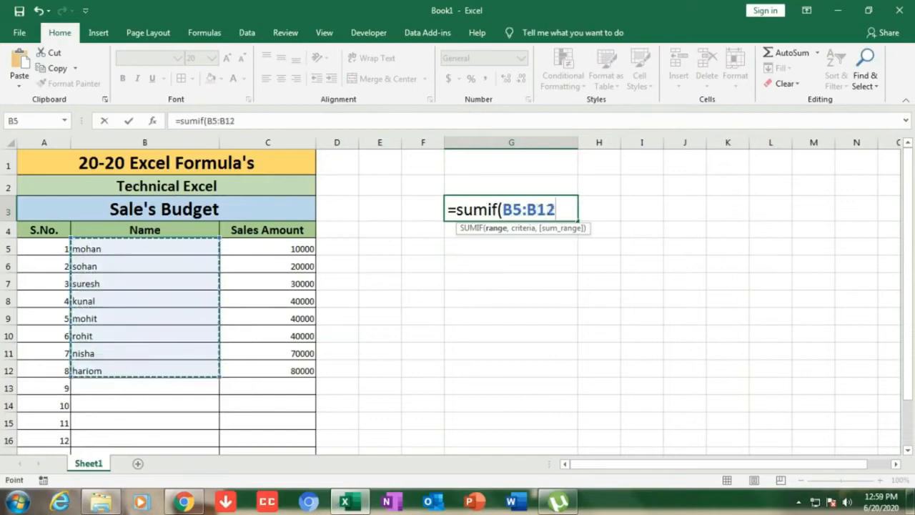
- Complete the SUMIF formula with the first listed name (from B5) as quoted criterion and C5:C12 as the sum range
text(,)
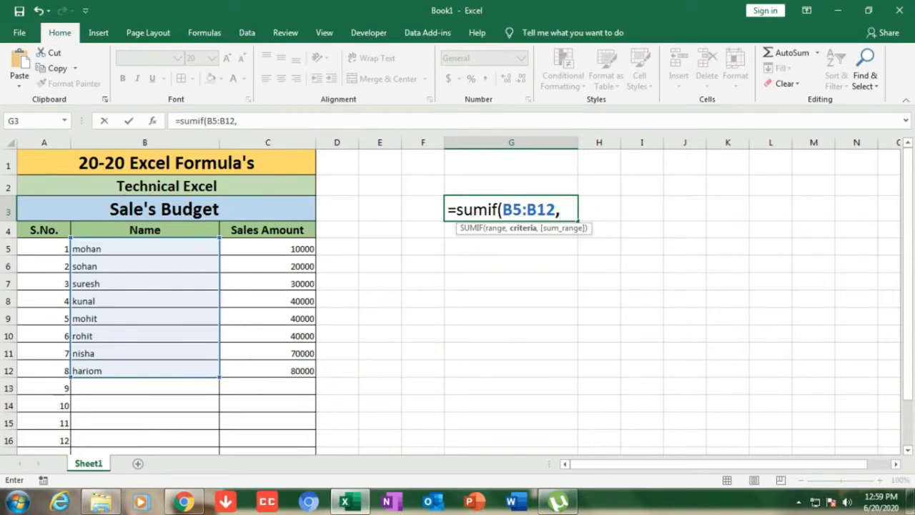
text("mohan)
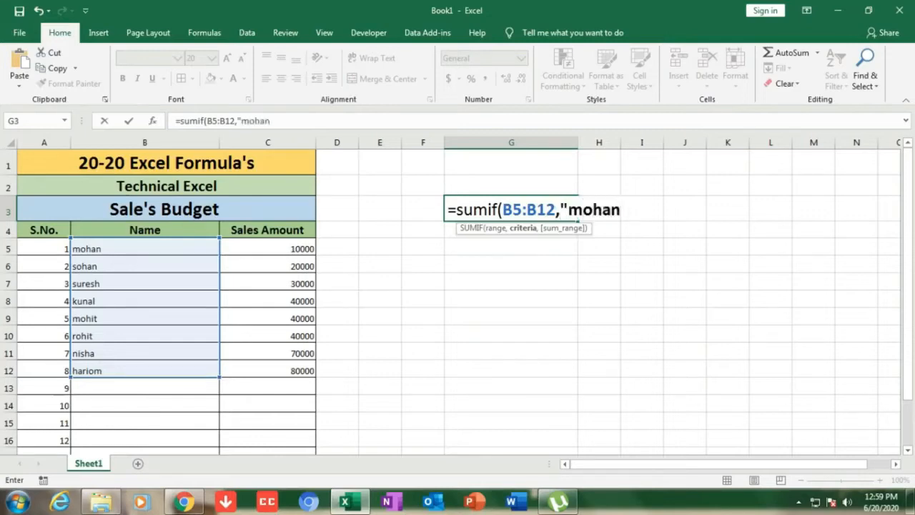
text(",)
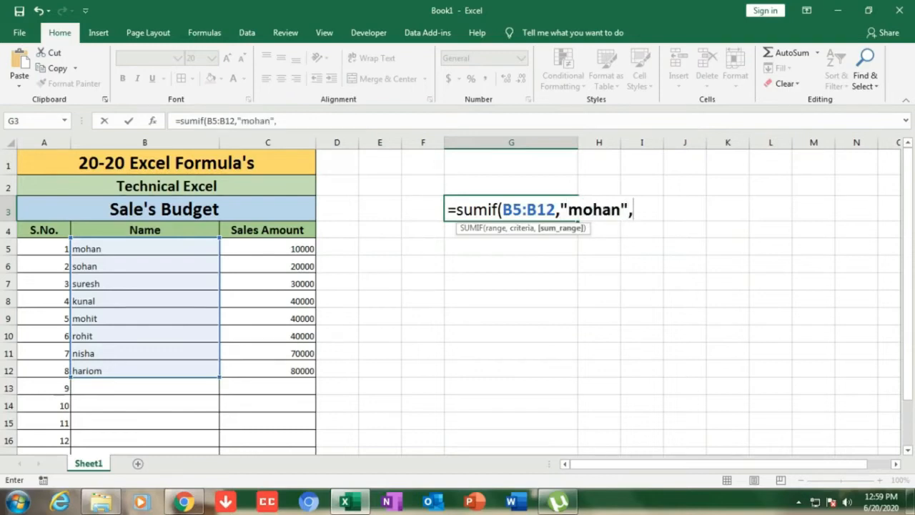
drag(286, 249, 308, 372)
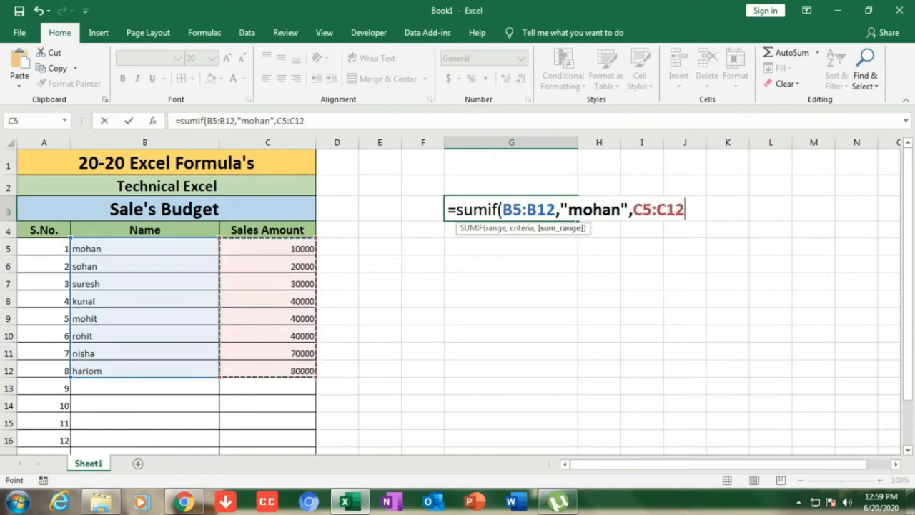
text())
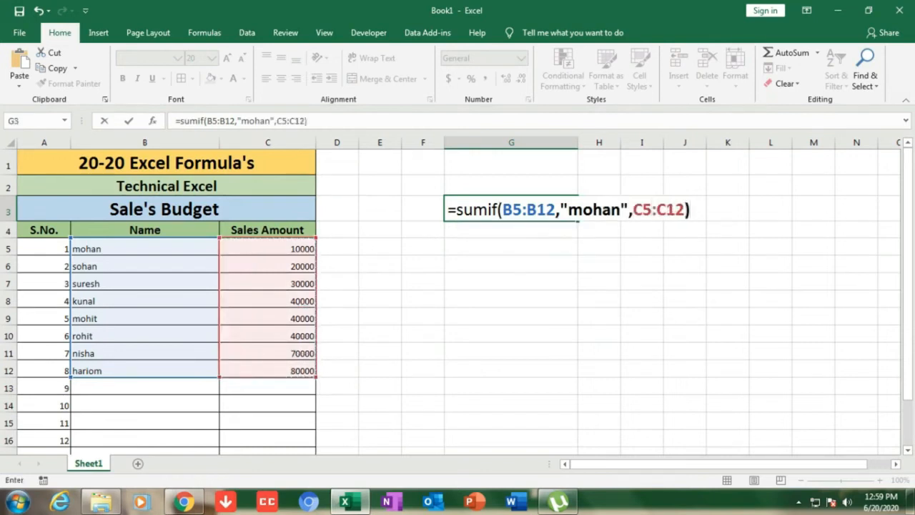
key(Return)
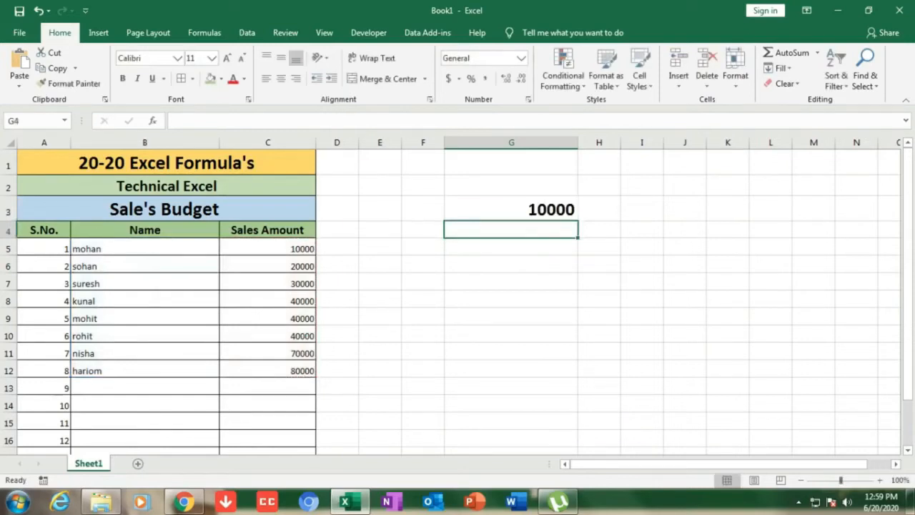
- Replace the names in B9 and B12 with the same name as in B5, and select the SUMIF formula in G3
click(144, 318)
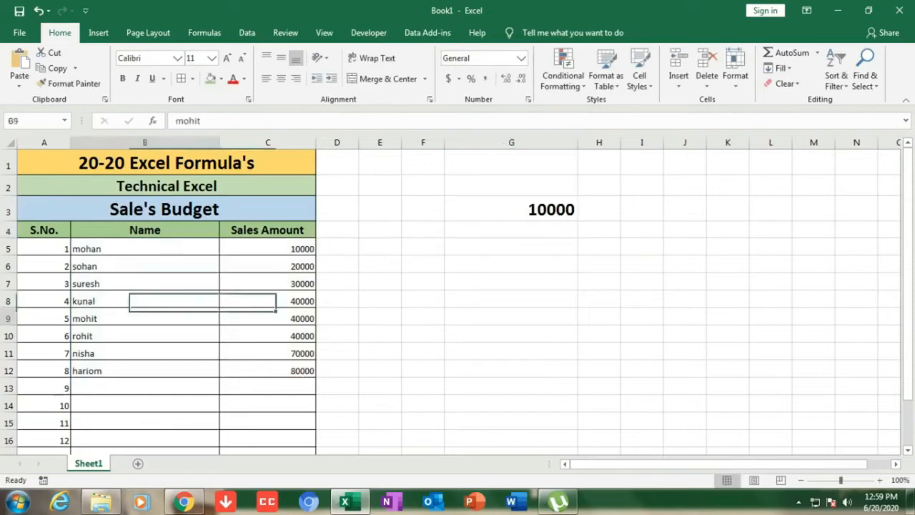
key(F2)
key(BackSpace)
key(BackSpace)
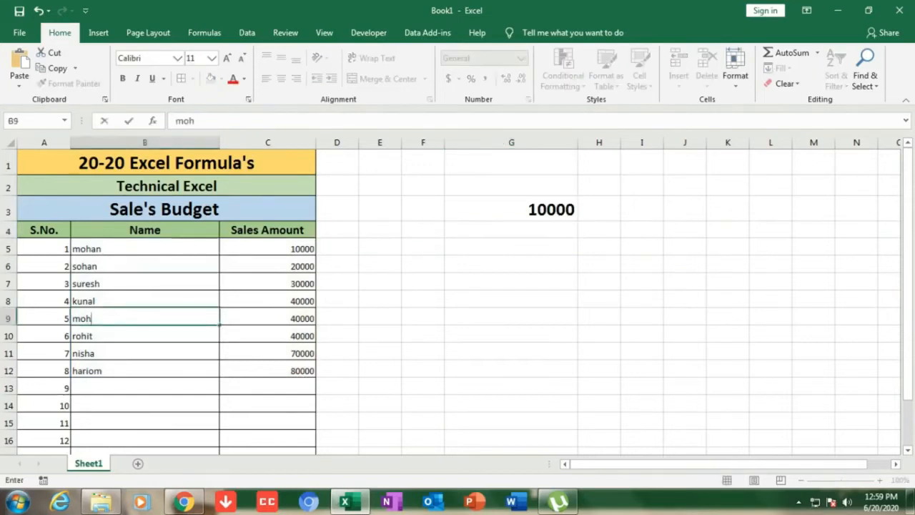
text(an)
key(Return)
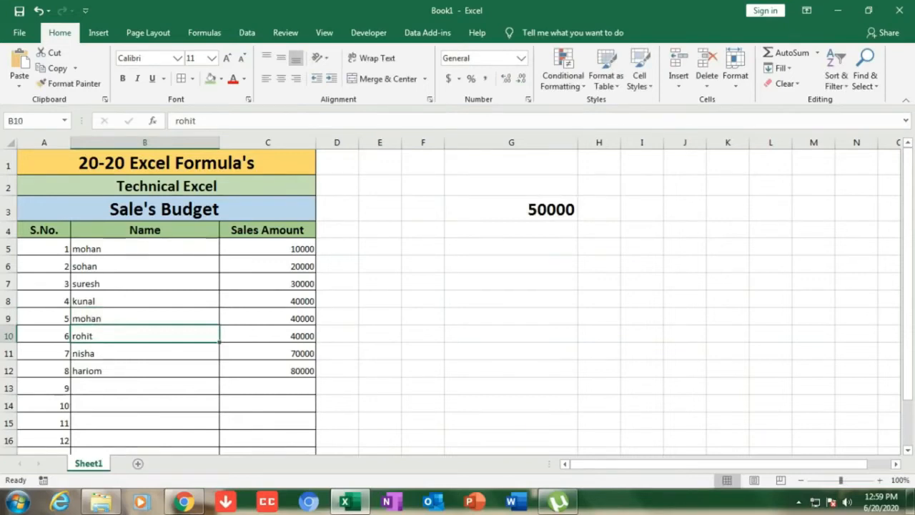
click(145, 371)
text(mohan)
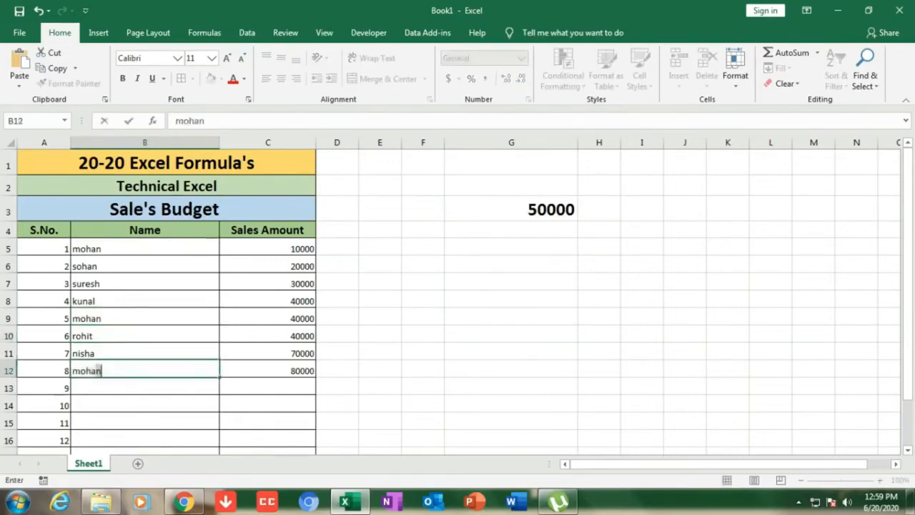
key(Return)
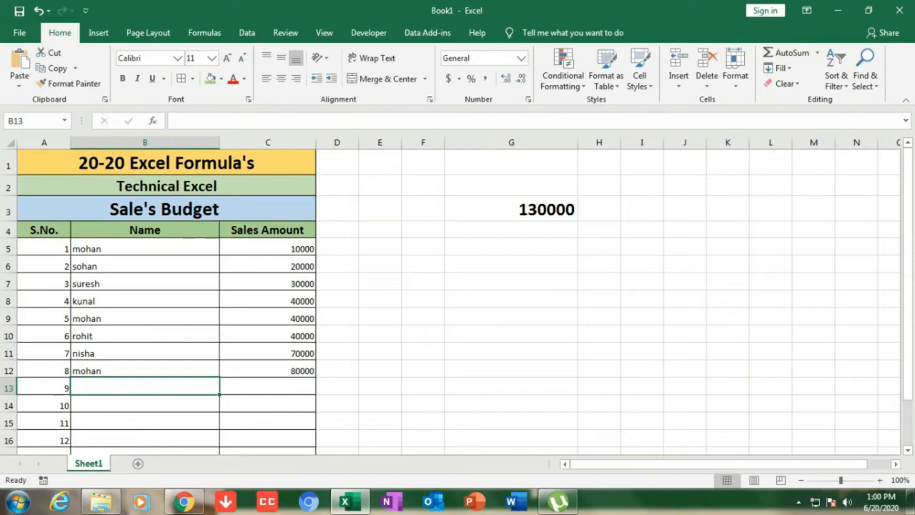
click(512, 209)
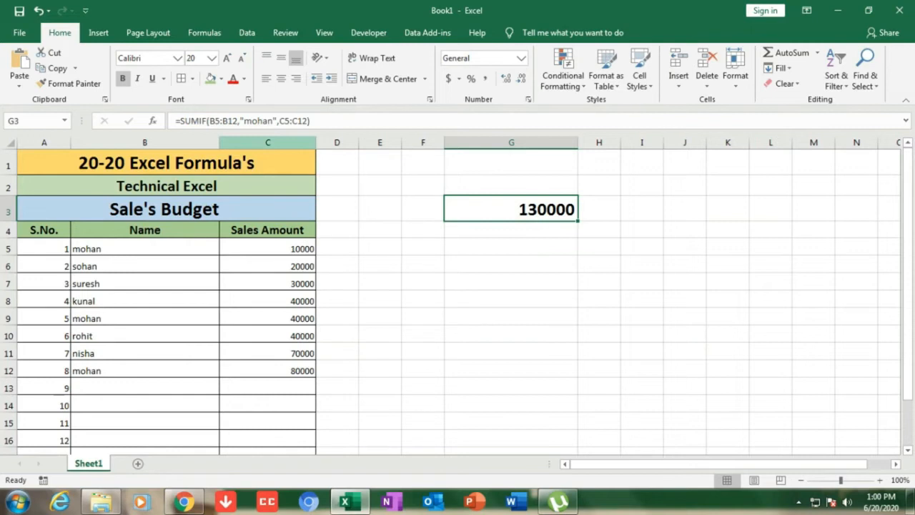
- Clear the SUMIF formula in G3 and begin a new SUMIF there with the sales amounts C5:C12 as the range
key(Delete)
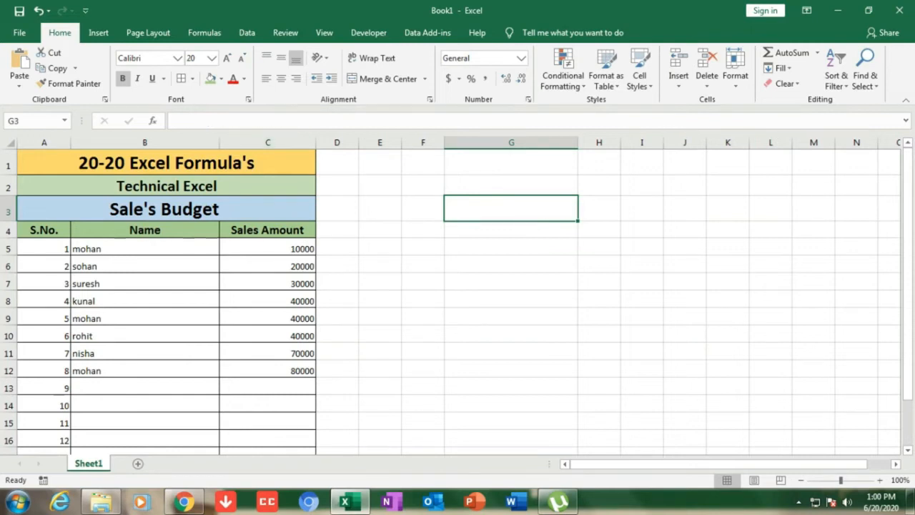
text(=)
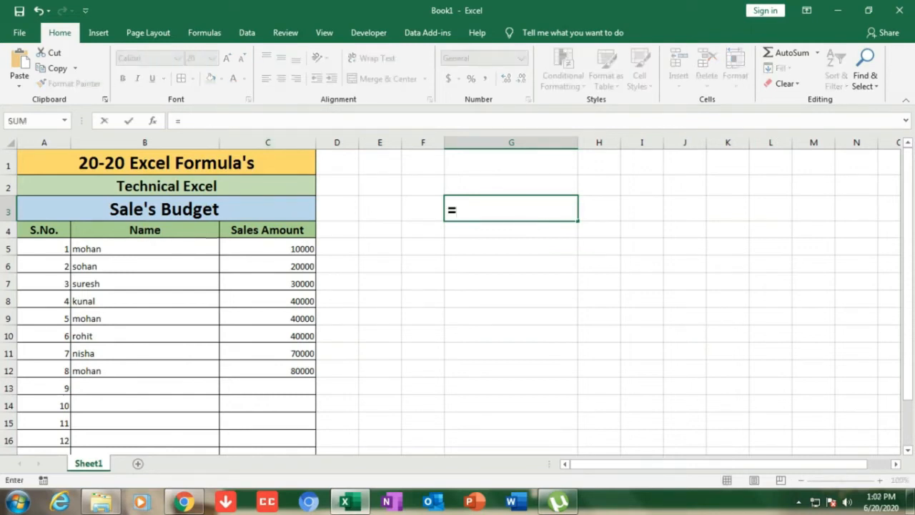
text(sumif)
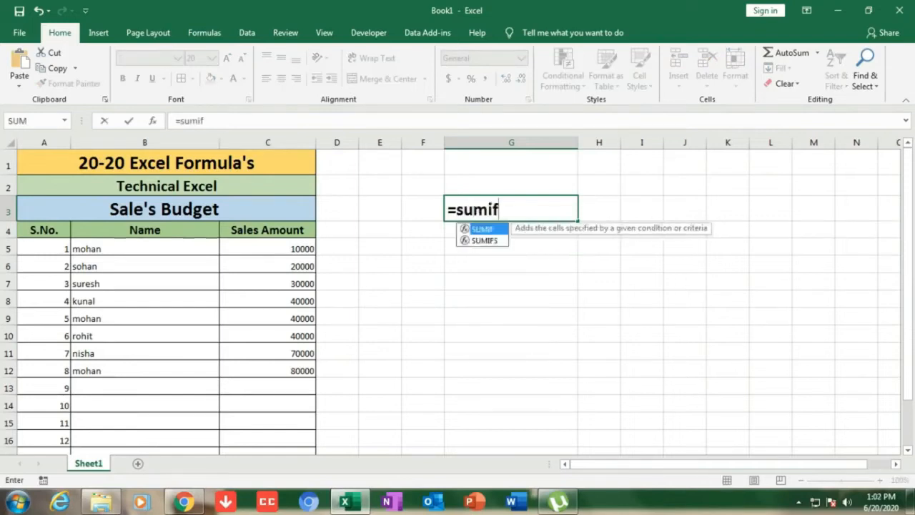
text(()
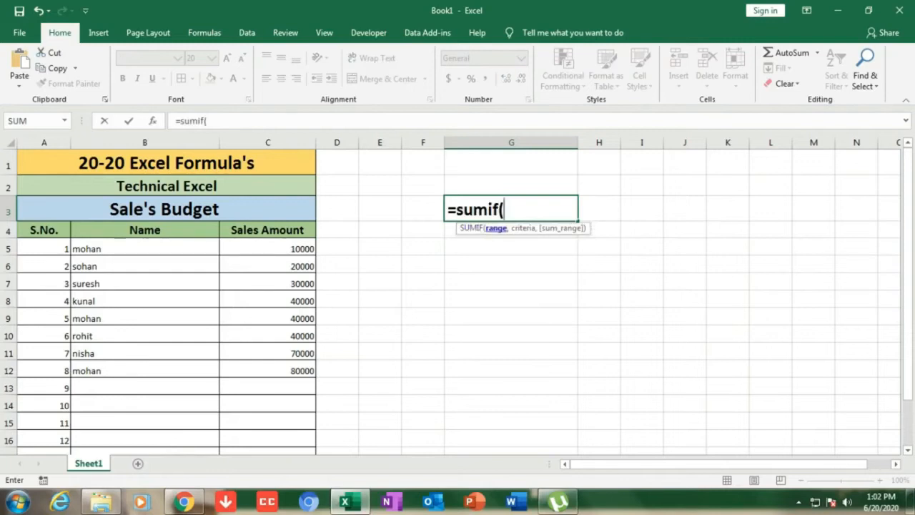
drag(300, 249, 300, 370)
text(,)
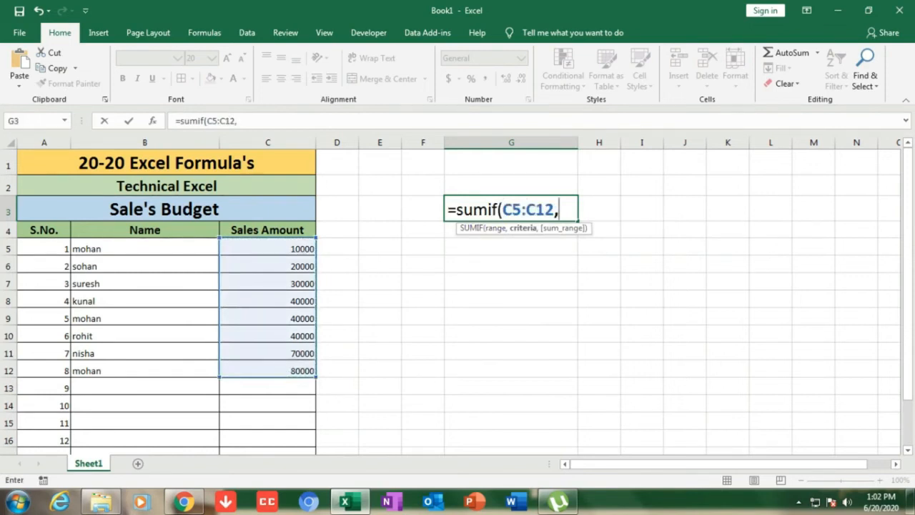
- Complete the SUMIF formula with ">40000" as the criterion and C5:C12 as the sum range
text(>)
key(BackSpace)
text(">40000)
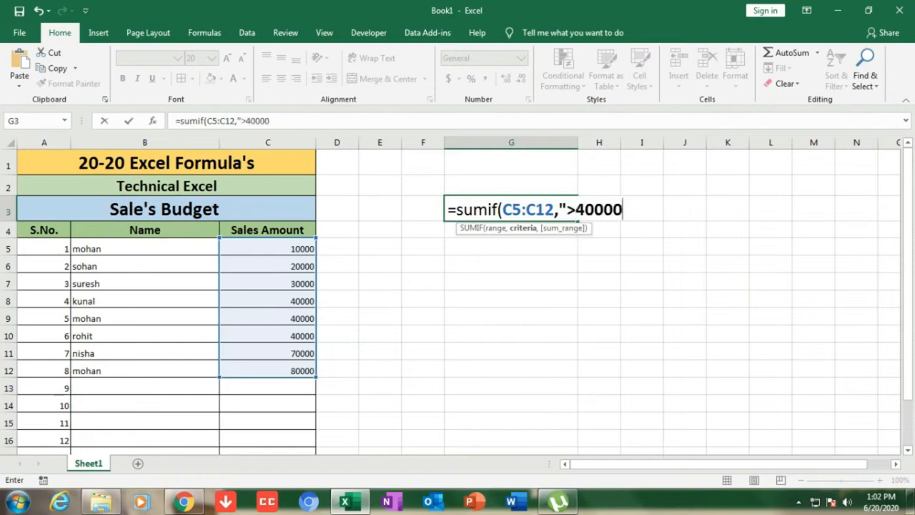
text(",)
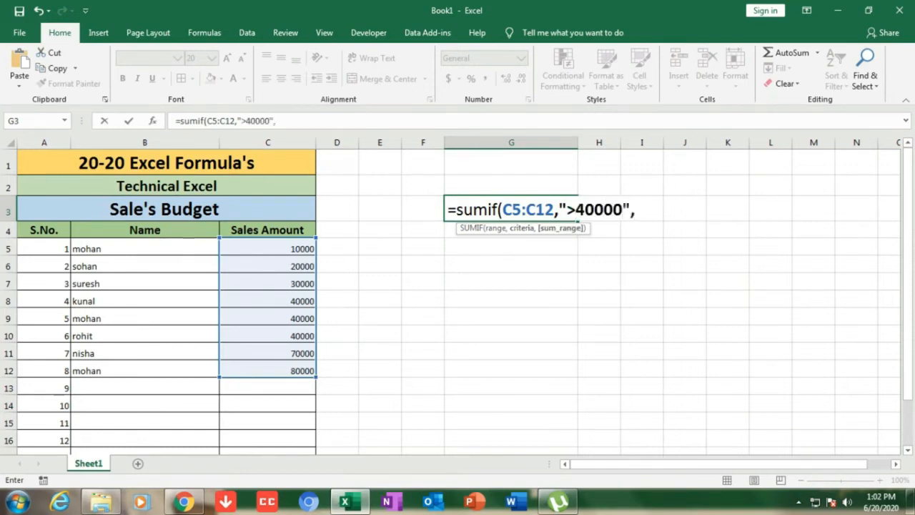
drag(286, 249, 293, 371)
text())
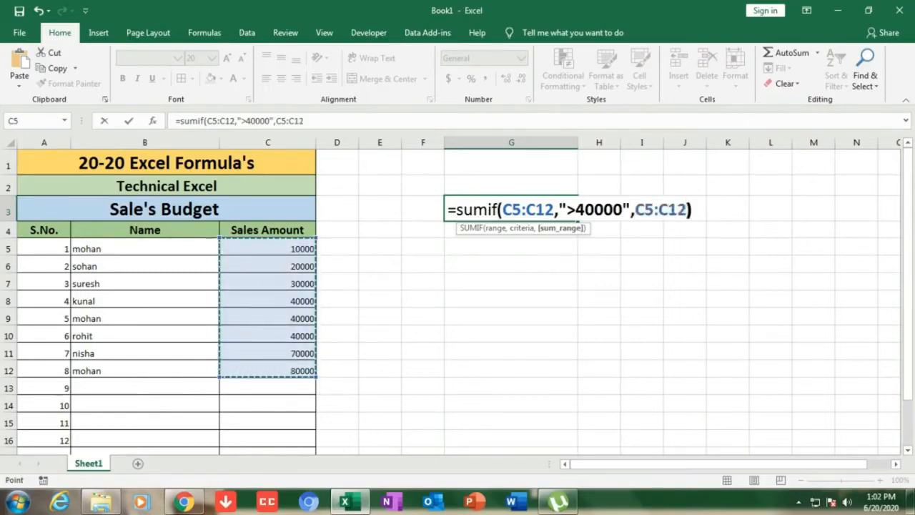
key(Return)
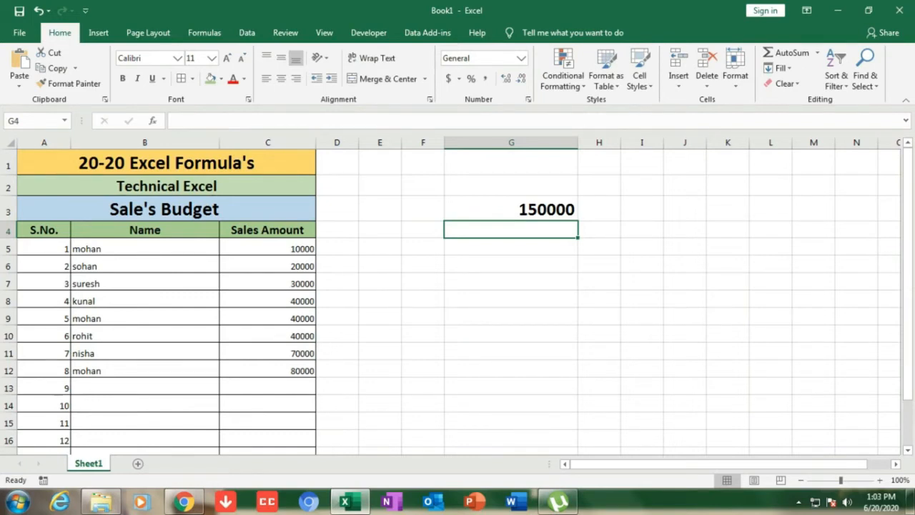
- Change the SUMIF criterion in G3 to ">=40000" so amounts equal to 40000 are included
click(511, 209)
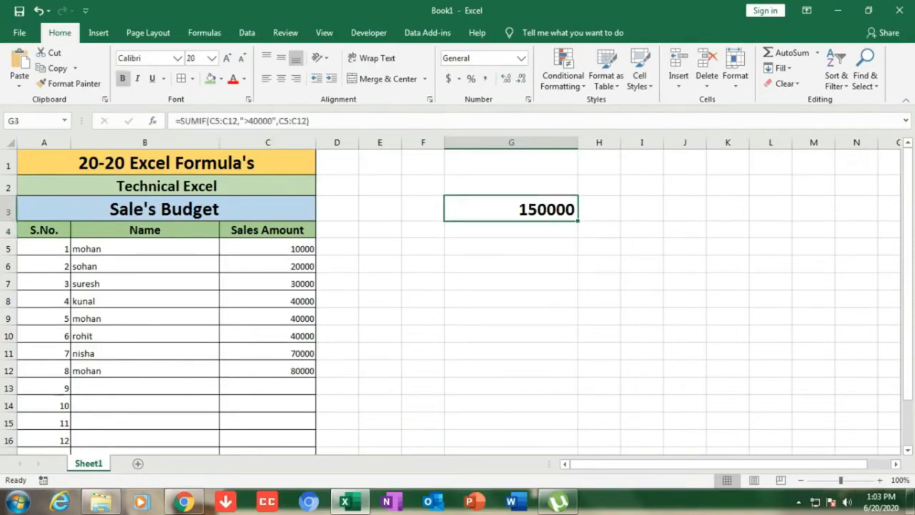
key(F2)
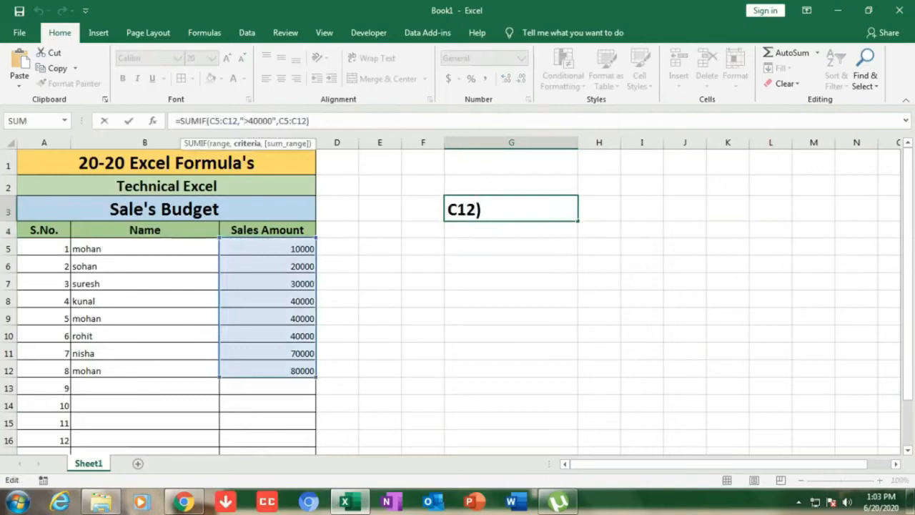
click(248, 121)
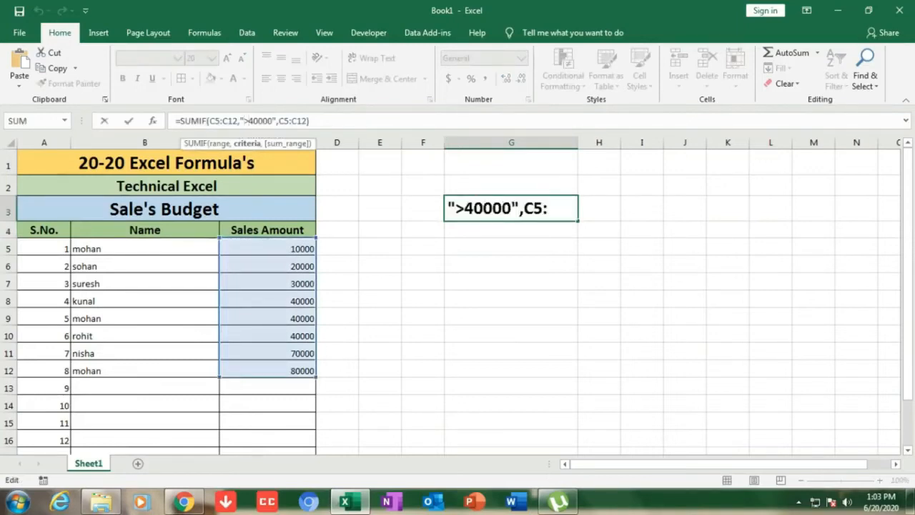
text(=)
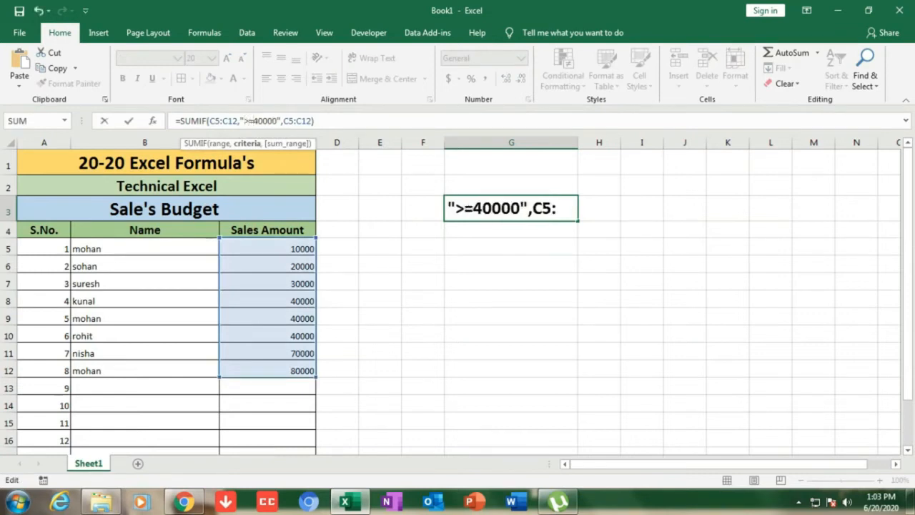
key(Return)
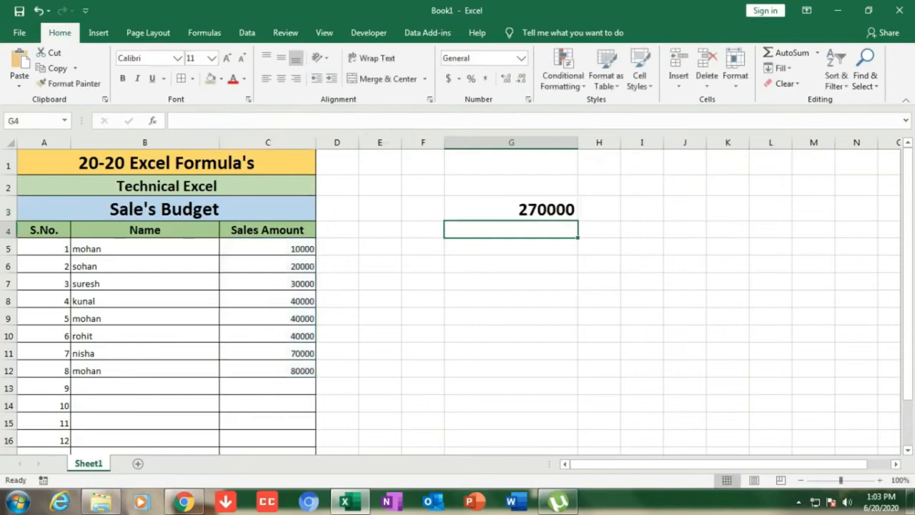
- Select the sales amounts of 40000 and above in C8:C12 to check their sum
click(267, 301)
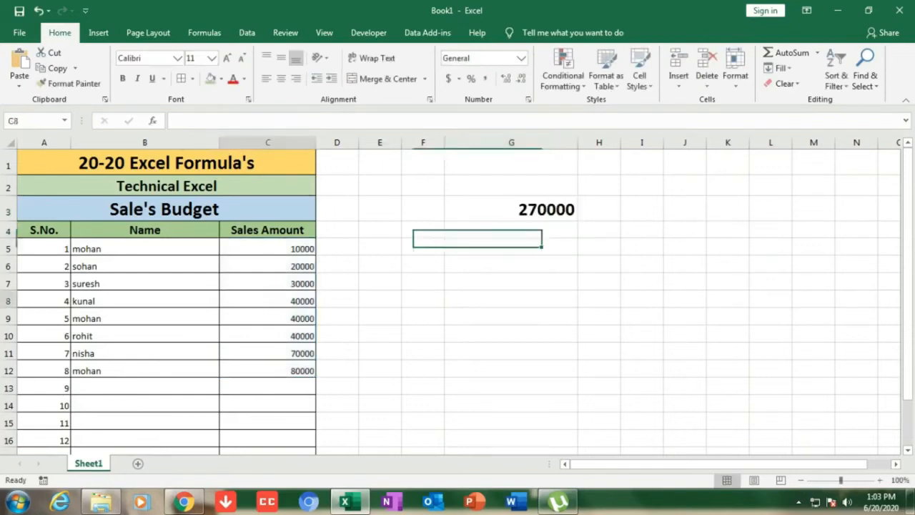
drag(268, 301, 267, 370)
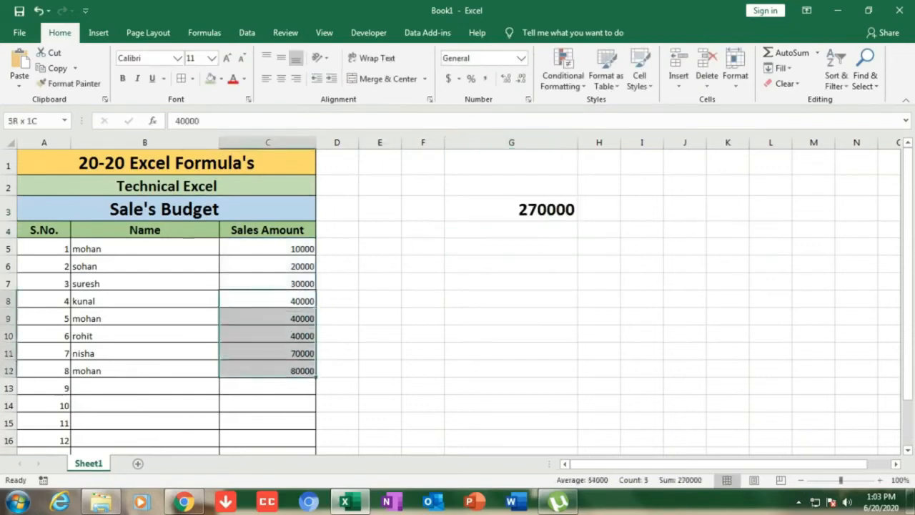
drag(267, 301, 268, 371)
drag(268, 319, 267, 387)
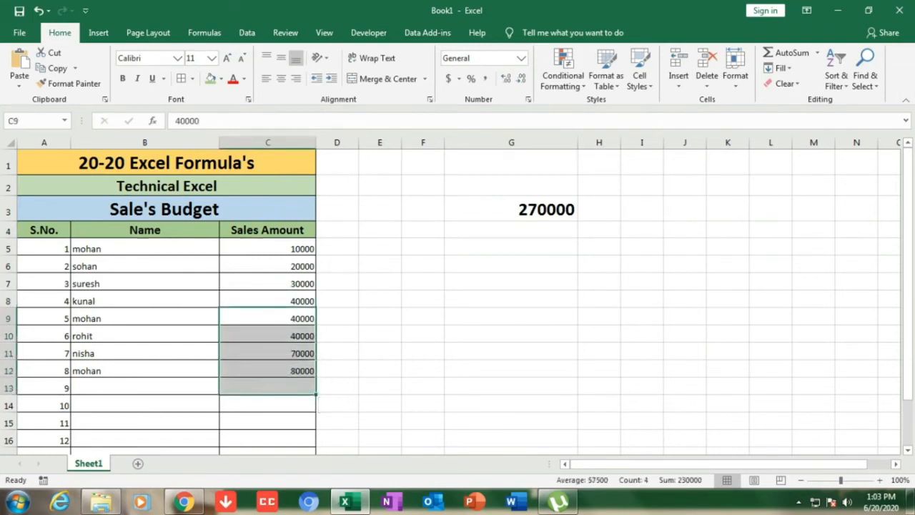
- Clear the SUMIF formula from G3 and enter =FACT(3) to calculate the factorial of 3
click(511, 209)
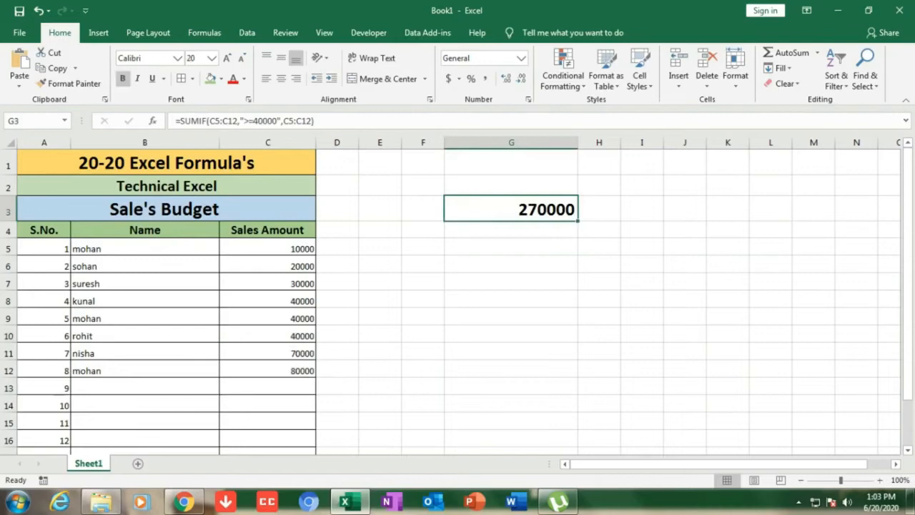
key(Delete)
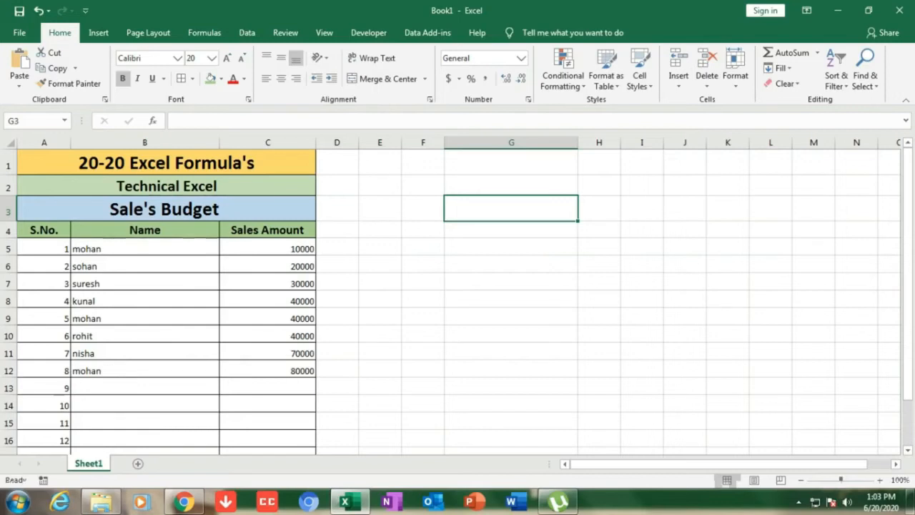
text(=fact)
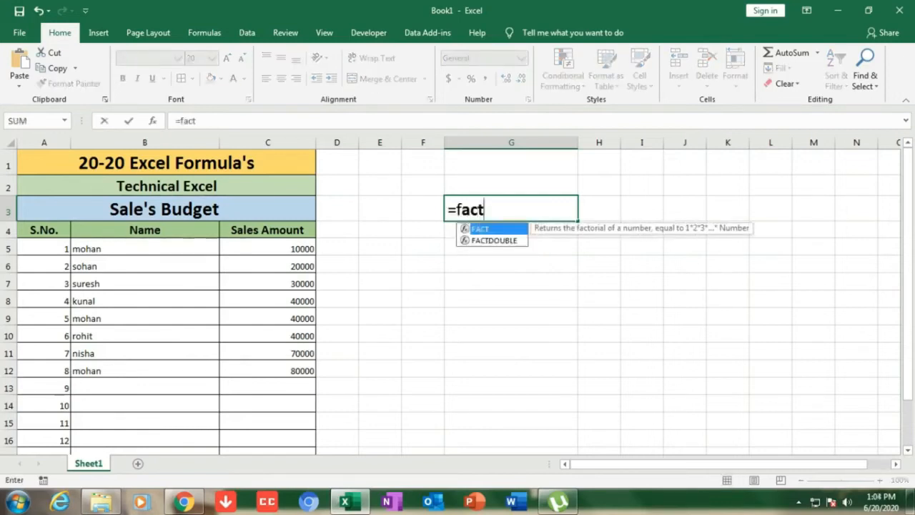
text((3))
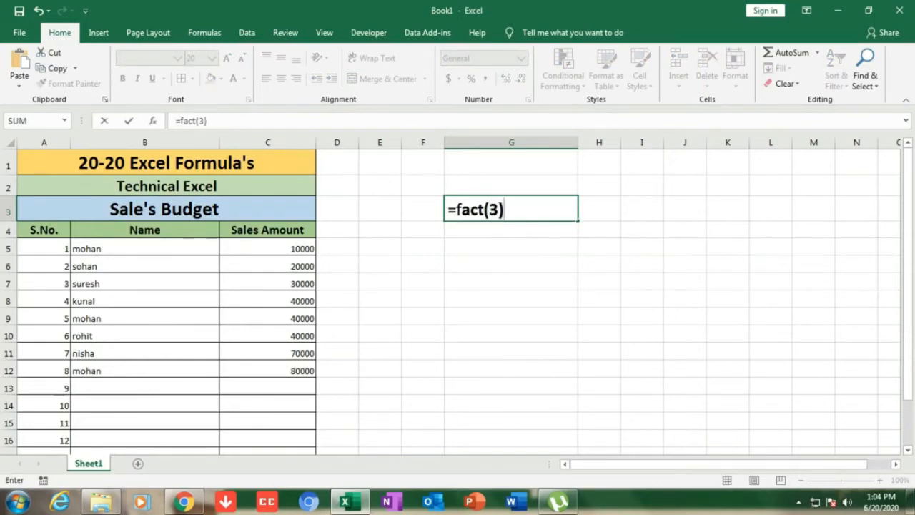
key(Return)
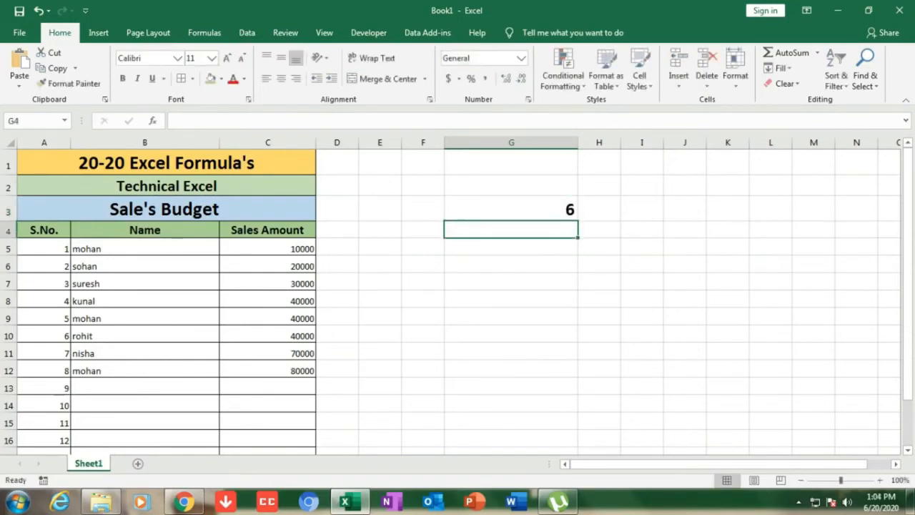
- Replace the formula in G3 with =FACT(5) to calculate the factorial of 5
key(Up)
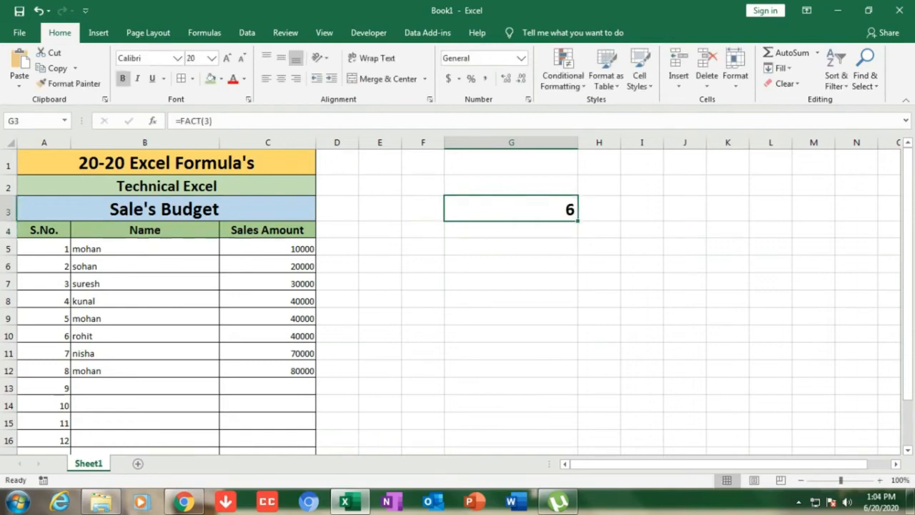
key(Delete)
text(=fa)
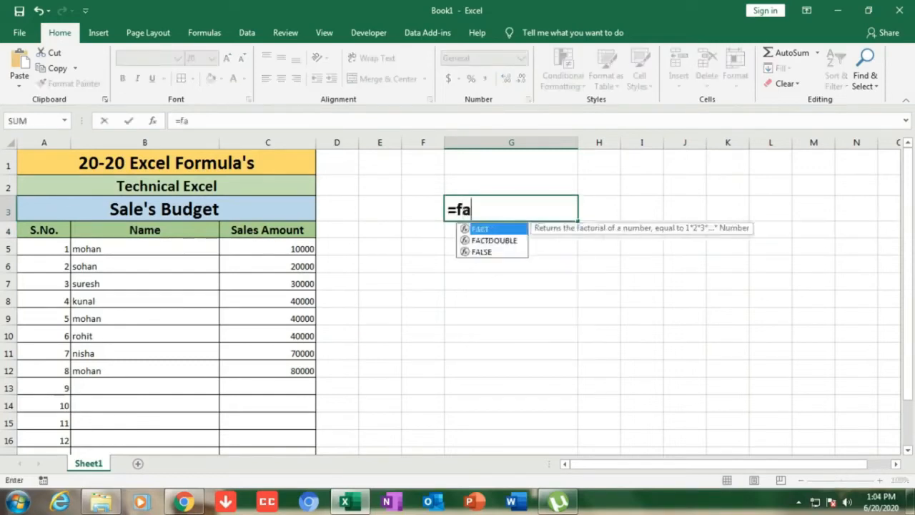
text(ct)
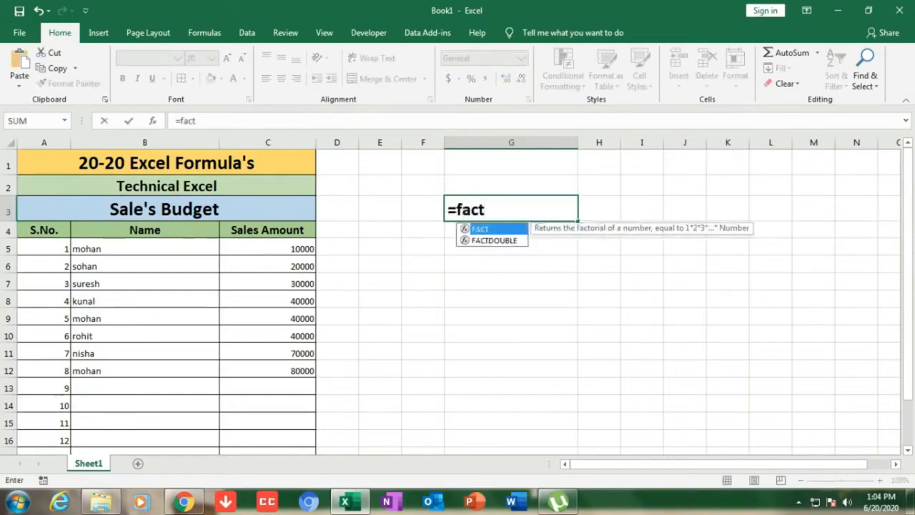
text((5))
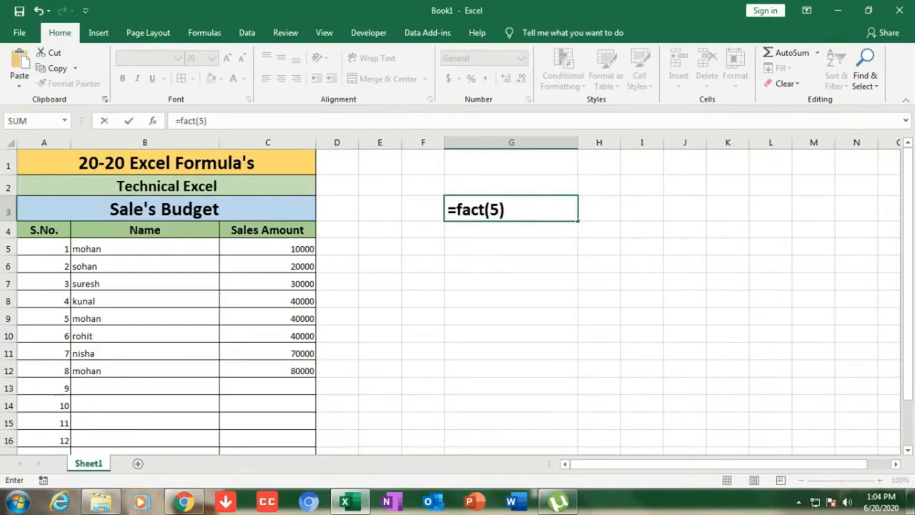
key(Return)
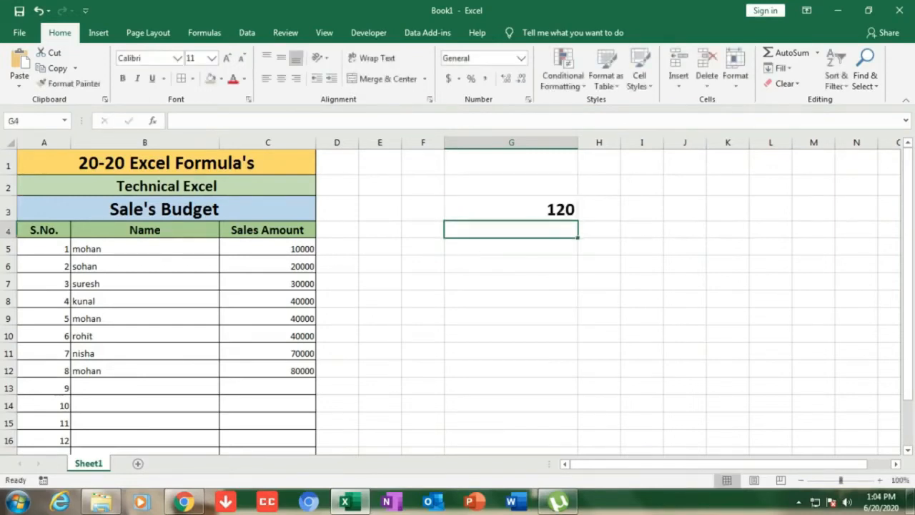
- Clear the FACT formula from G3
key(Up)
key(Up)
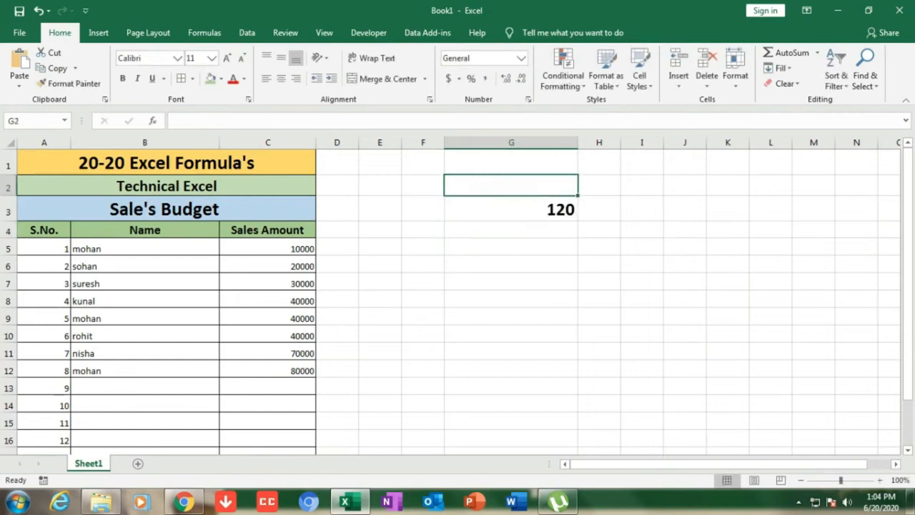
key(Down)
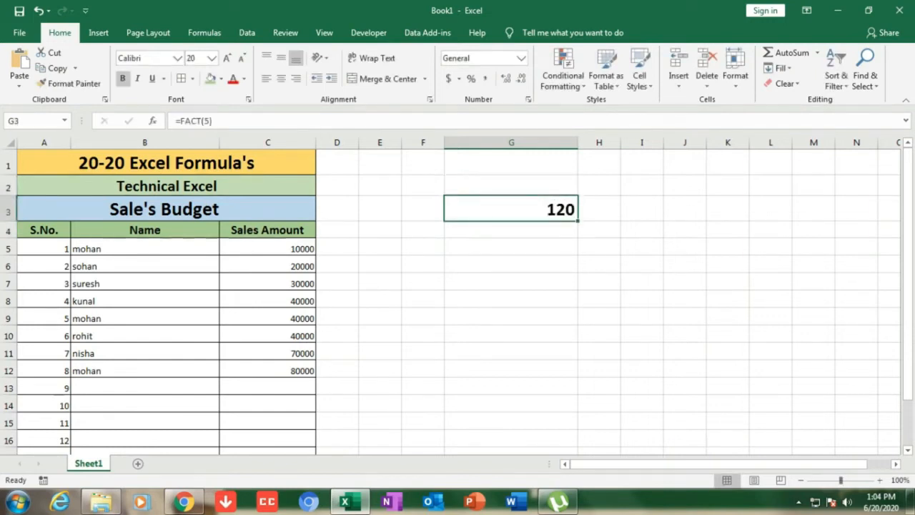
key(Delete)
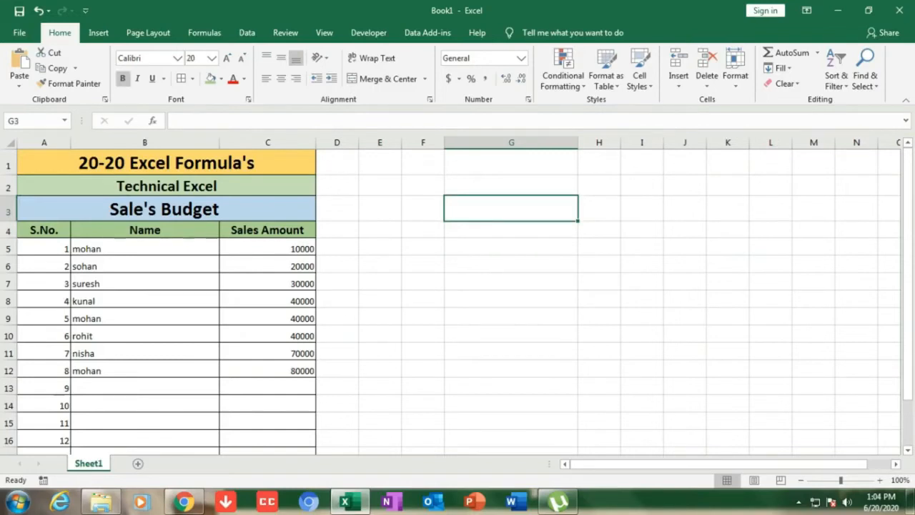
- Enter =MIN(C5:C12) in G3 to find the smallest sales amount
drag(267, 248, 267, 370)
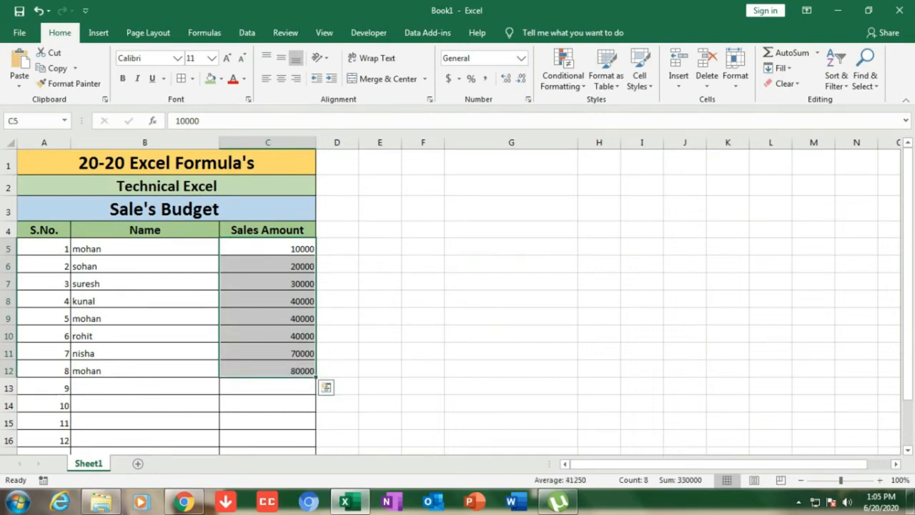
click(511, 209)
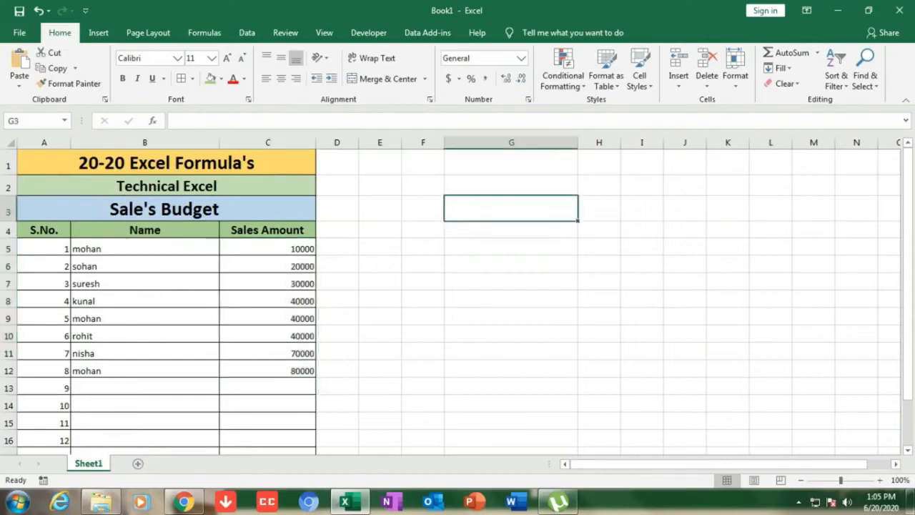
text(=min)
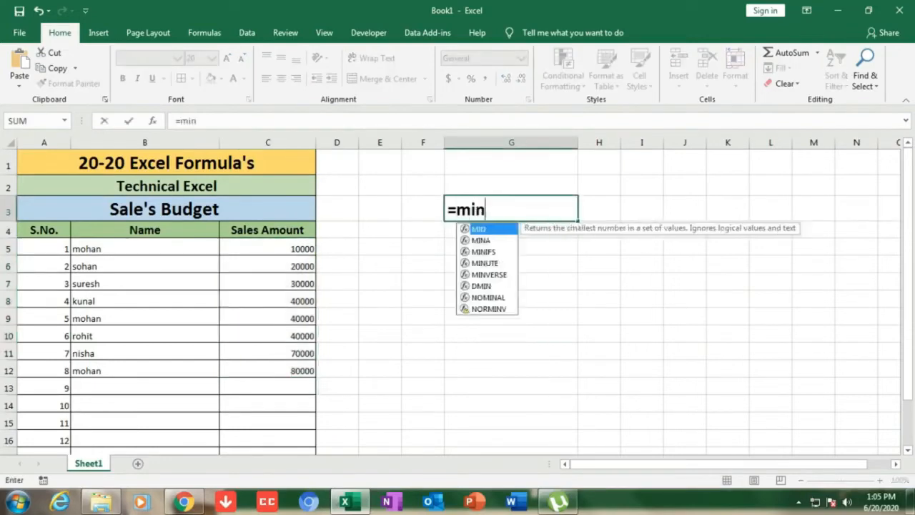
text(()
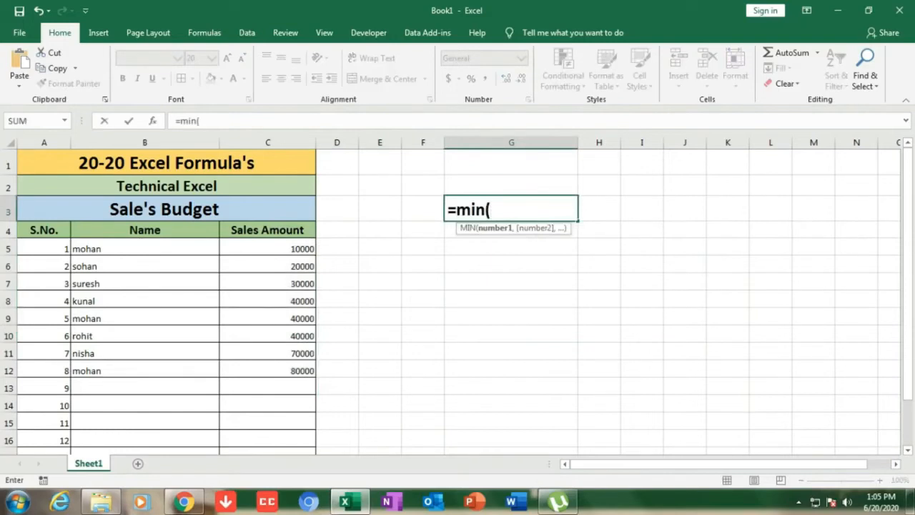
drag(269, 249, 298, 371)
text())
key(Return)
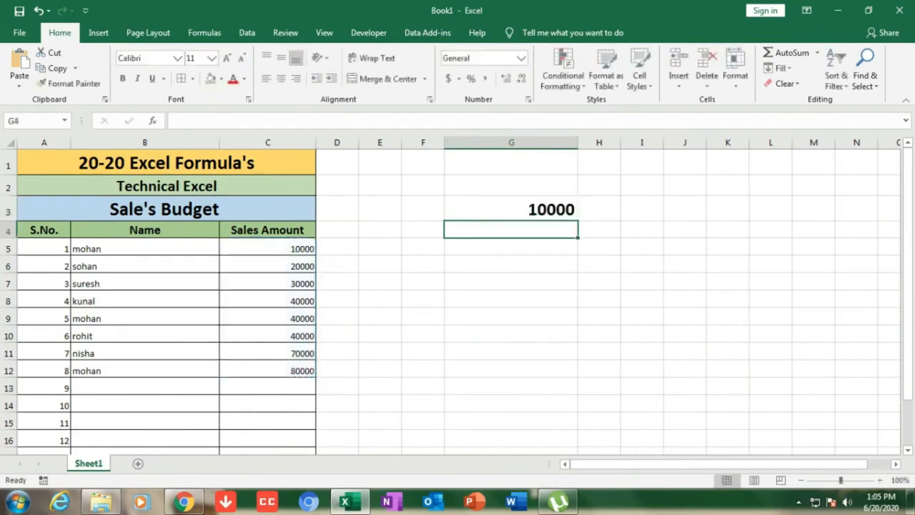
- Replace the MIN formula in G3 with =MAX(C5:C12) to find the largest sales amount
click(511, 210)
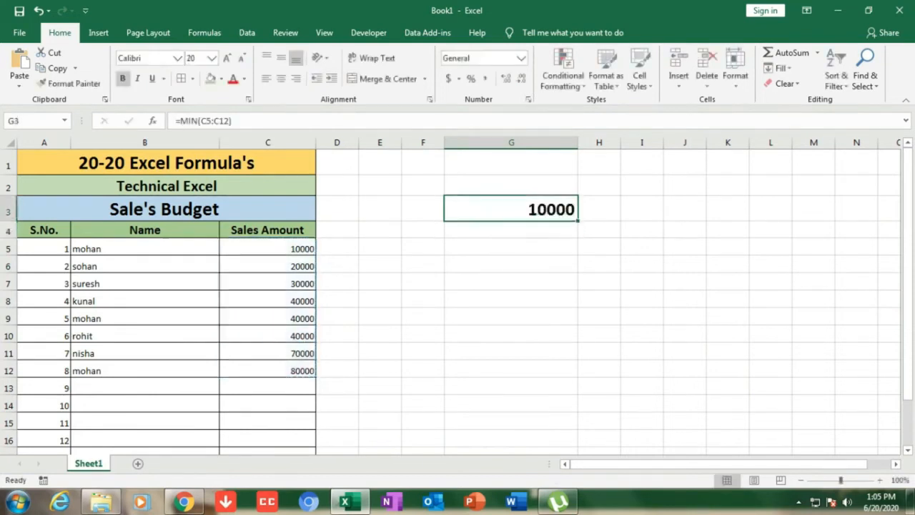
key(Delete)
text(=max)
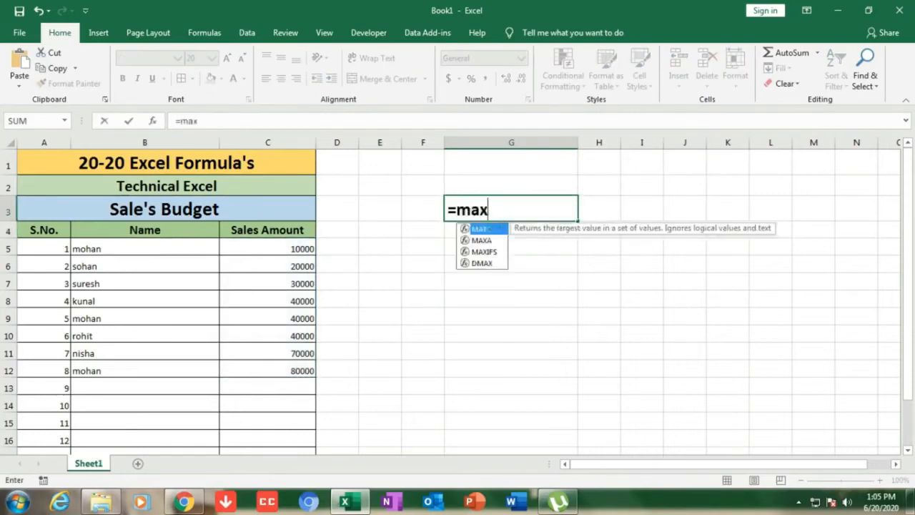
text(()
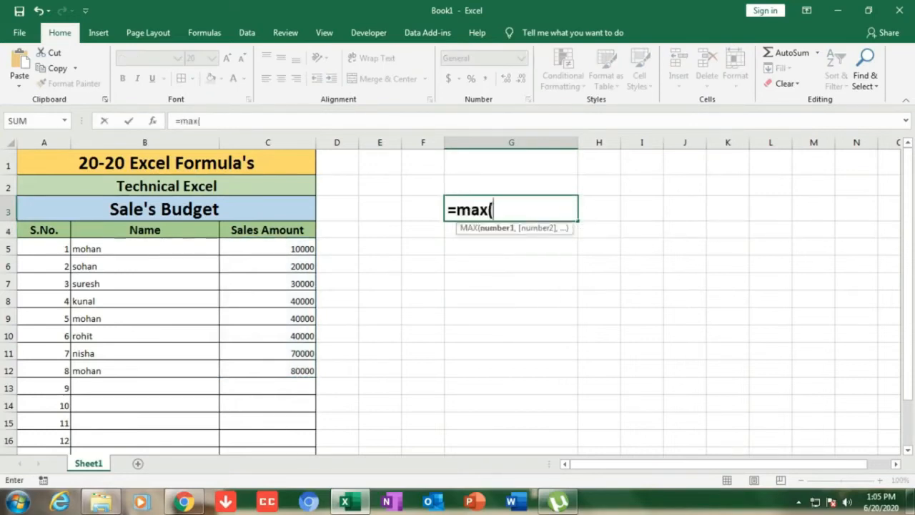
drag(272, 249, 309, 373)
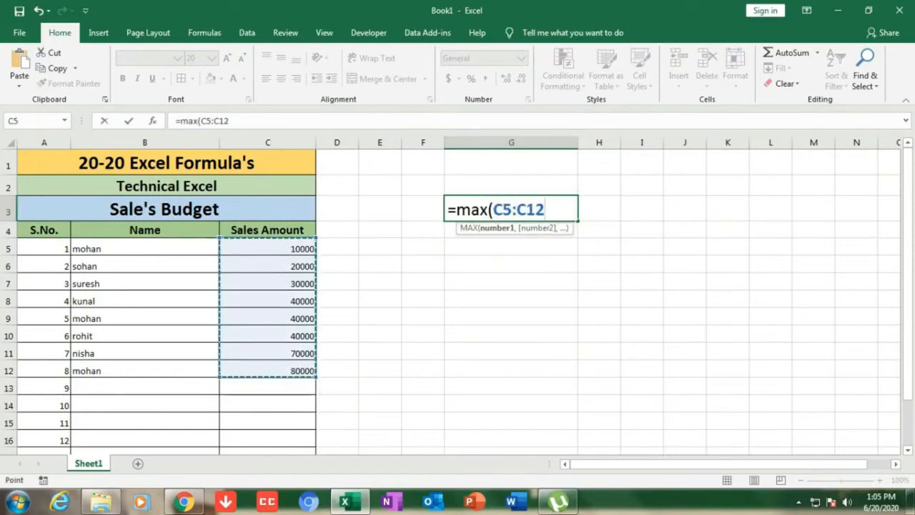
text())
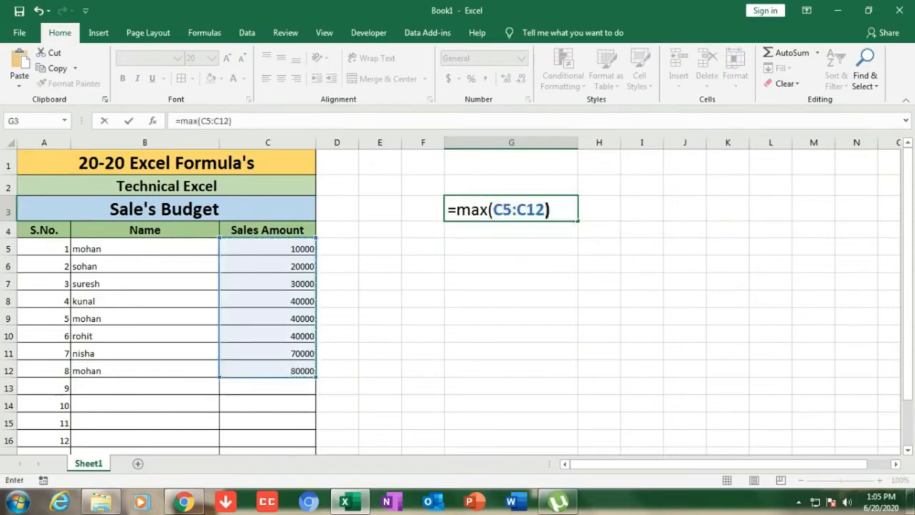
key(Return)
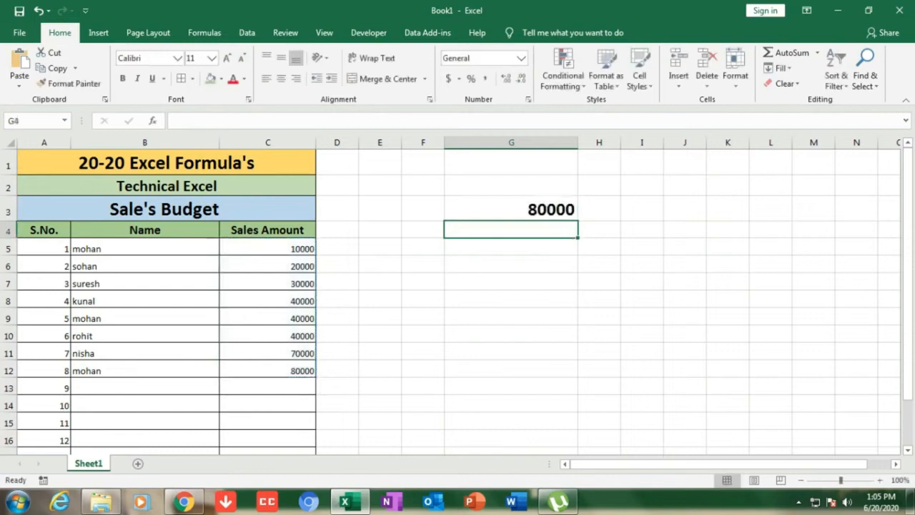
- Clear the MAX formula from G3 and enter =SMALL(C5:C12,2) to find the second-smallest sales amount
key(Up)
key(Delete)
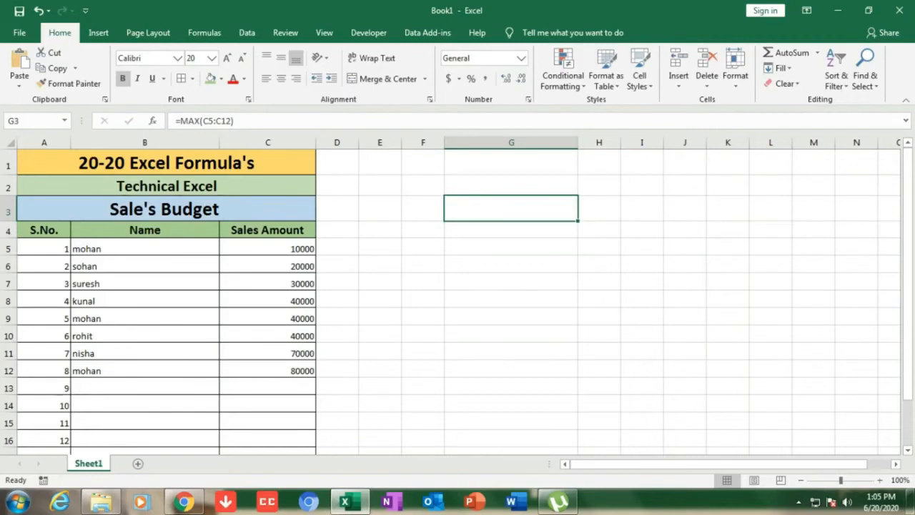
text(=)
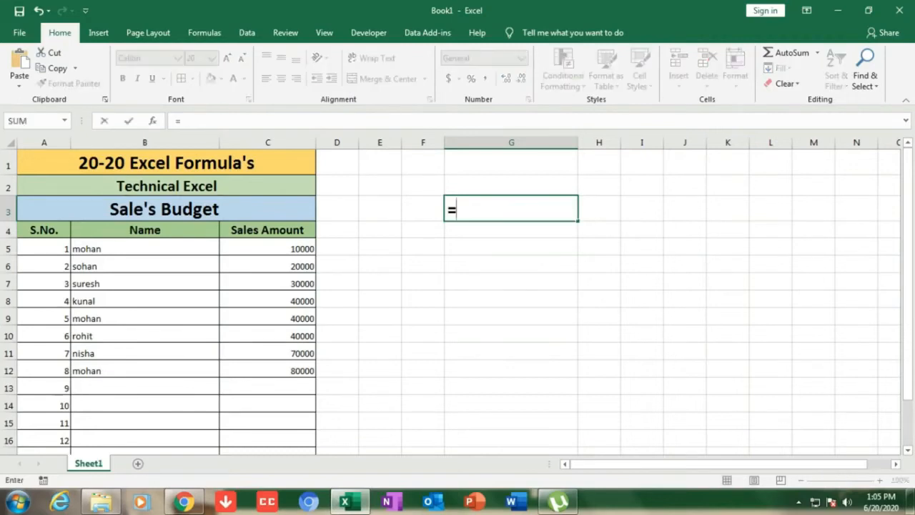
text(small)
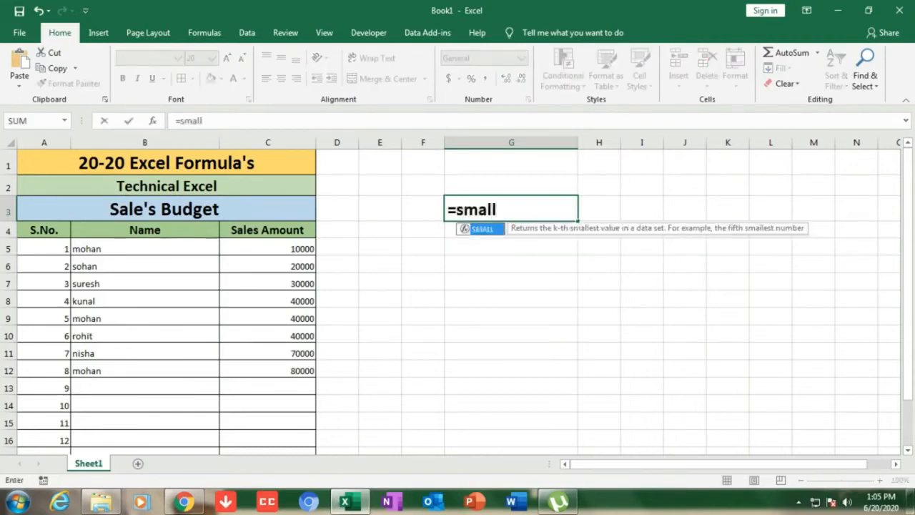
text(()
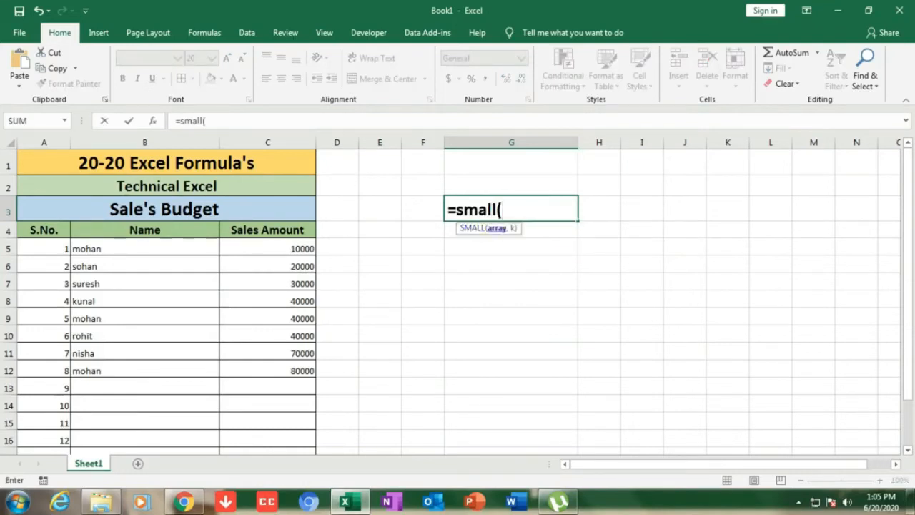
drag(223, 248, 307, 373)
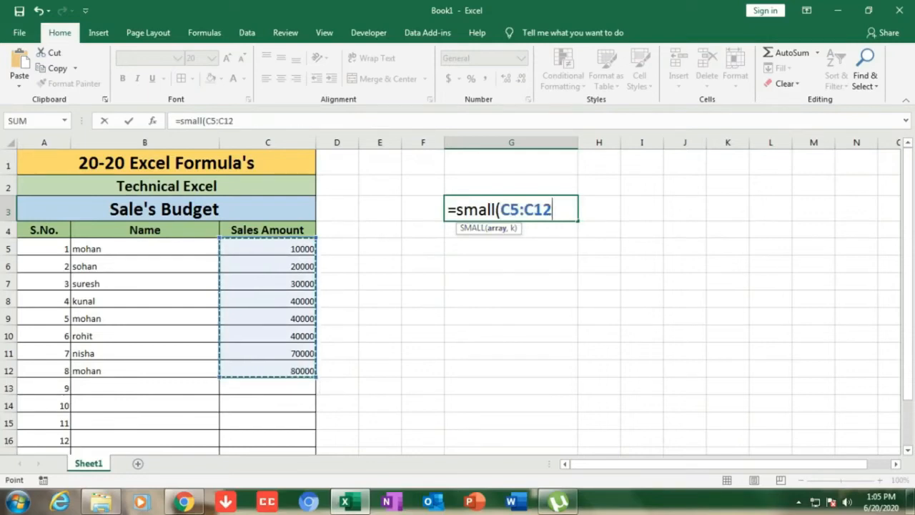
text(,)
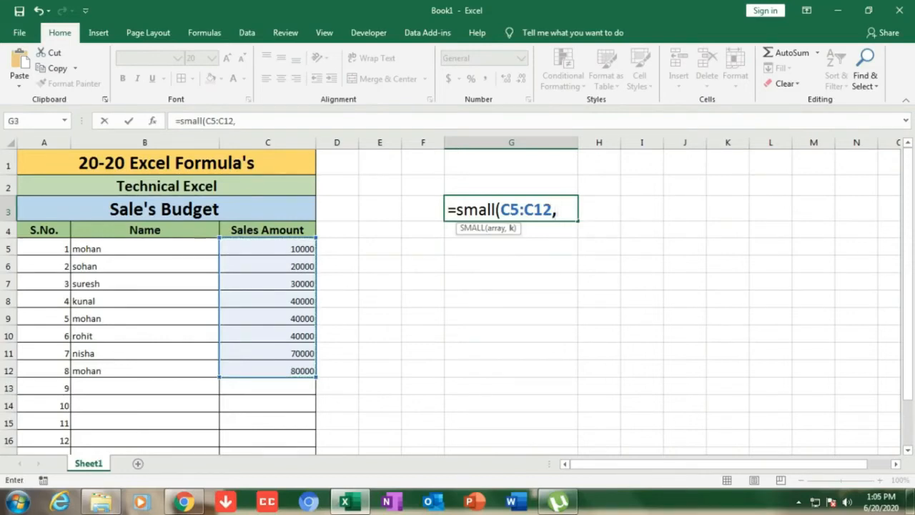
text(2))
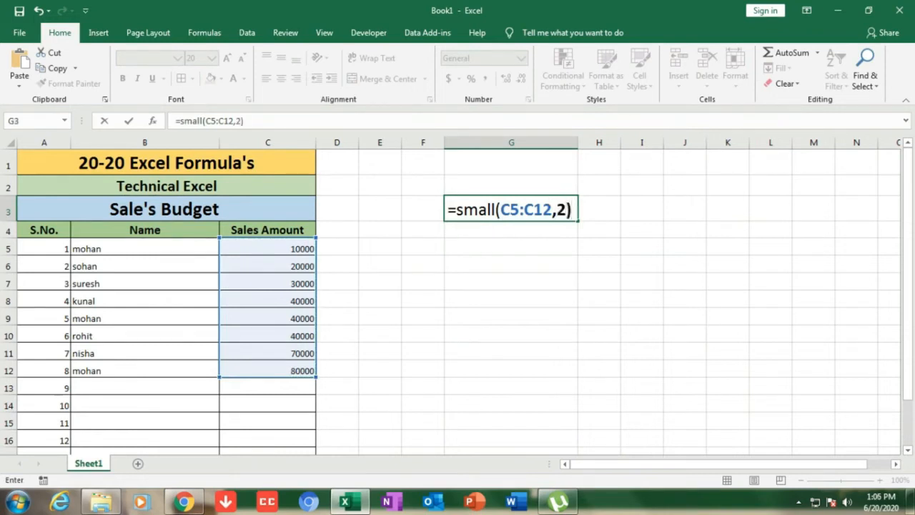
key(Return)
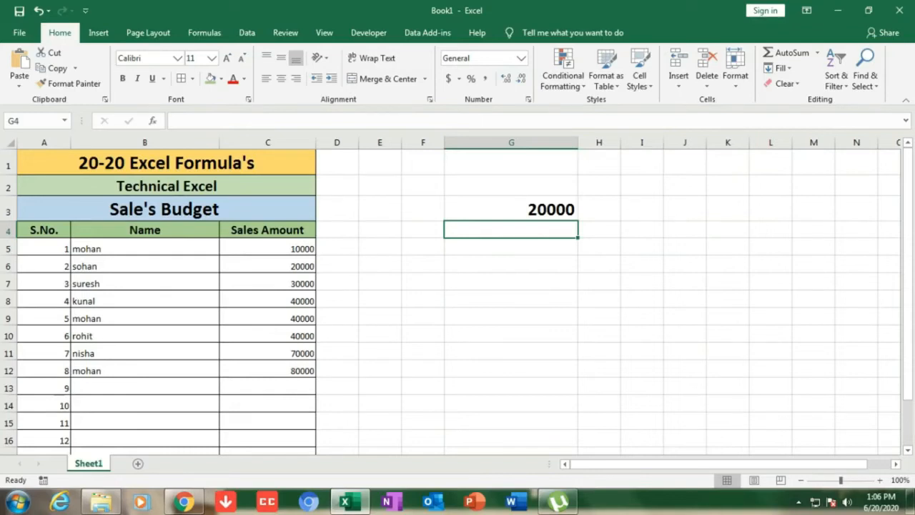
- Clear the SMALL formula from G3 and enter =LARGE(C5:C12,2) to find the second-largest sales amount
click(512, 209)
key(Delete)
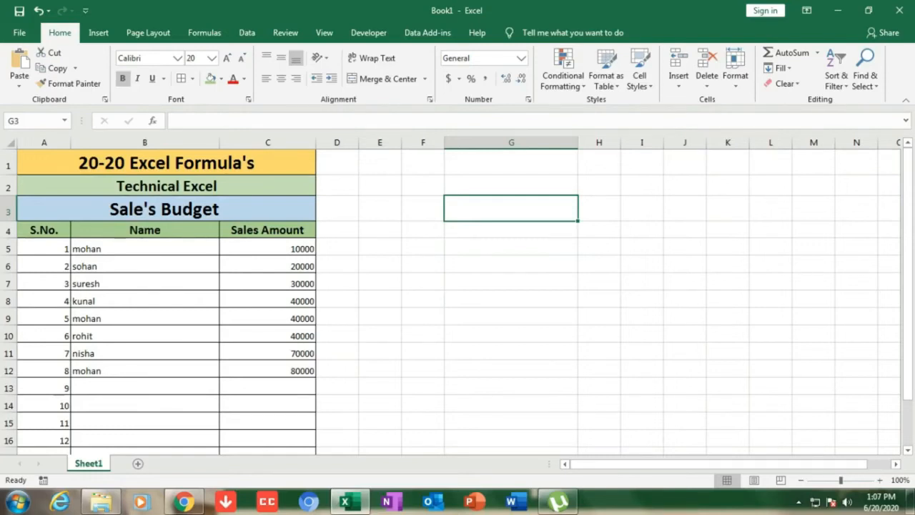
text(=l)
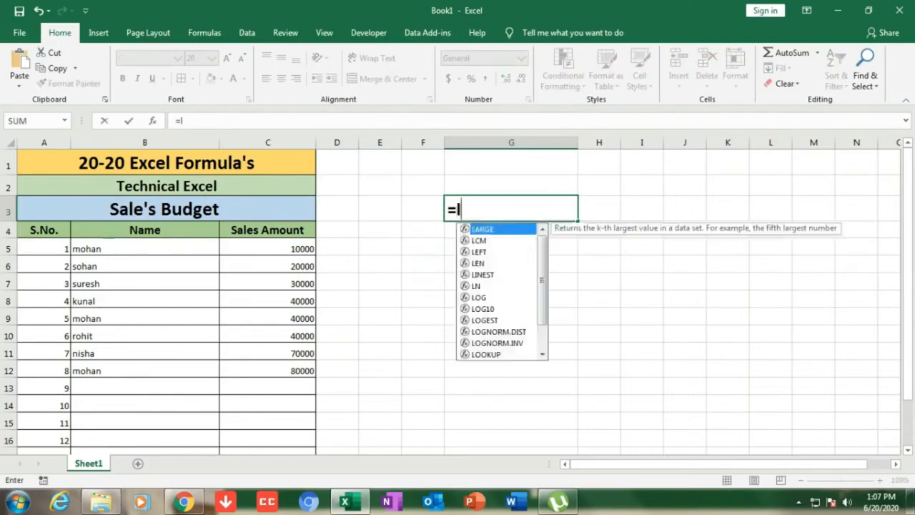
text(arge()
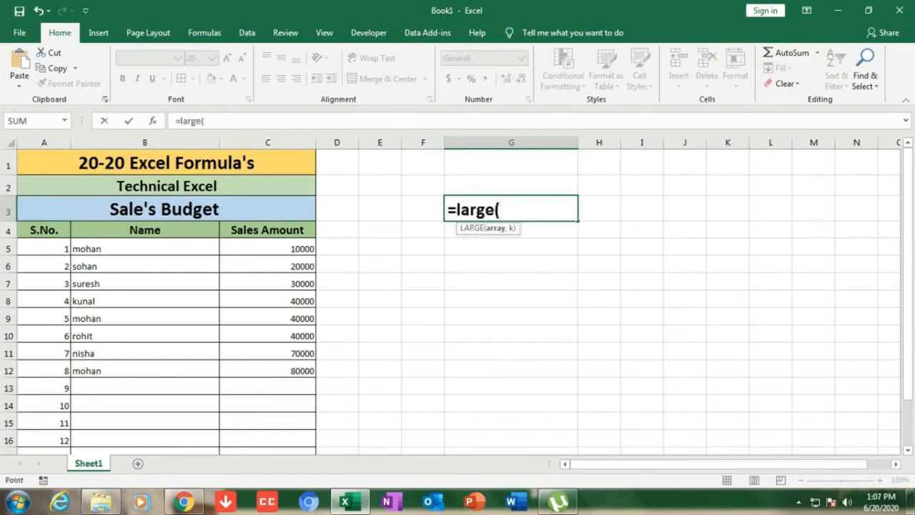
drag(268, 249, 268, 371)
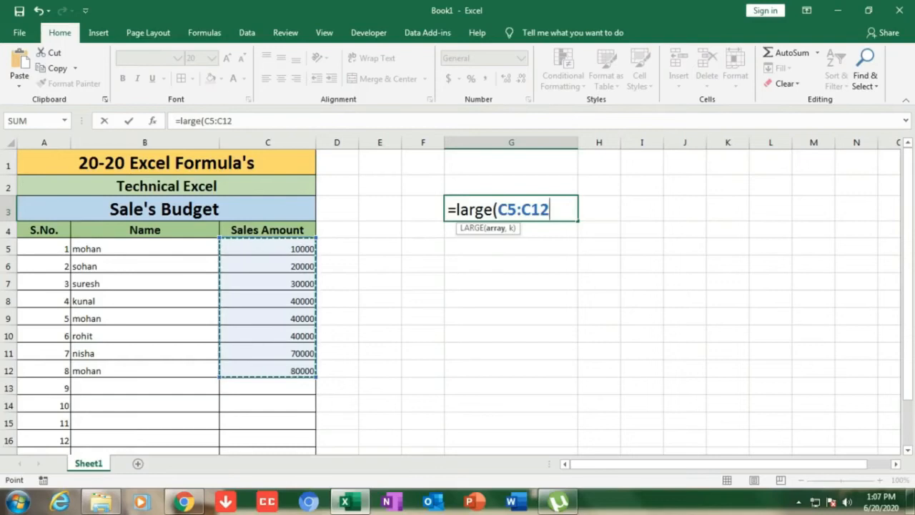
text(,)
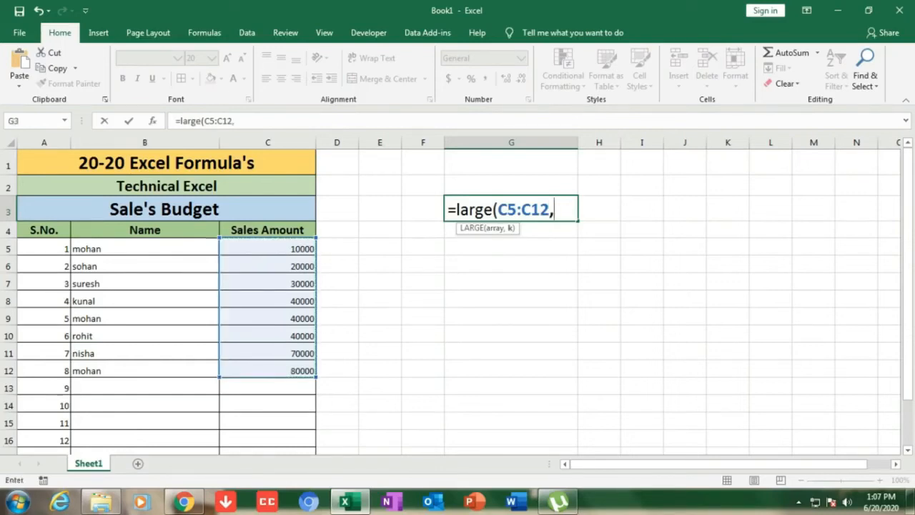
text(2))
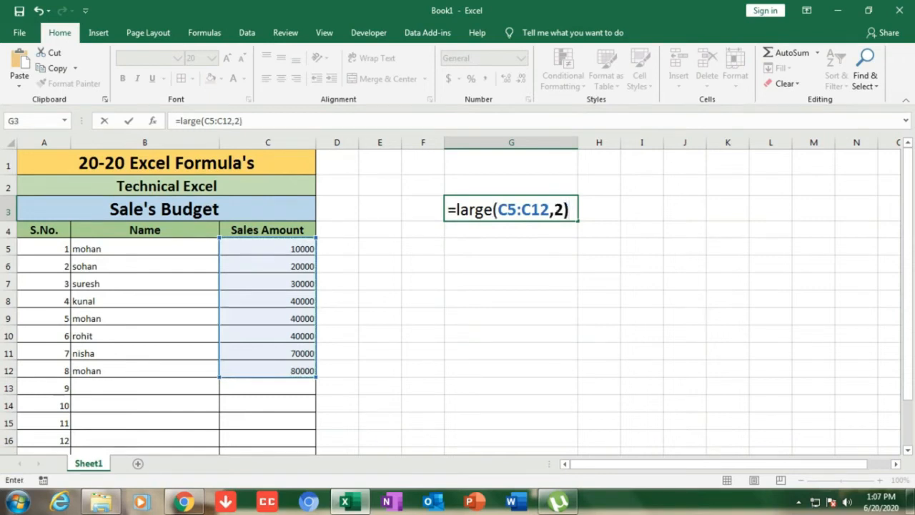
key(Return)
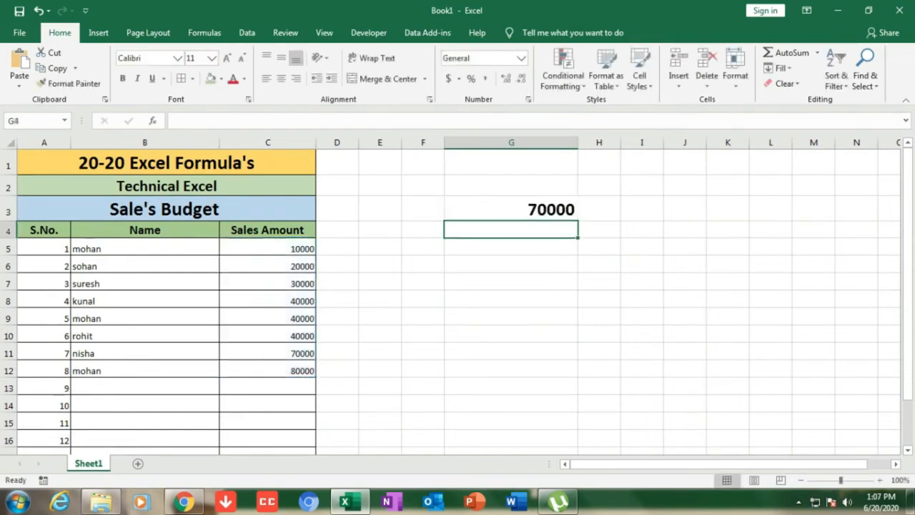
- Clear the LARGE formula from G3 and enter =POWER(25,2) to calculate 25 squared
click(511, 210)
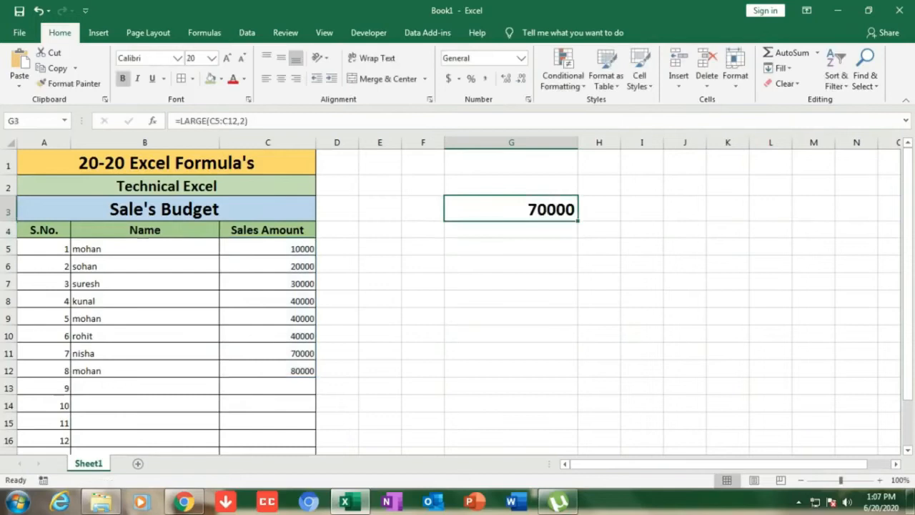
key(Delete)
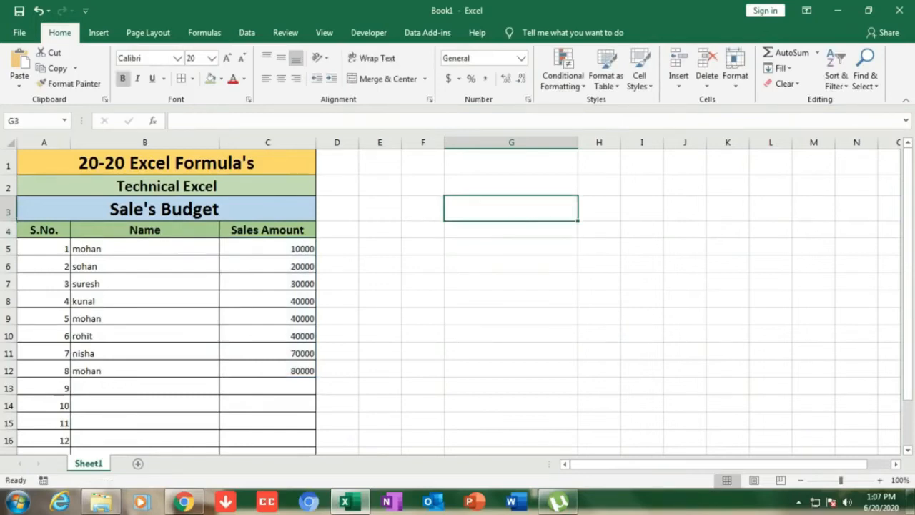
text(=)
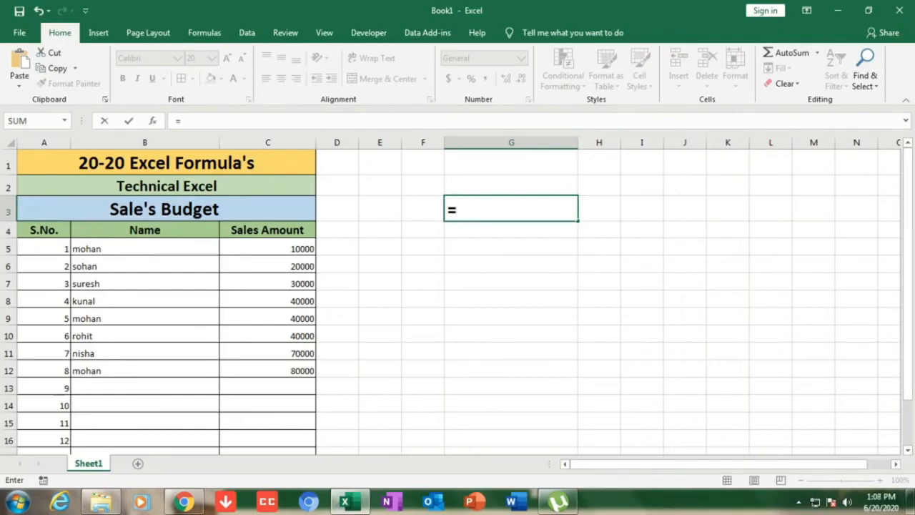
text(p)
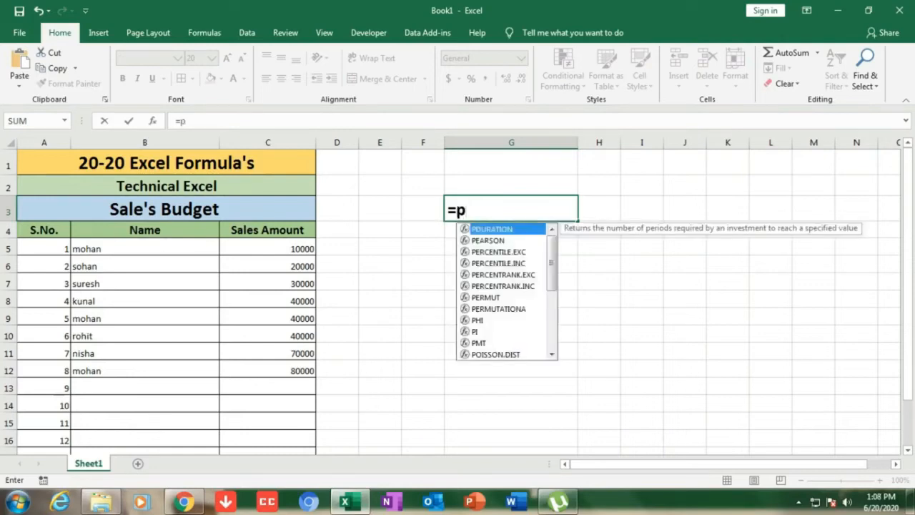
text(owr)
key(BackSpace)
text(er()
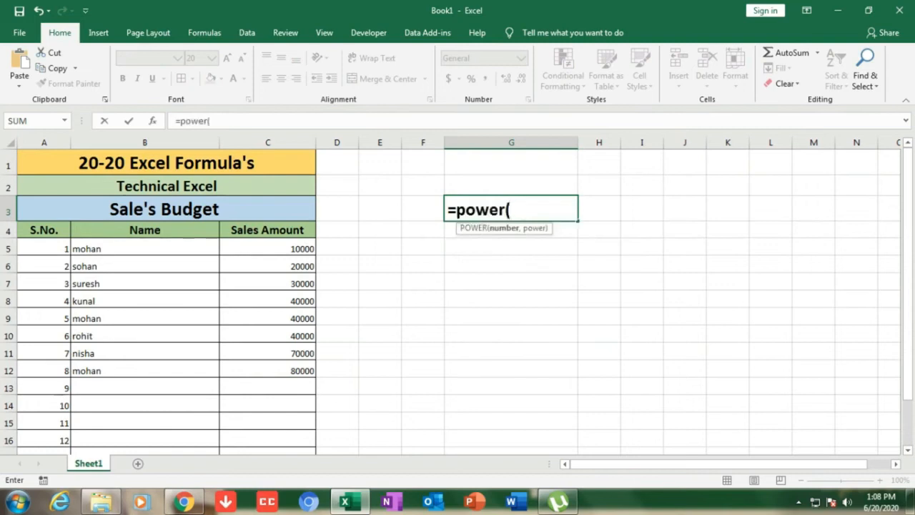
text(25,2))
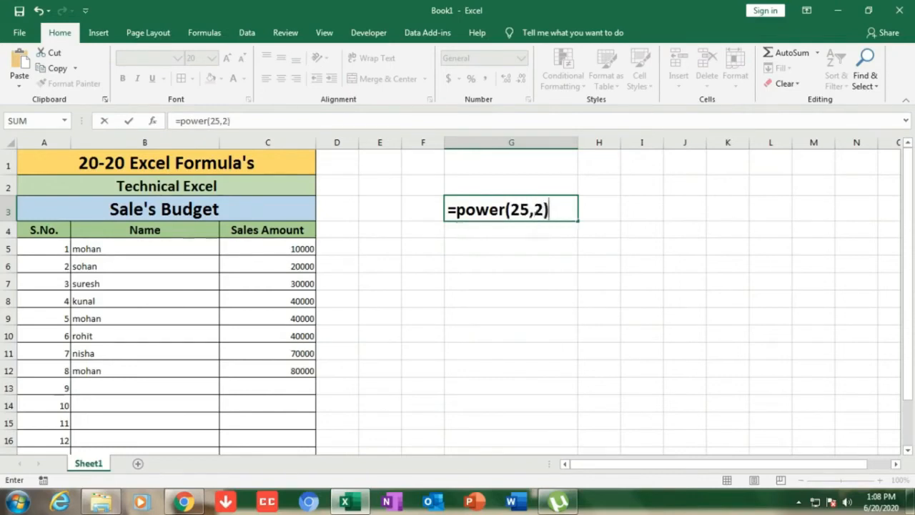
key(Return)
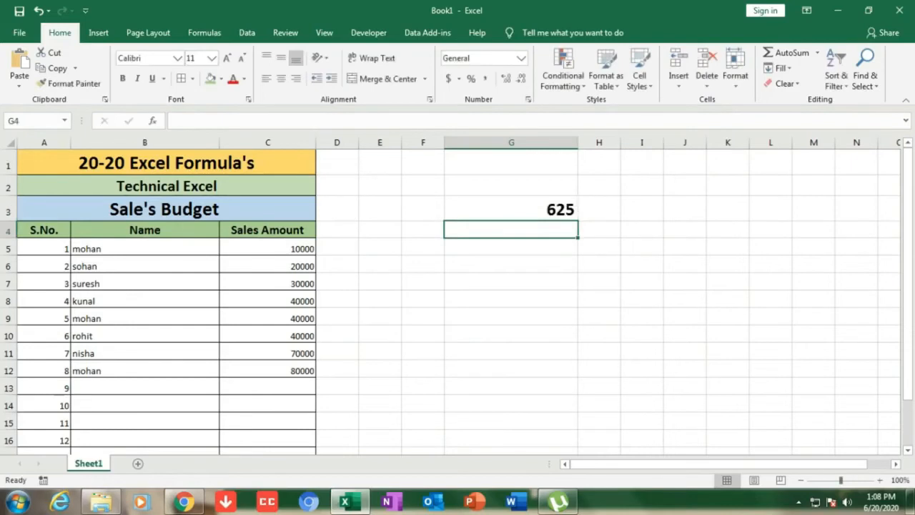
- Replace the formula in G3 with =POWER(125,2) to calculate 125 squared, and select G3 again
key(Up)
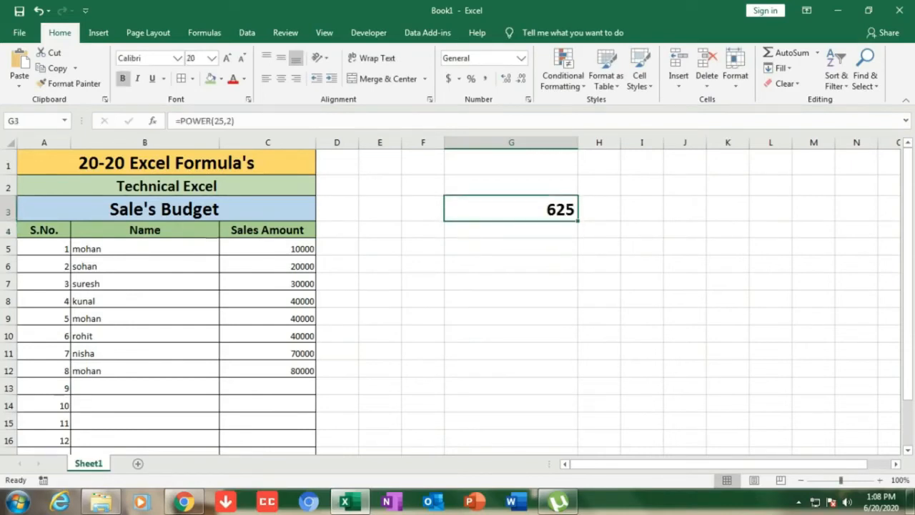
key(Delete)
text(=pwo)
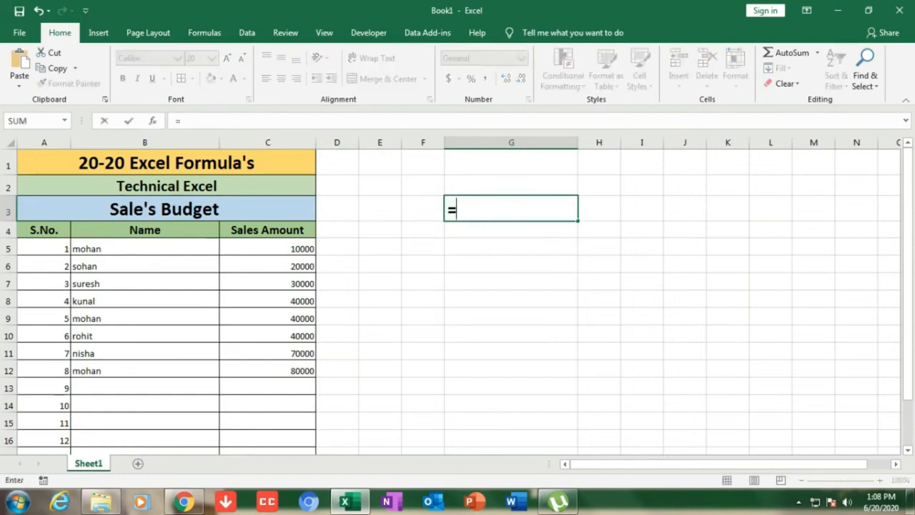
key(BackSpace)
key(BackSpace)
text(ower)
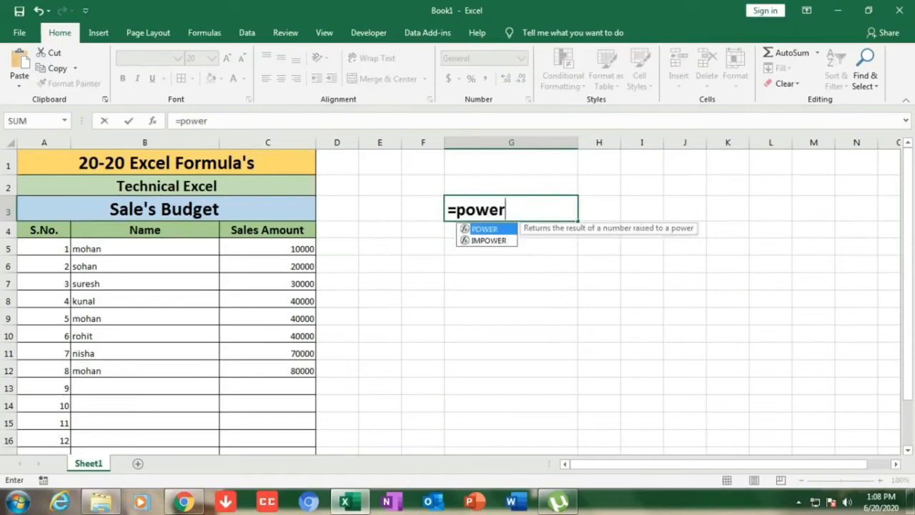
text(()
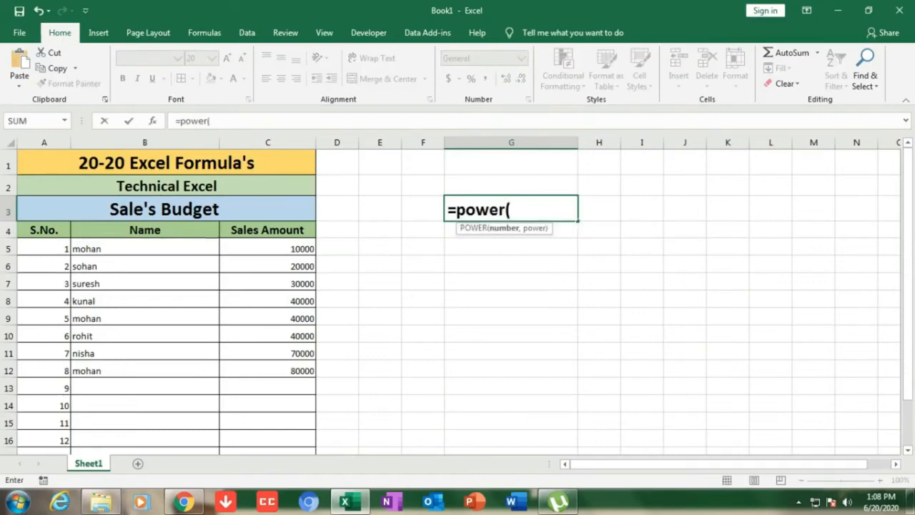
text(125,2))
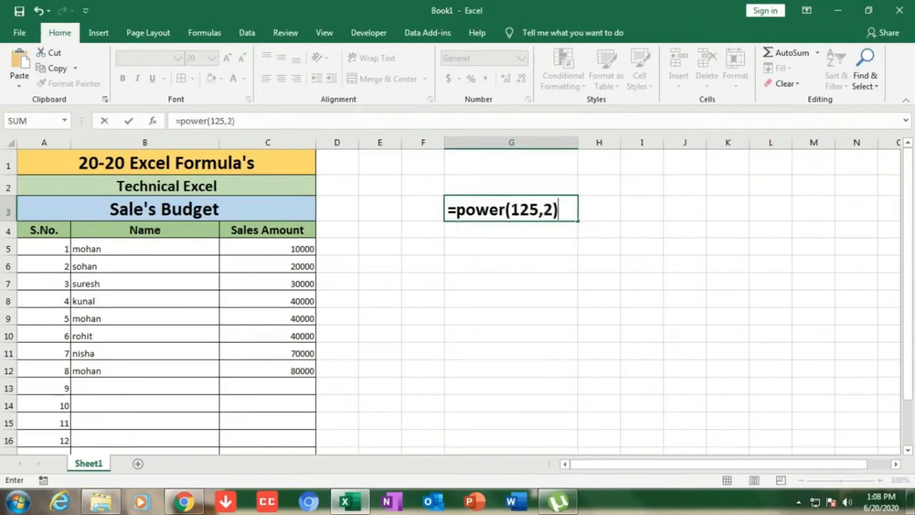
key(Return)
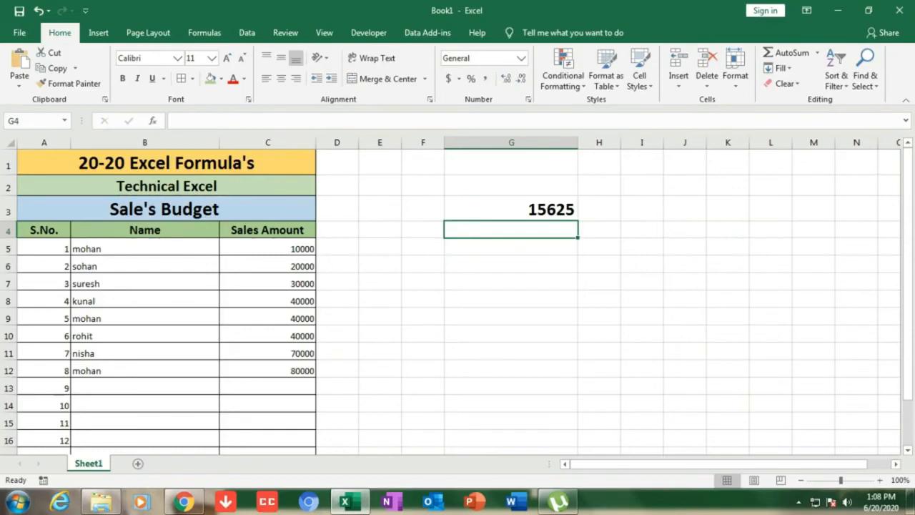
click(512, 209)
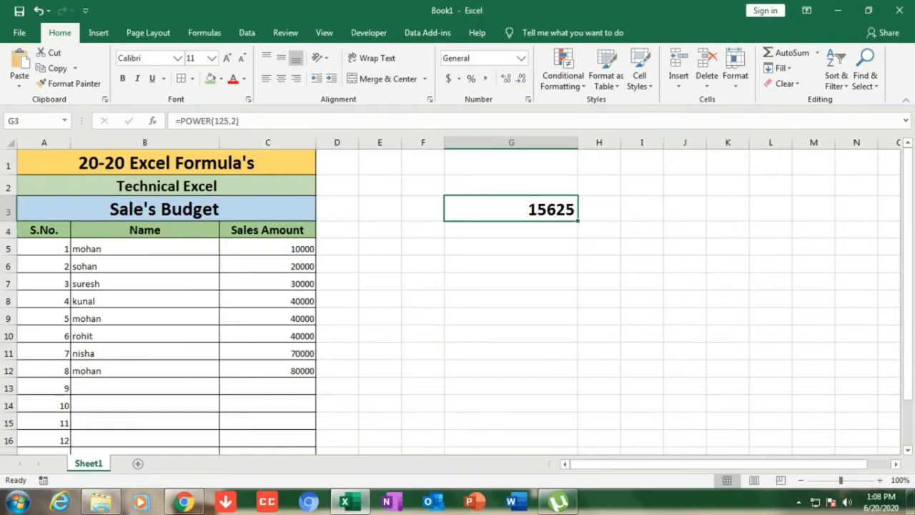
- Replace the formula in G3 with =5^3 to calculate 5 cubed using the caret operator
text(=)
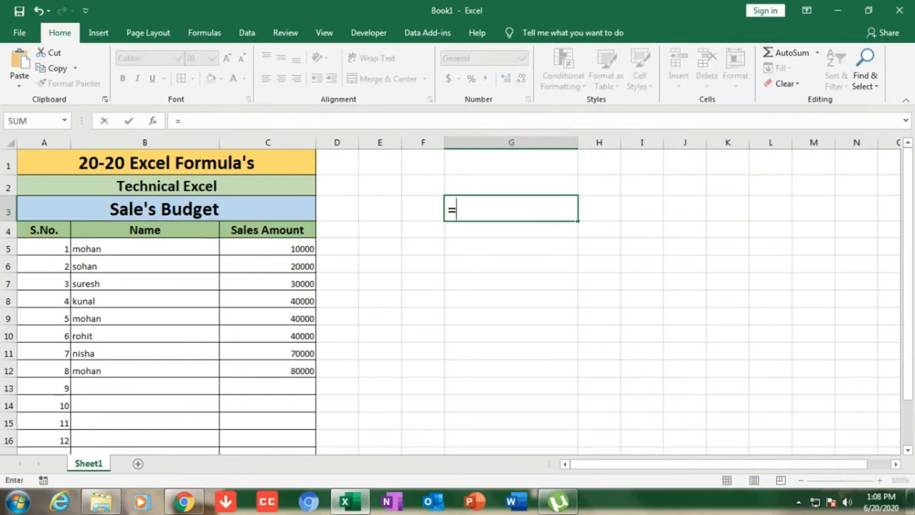
text(5)
text(^3)
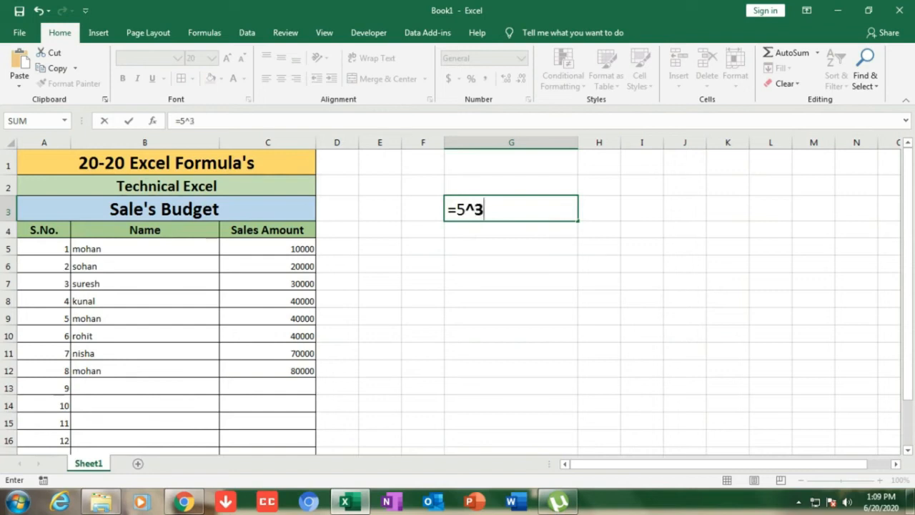
key(Return)
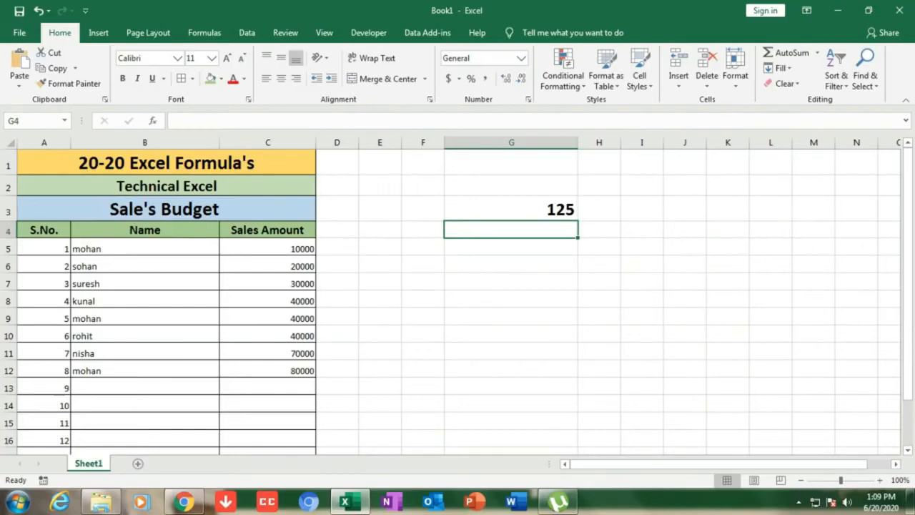
- Clear the exponent formula from G3 and try to enter =ROUND(5.6) without a digits argument
key(Up)
key(Up)
key(Down)
key(Delete)
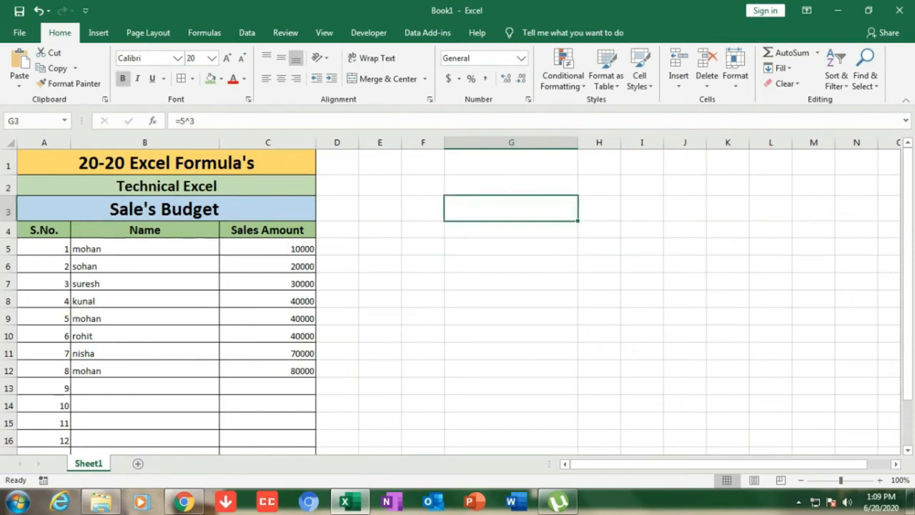
text(=)
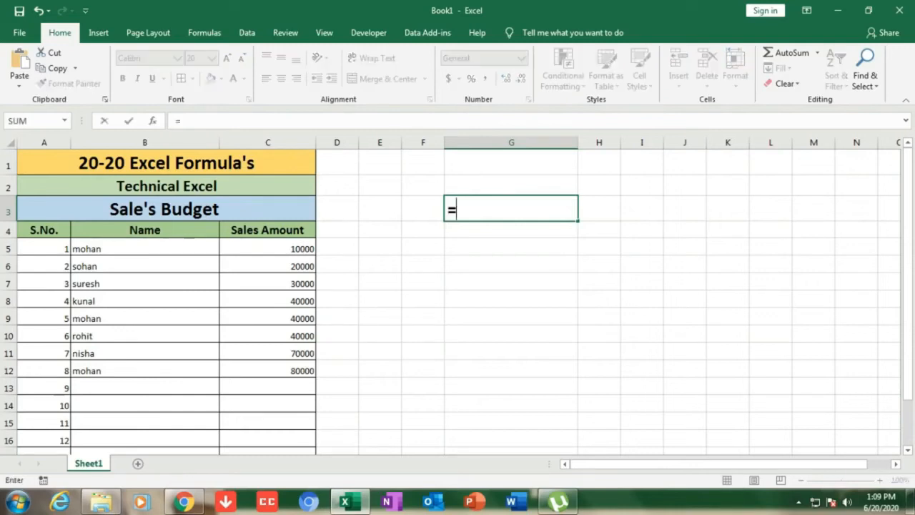
text(round)
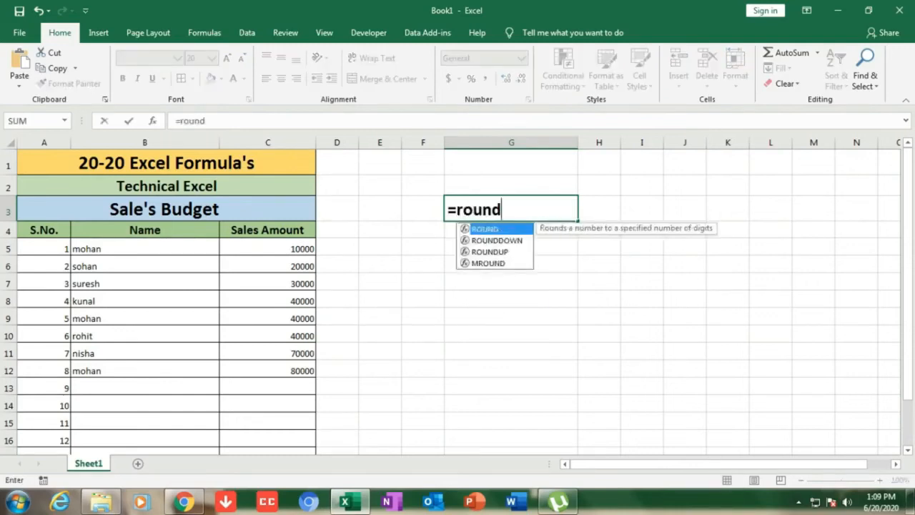
text((5.6)
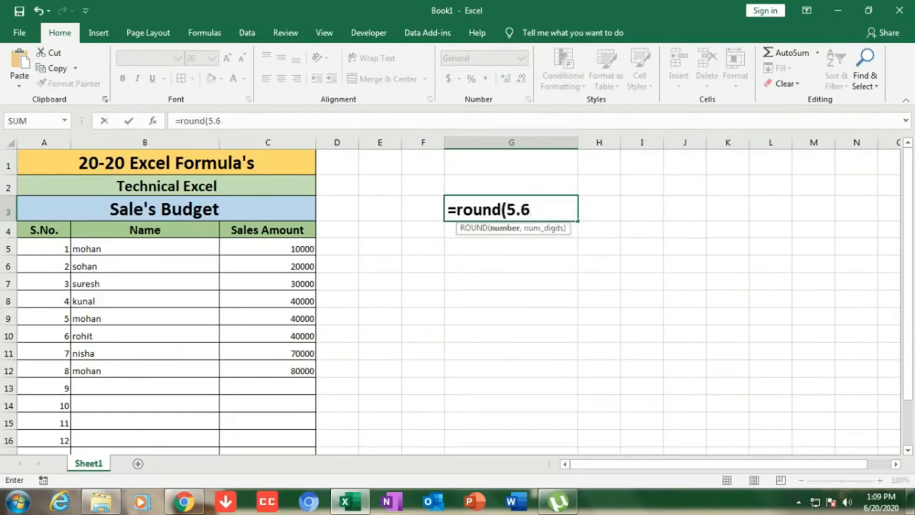
text())
key(Return)
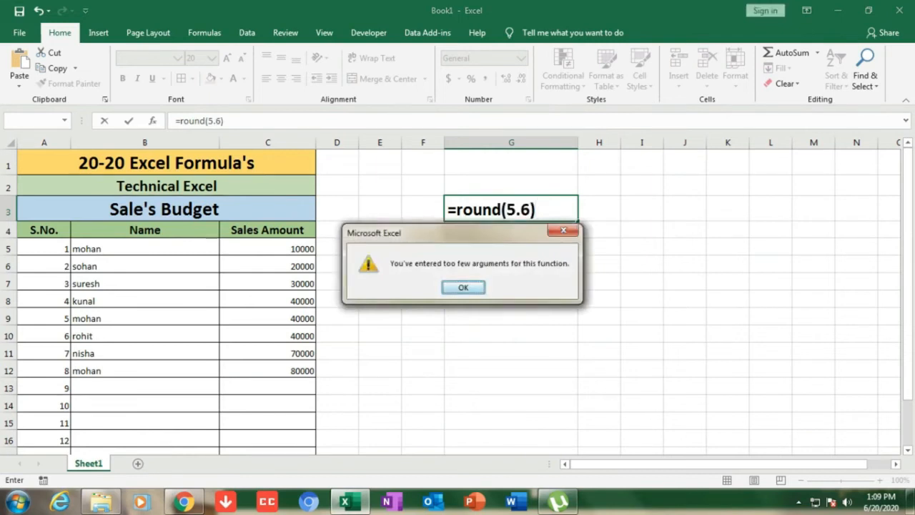
key(Return)
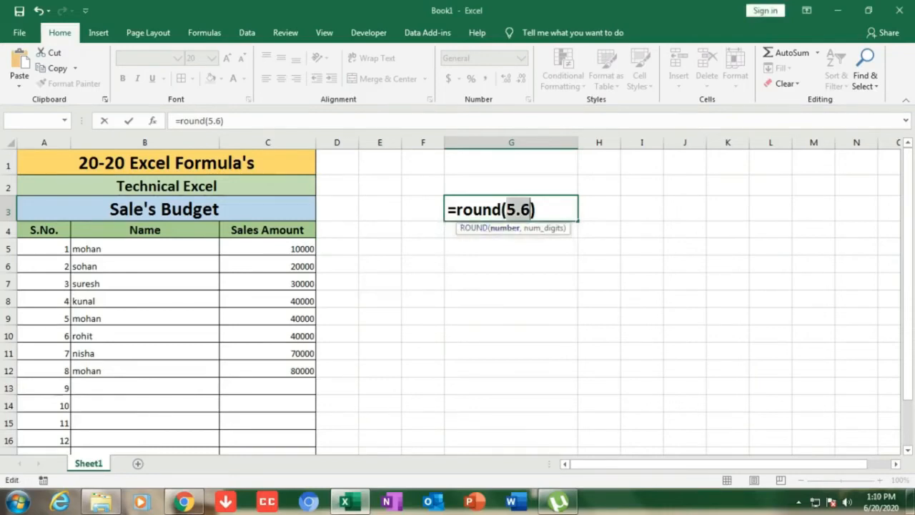
- Complete the formula in G3 as =ROUND(5.6,2) to round 5.6 to two decimal places
key(Right)
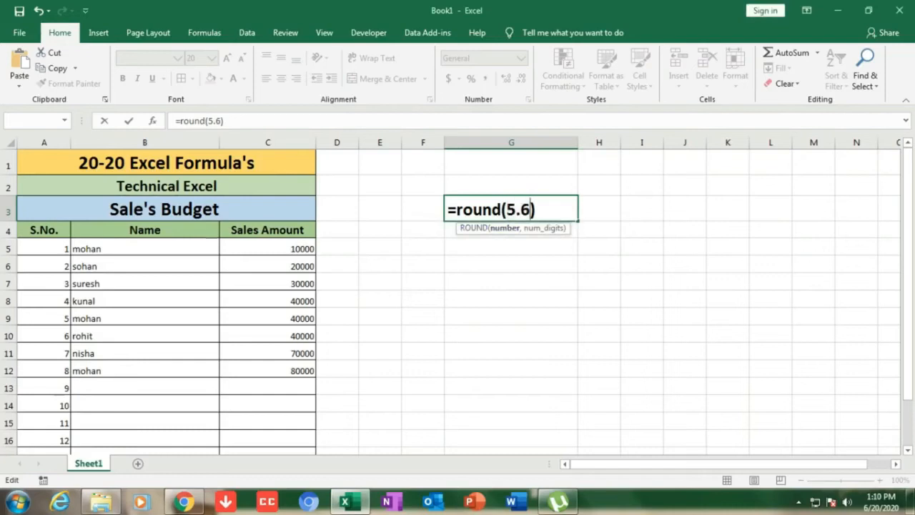
text(,2)
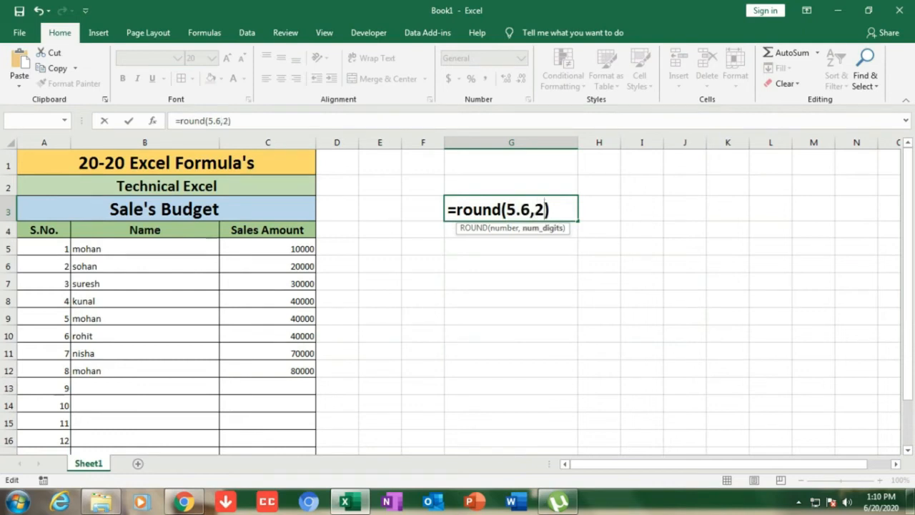
key(Return)
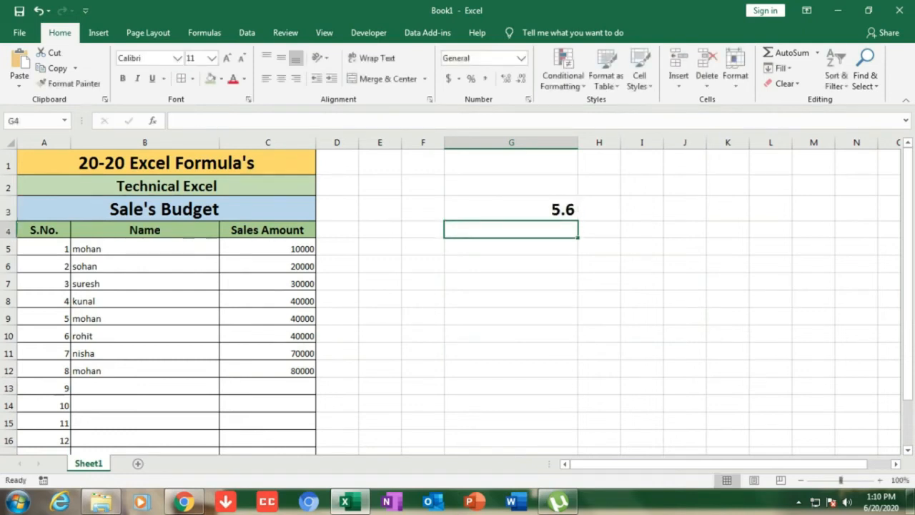
- Replace the formula in G3 with =ROUND(5.6,0) to round 5.6 to a whole number
click(512, 210)
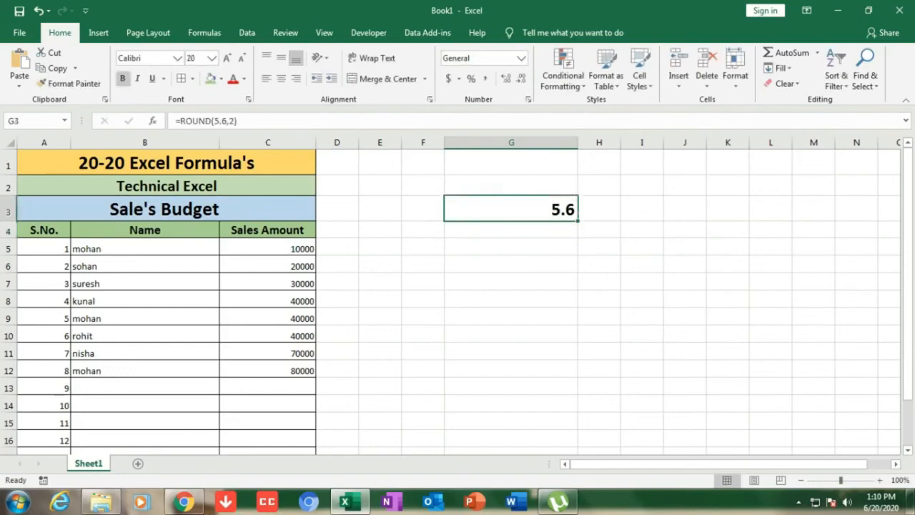
text(=)
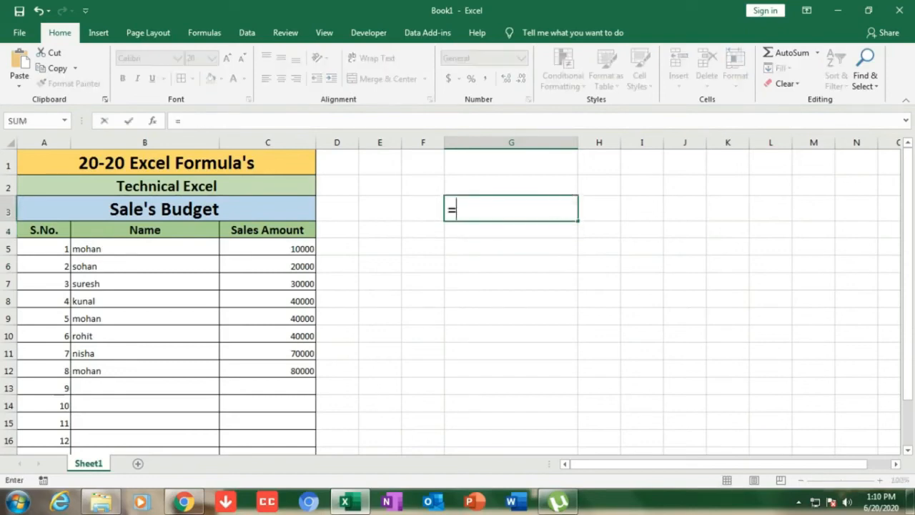
text(rooun)
key(BackSpace)
key(BackSpace)
key(BackSpace)
text(und)
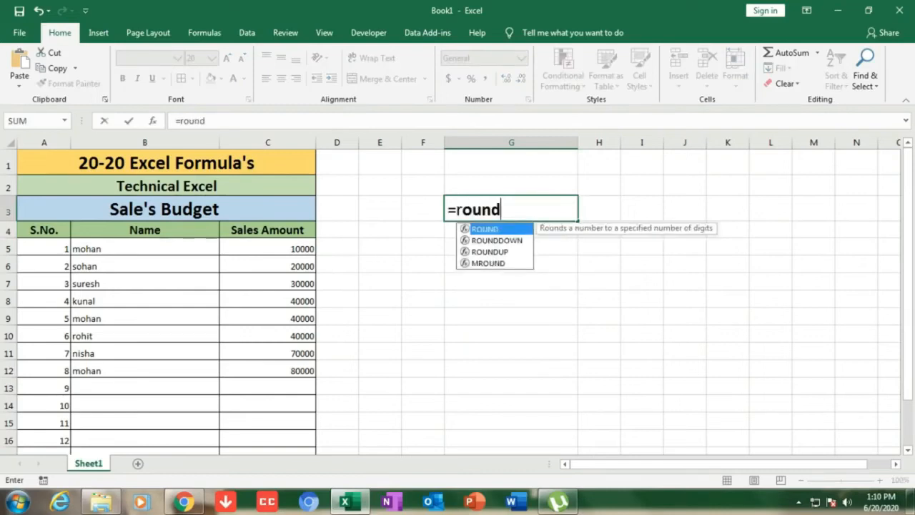
text((5.6)
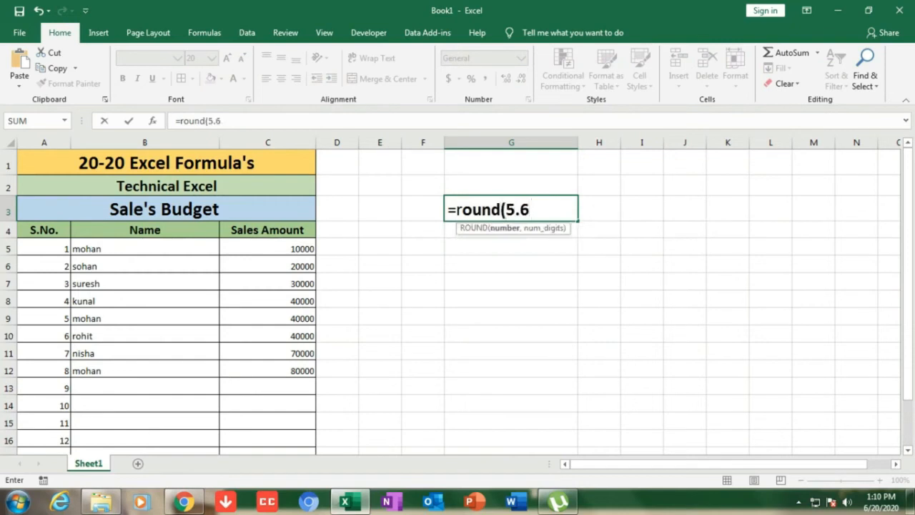
text(,0))
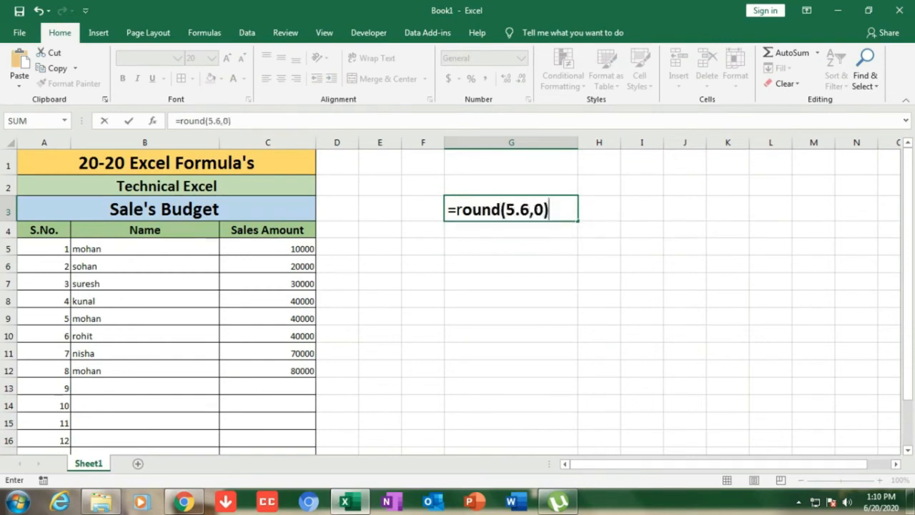
key(Return)
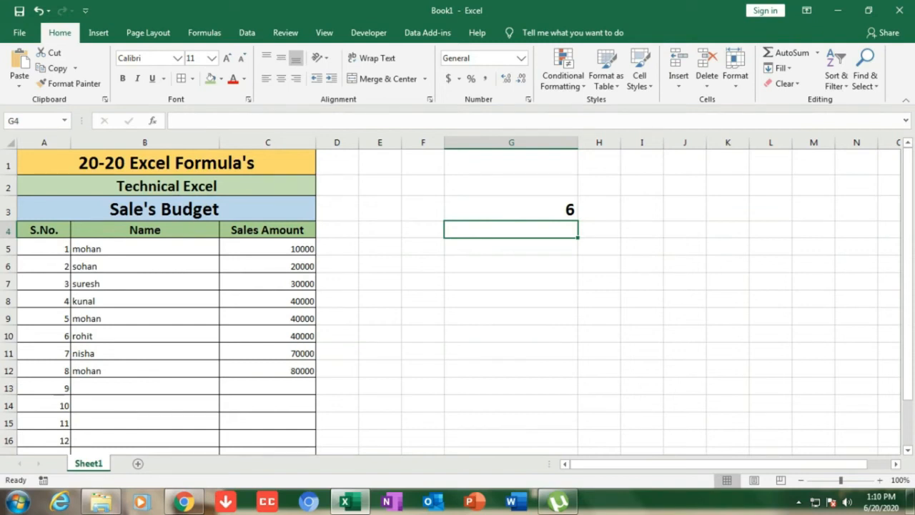
- Replace the formula in G3 with =ROUND(4.2,0) to round 4.2 to a whole number
click(511, 209)
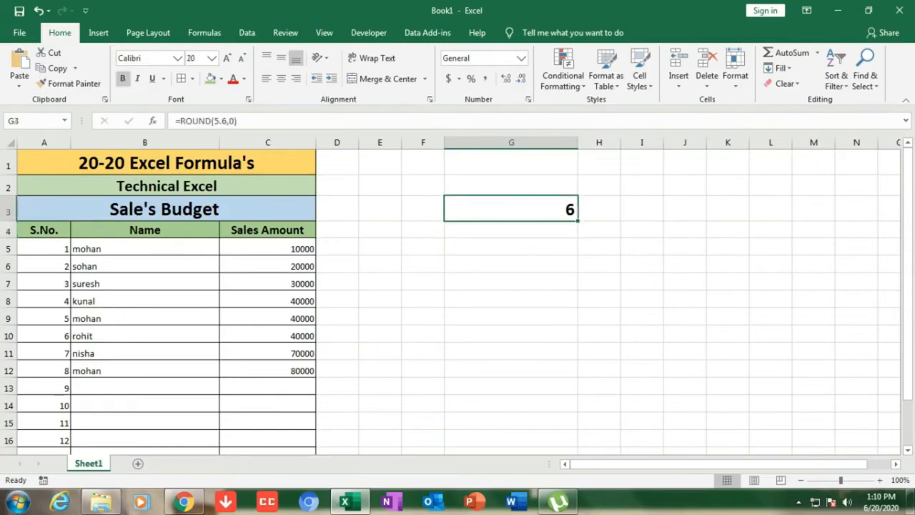
text(=)
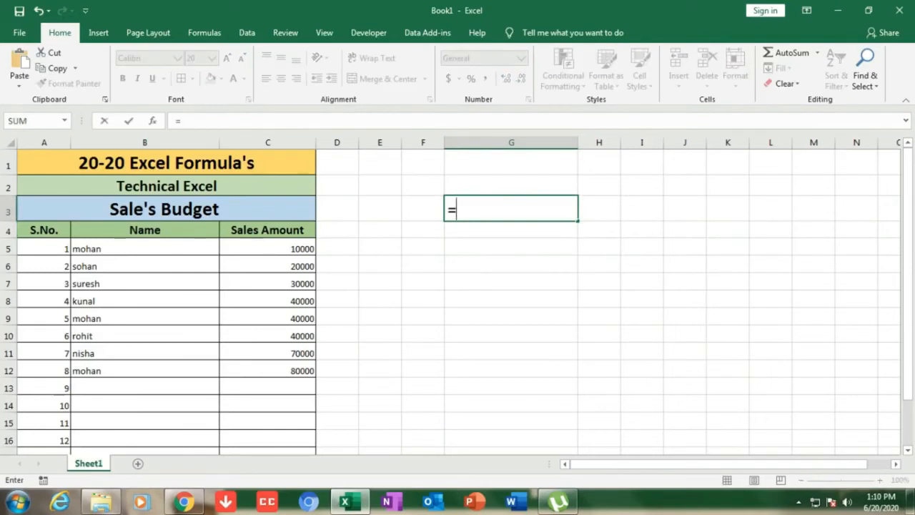
text(round)
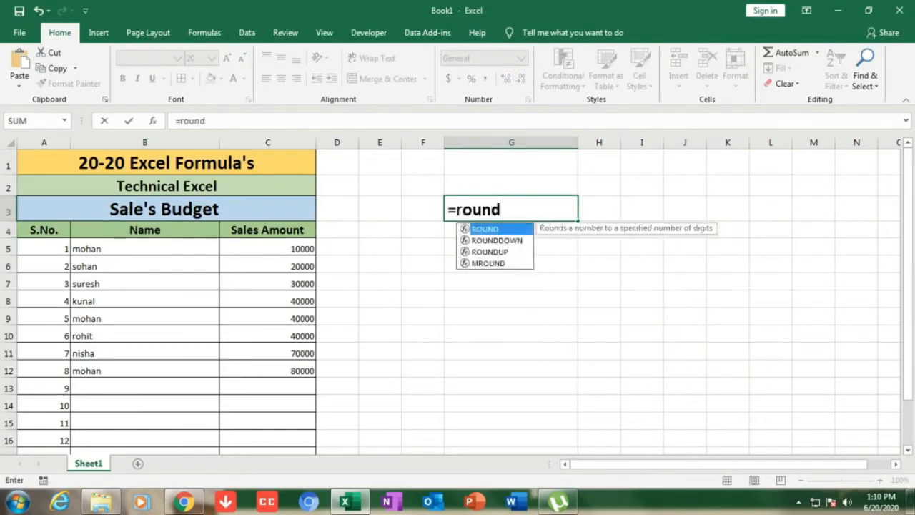
text(()
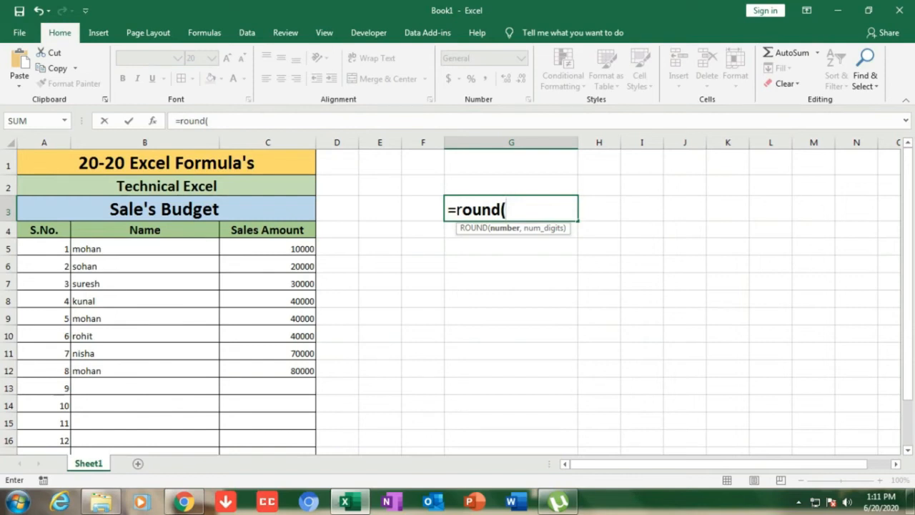
text(4.2,0)
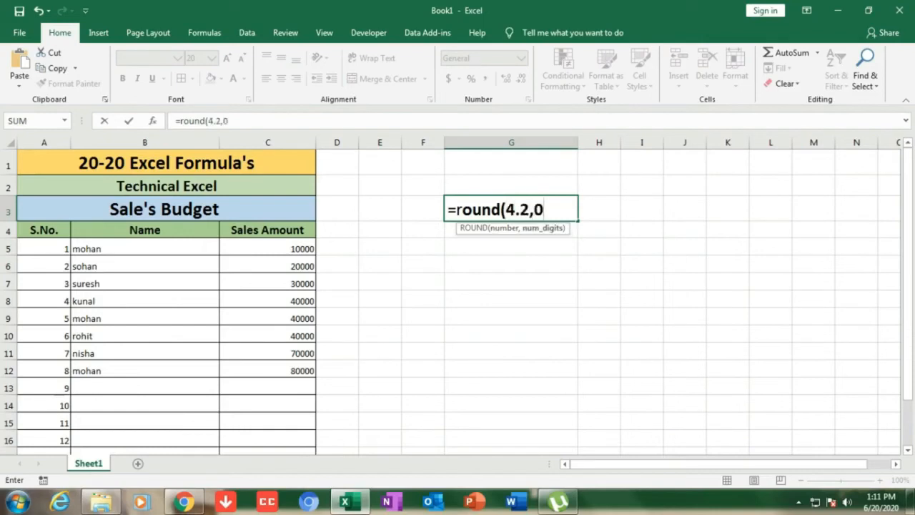
text())
key(Return)
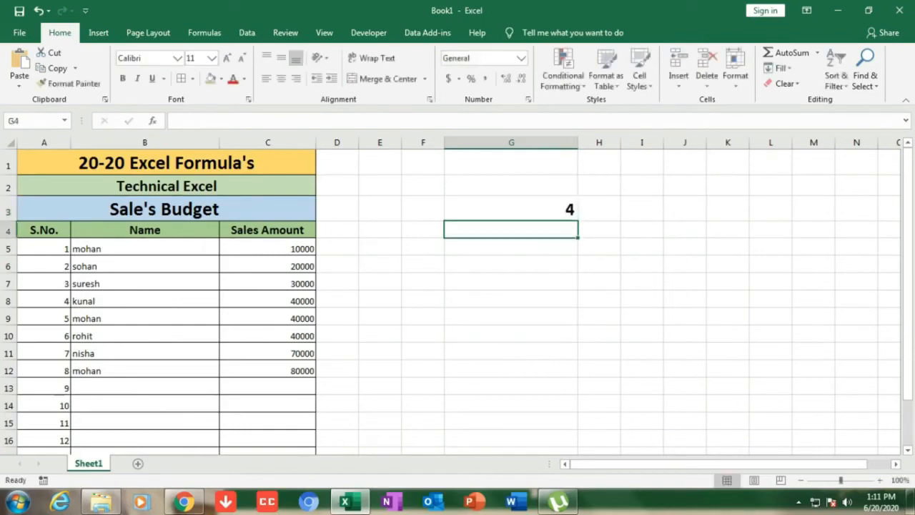
- Clear the ROUND formula from G3 and enter =ROUNDUP(20.3,0) to round 20.3 up to a whole number
click(511, 209)
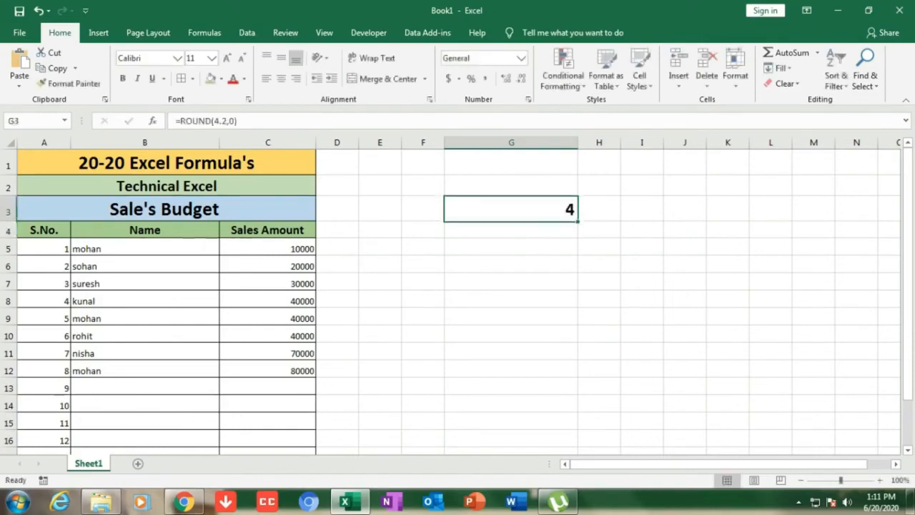
key(Delete)
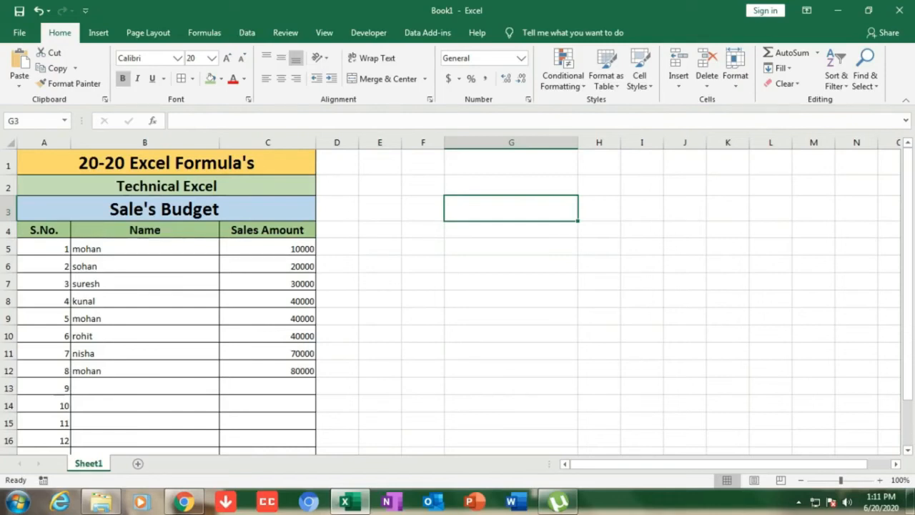
text(=roun)
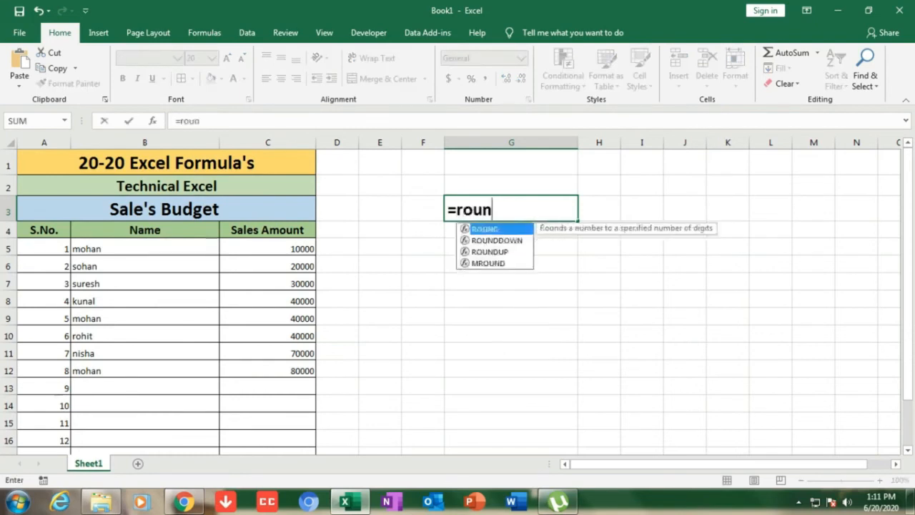
text(dup)
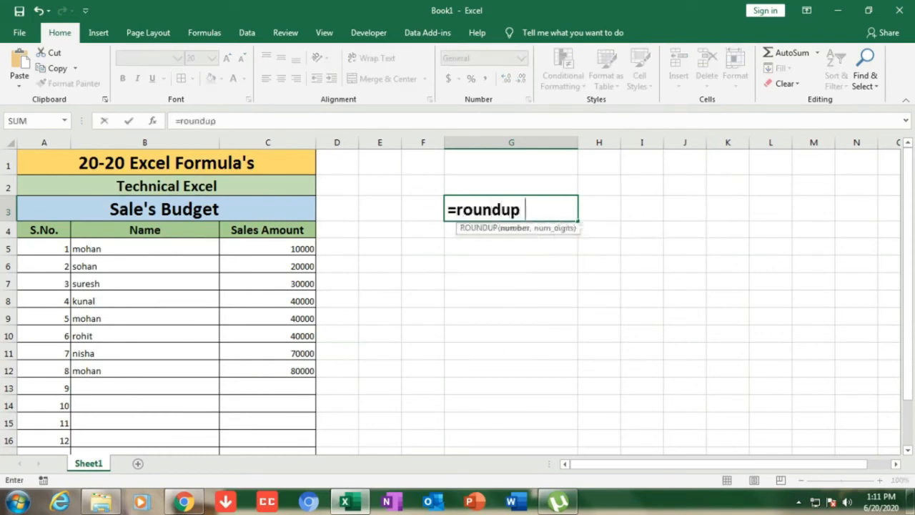
key(BackSpace)
text(()
text(20.3)
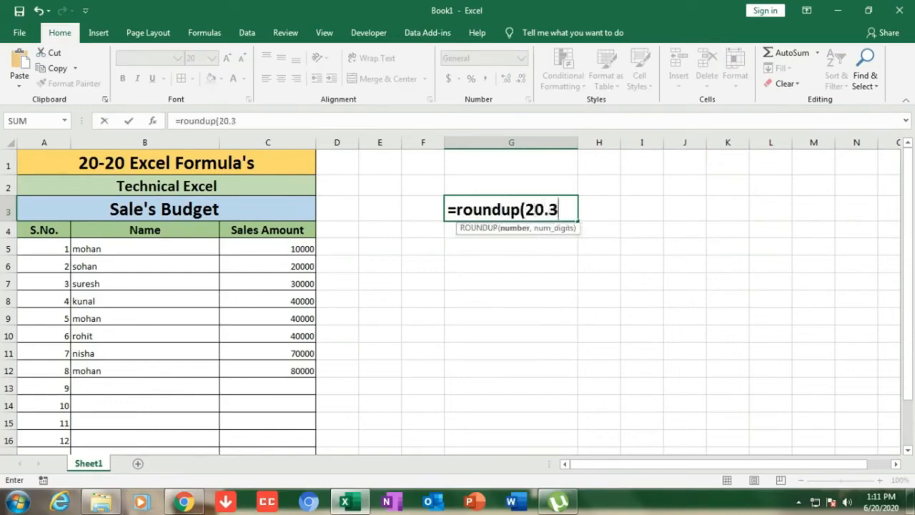
text(,0))
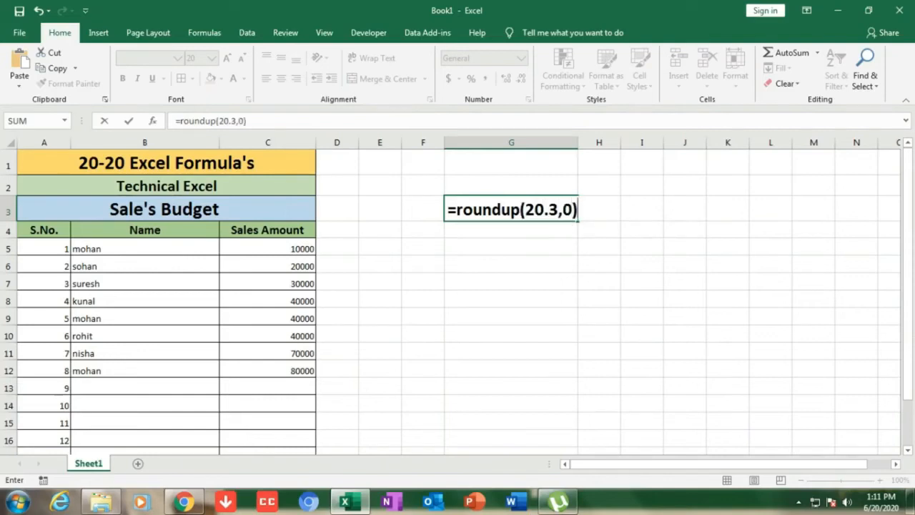
key(Return)
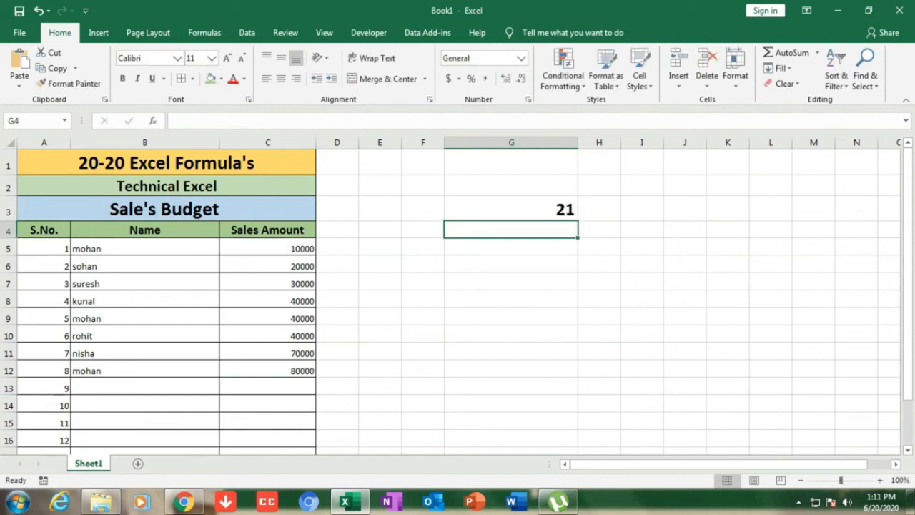
- Change the formula in G3 to =ROUNDDOWN(20.3,0) to round 20.3 down to a whole number
click(511, 209)
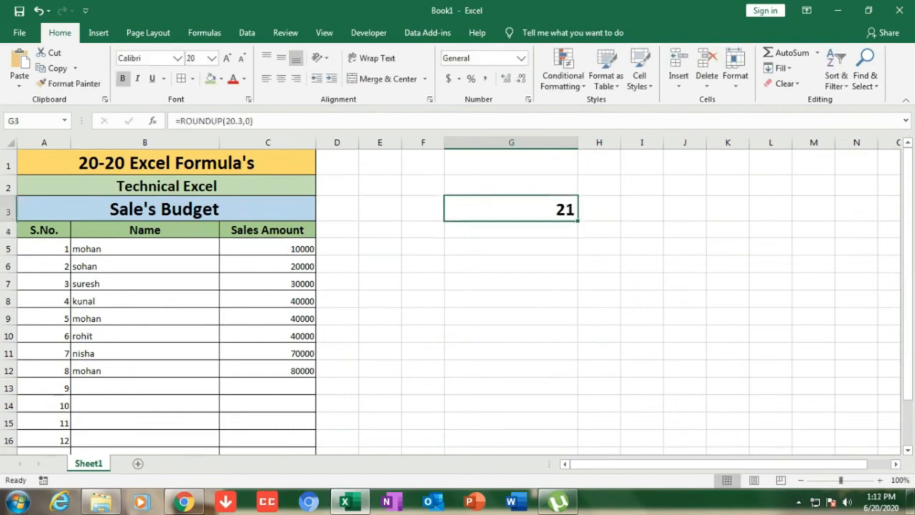
key(F2)
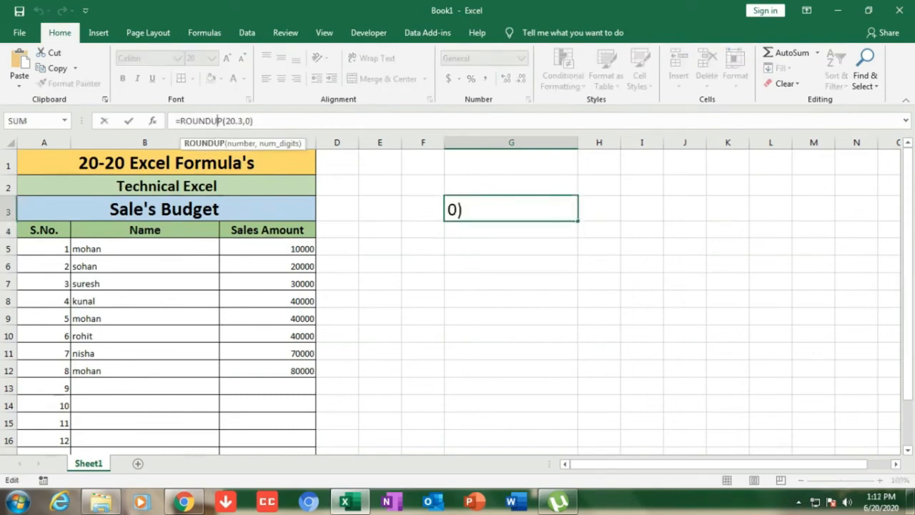
key(Delete)
key(BackSpace)
key(BackSpace)
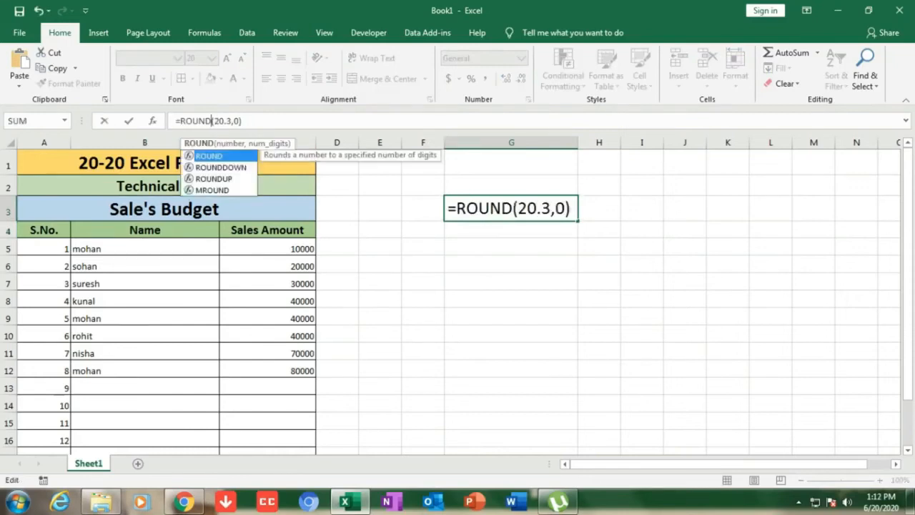
text(down)
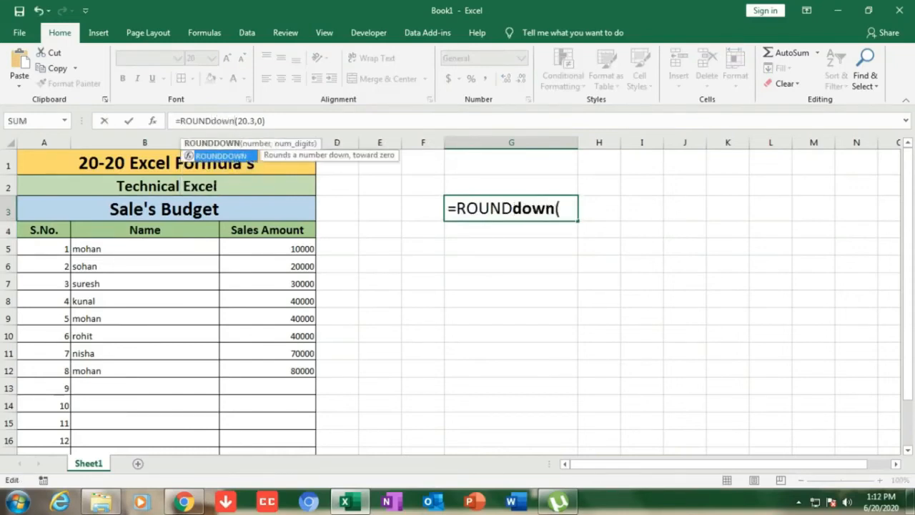
key(Return)
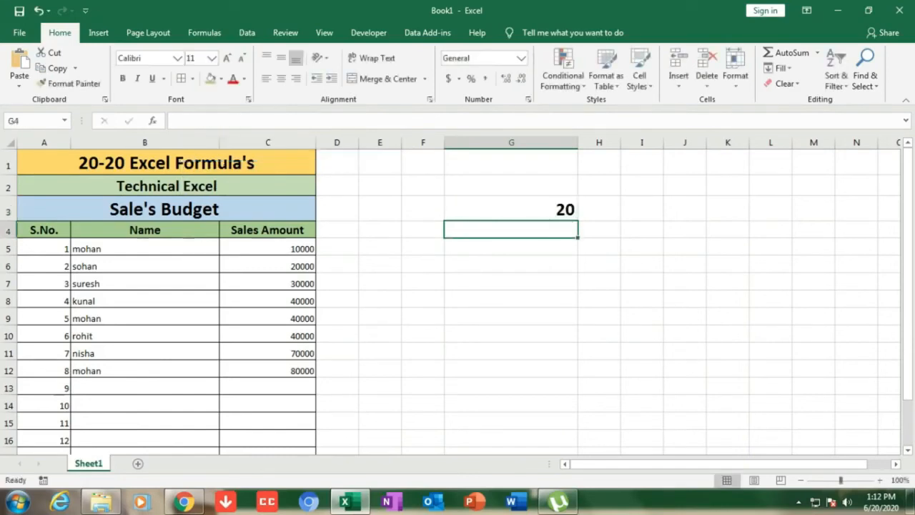
- Clear the ROUNDDOWN formula from G3 and enter =EVEN(C6) to round the second sales amount to an even number
click(512, 209)
key(Delete)
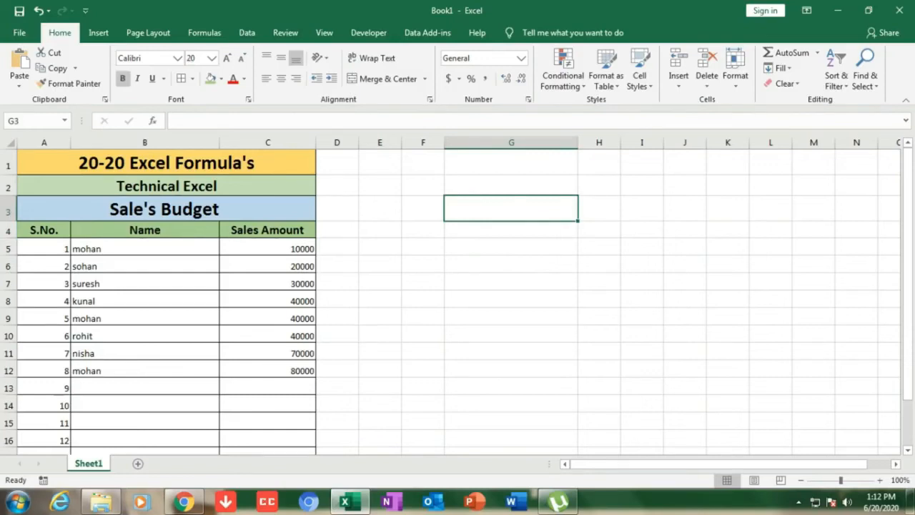
text(=)
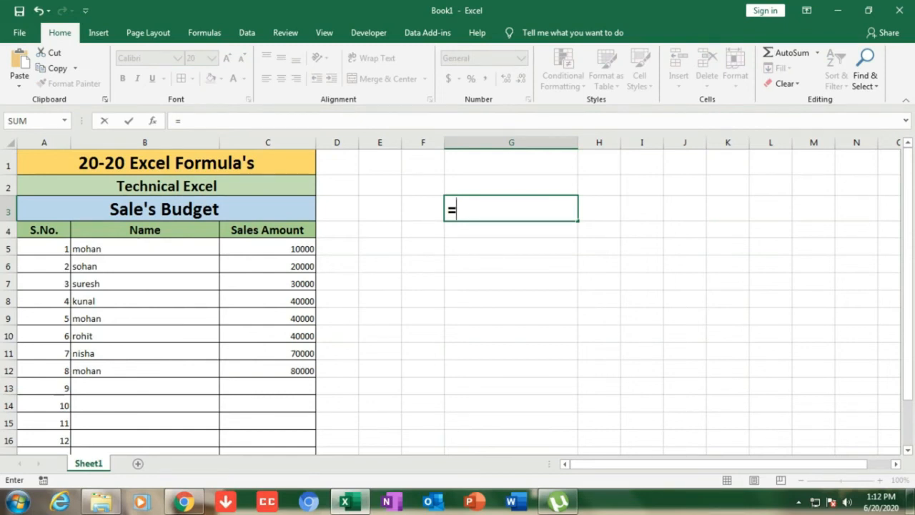
text(even)
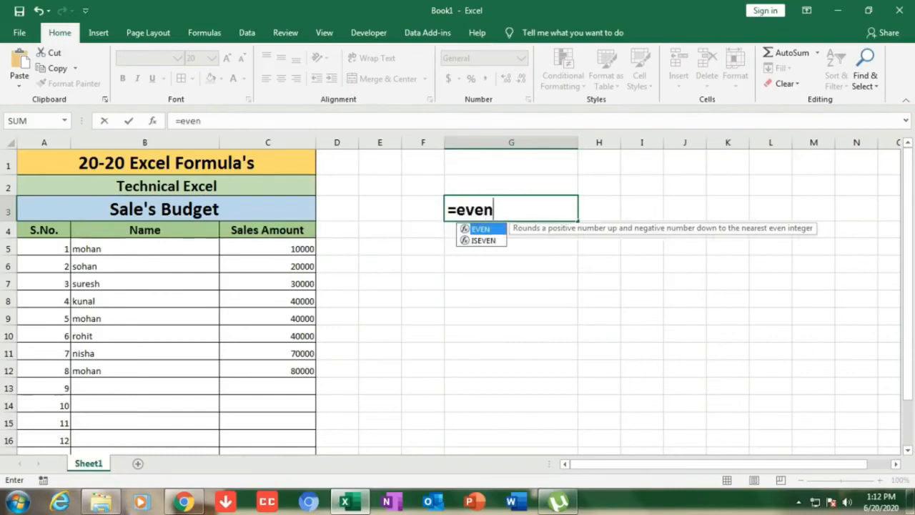
text(()
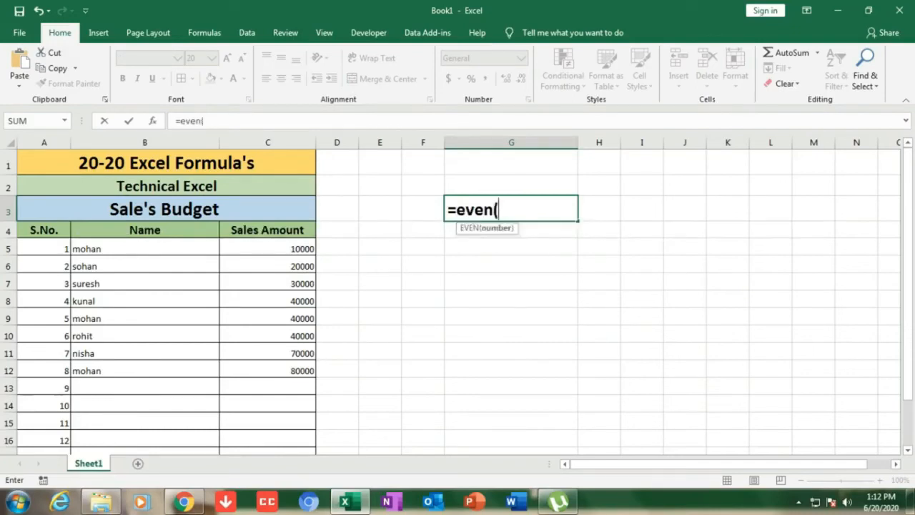
click(267, 266)
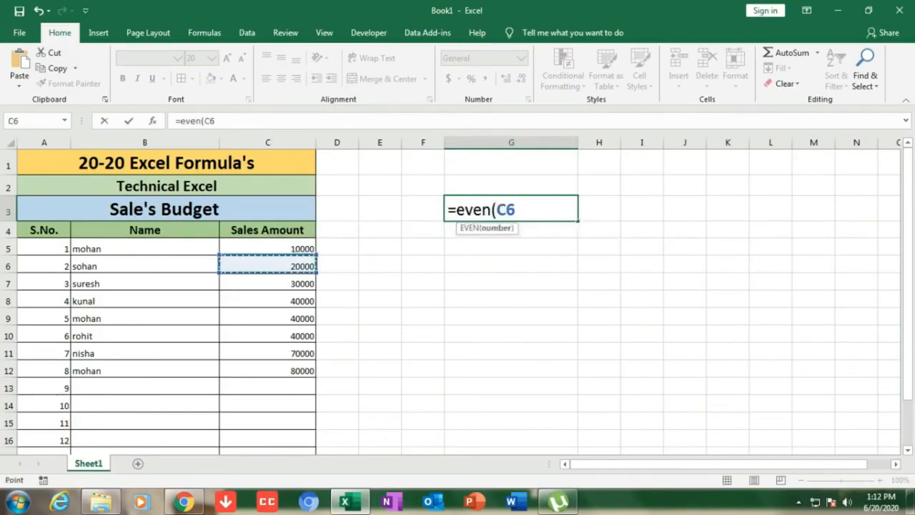
text())
key(Return)
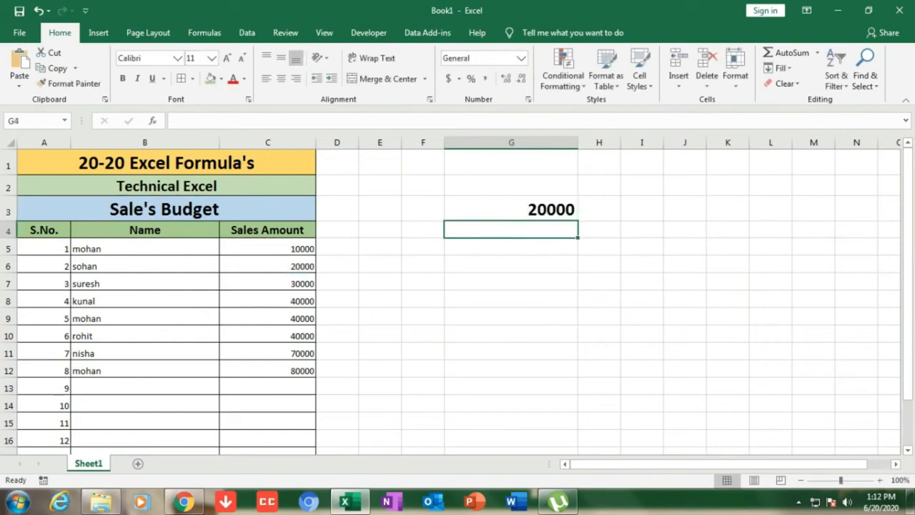
- Replace the formula in G3 with =EVEN(5) to round 5 up to the nearest even number
click(512, 209)
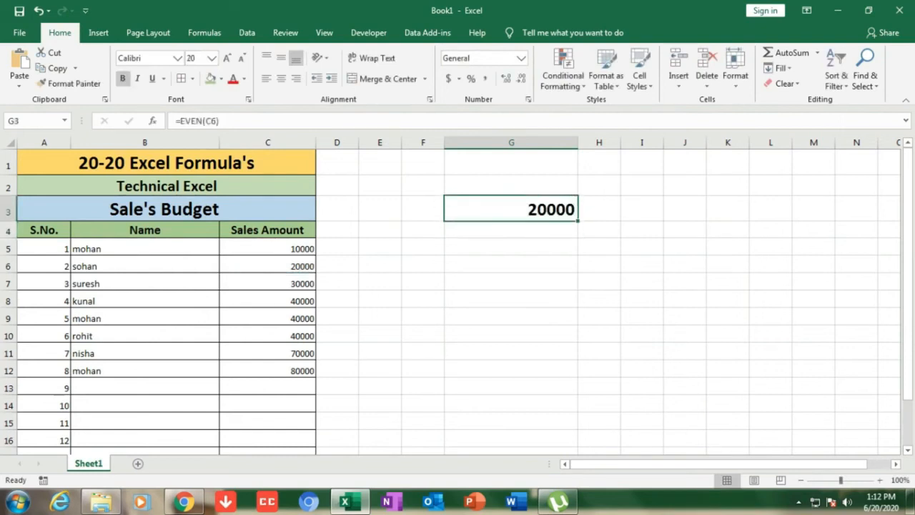
text(=e)
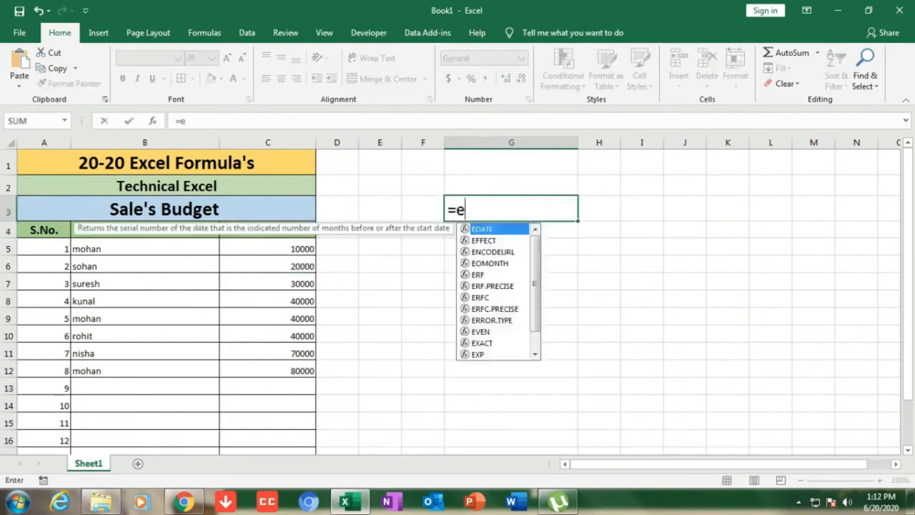
text(ven()
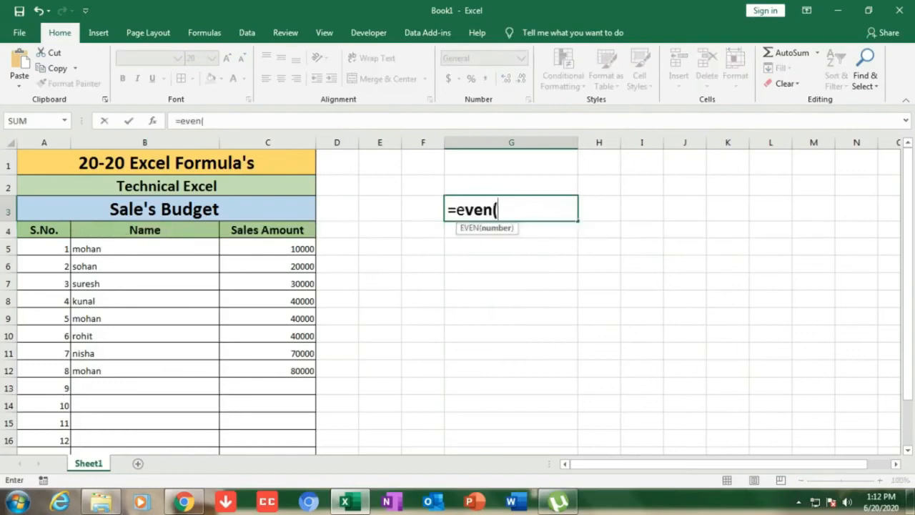
text(5))
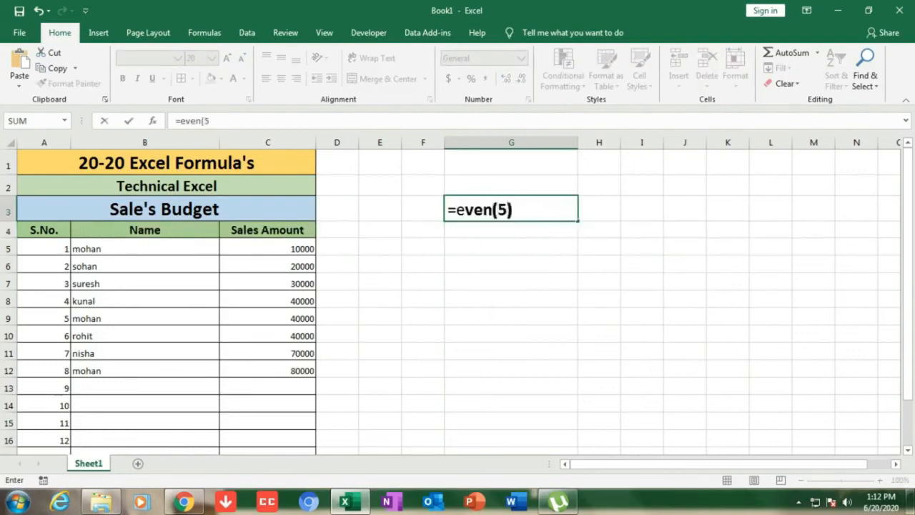
key(Return)
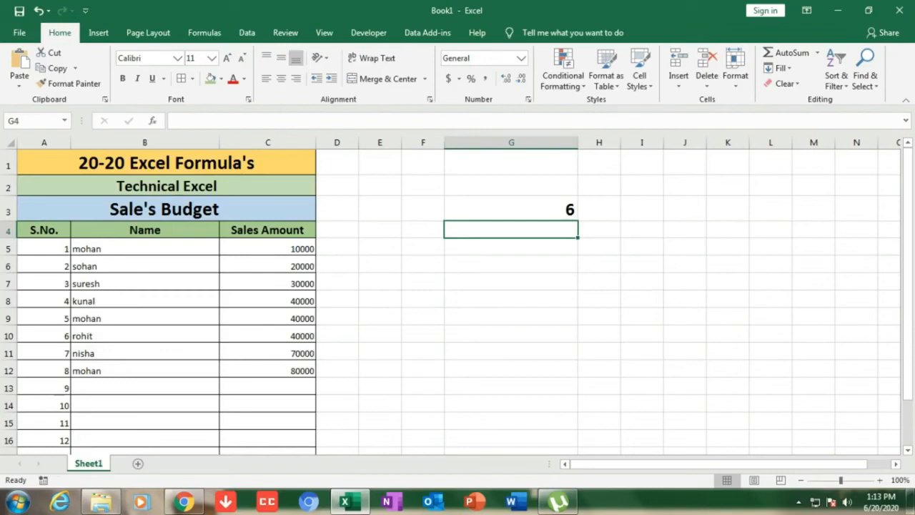
- Replace the EVEN formula in G3 with =ODD(5) to round 5 to the nearest odd number
click(512, 209)
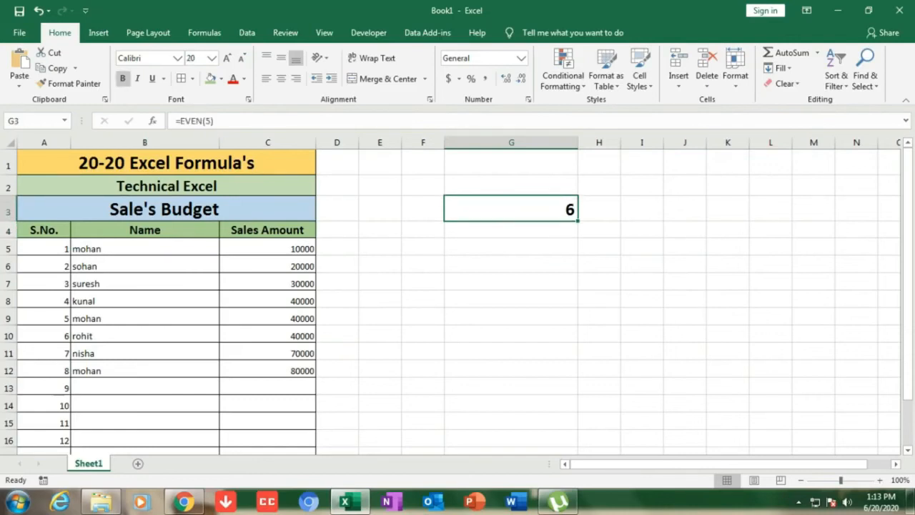
text(=odd)
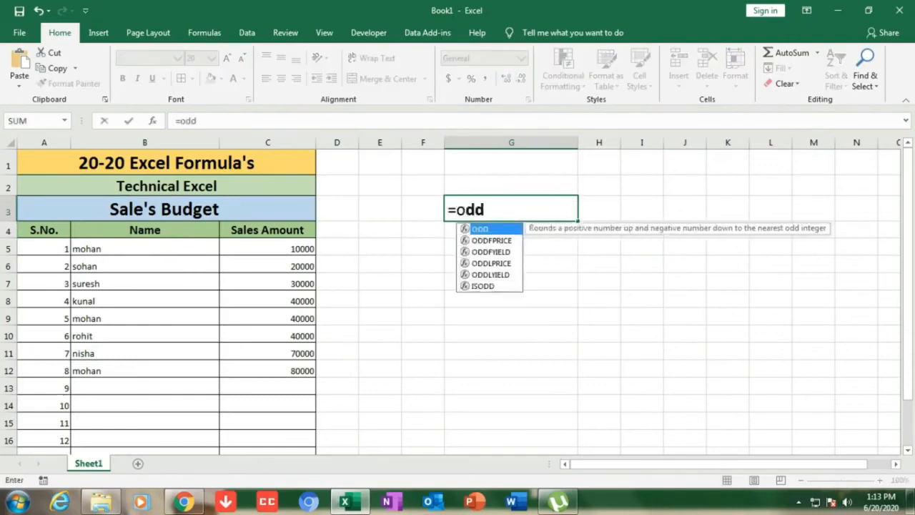
text((5))
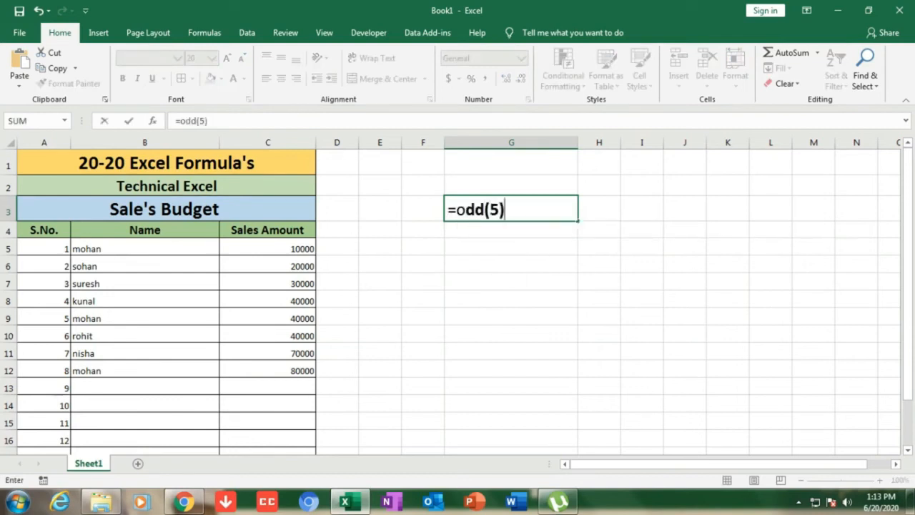
key(Return)
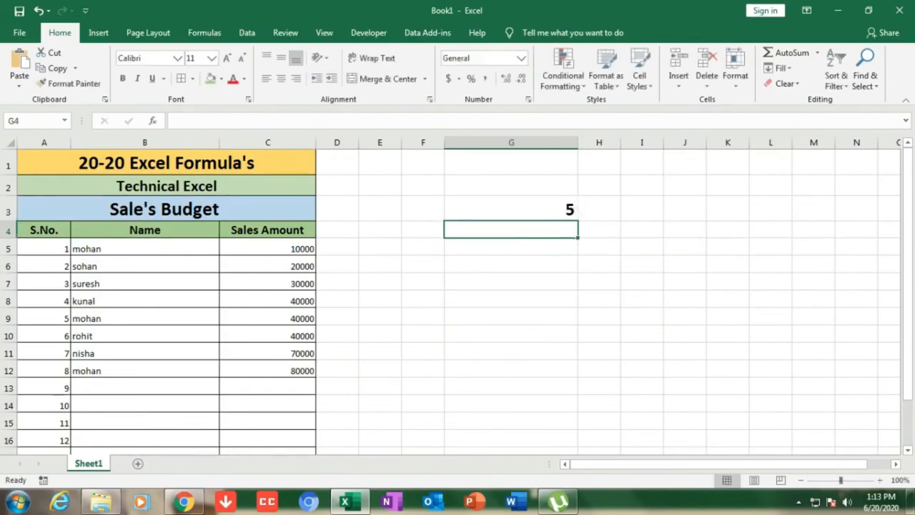
- Replace the formula in G3 with =ODD(6) to round 6 up to the nearest odd number
click(511, 209)
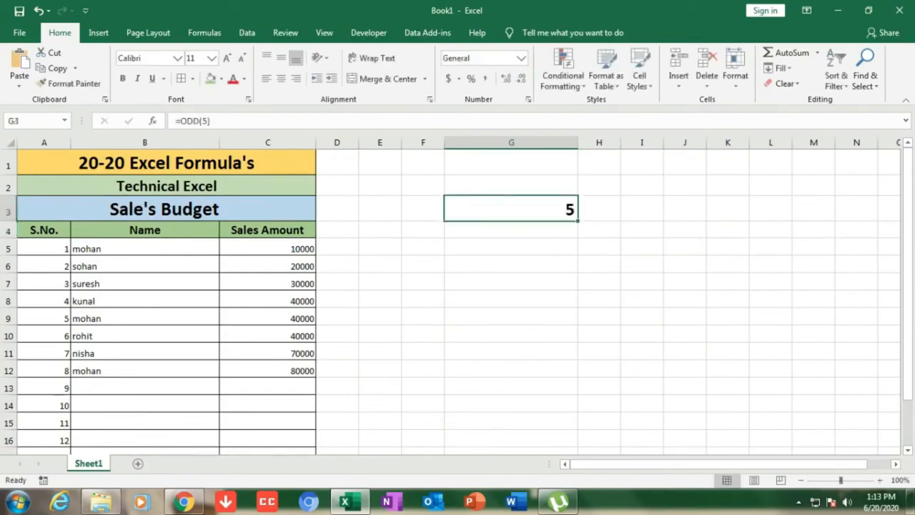
text(=)
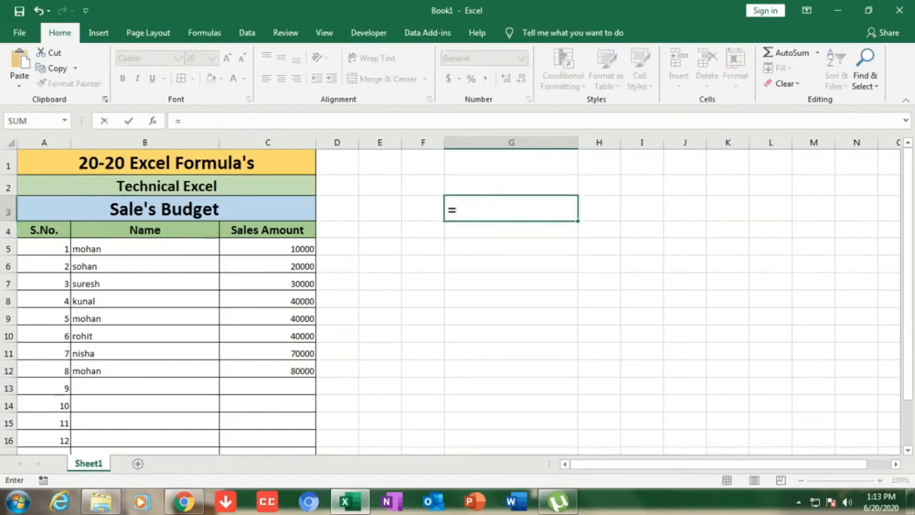
text(odd()
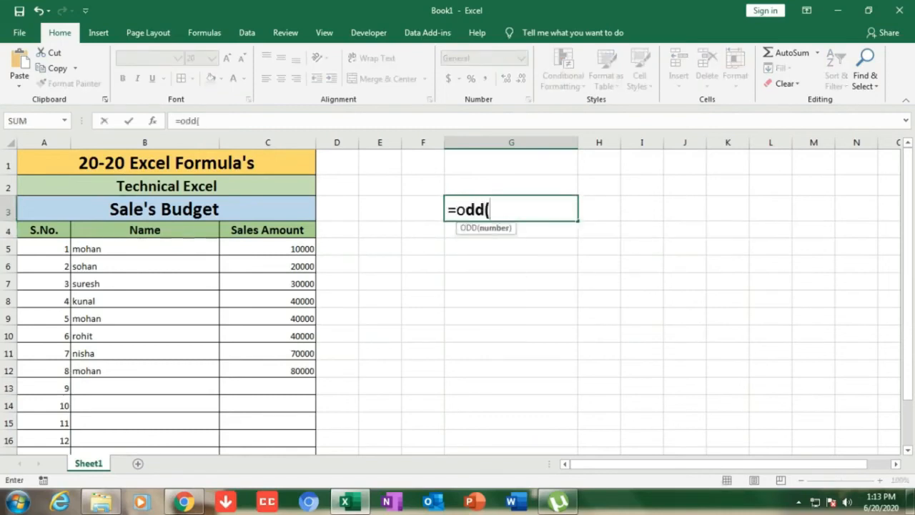
text(6))
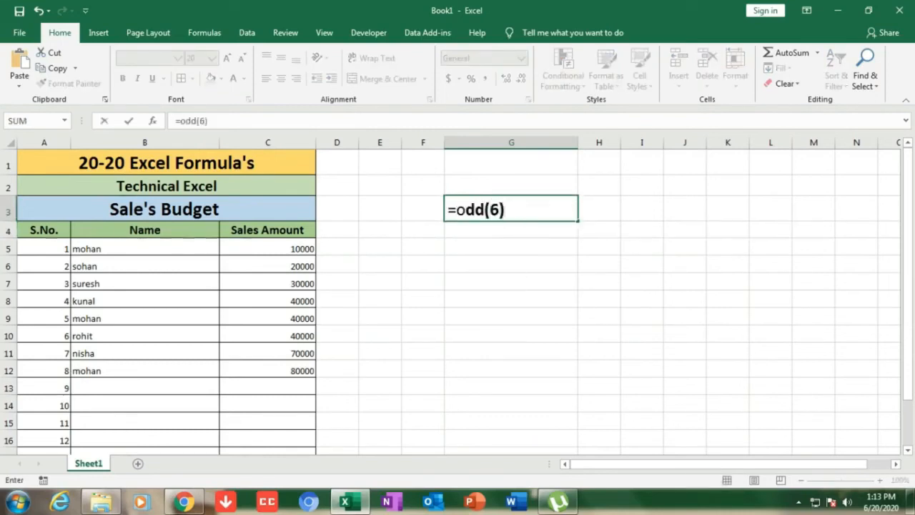
key(Return)
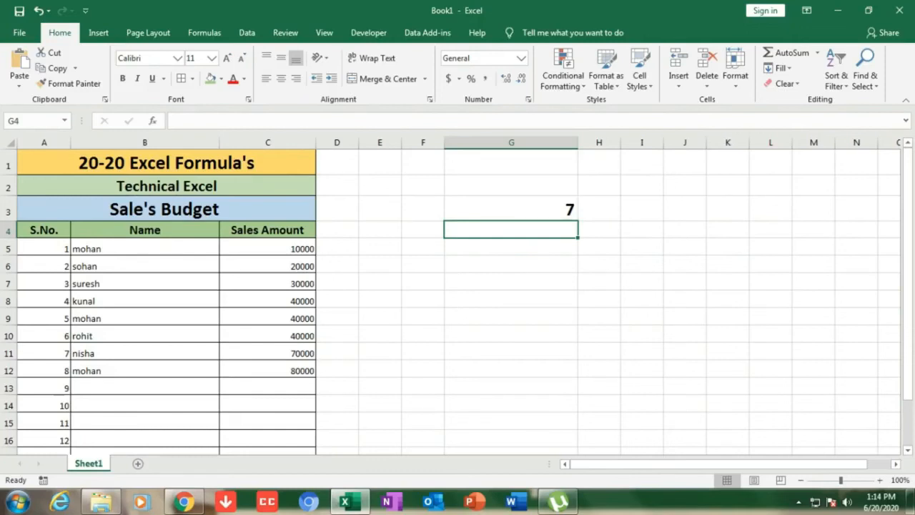
click(511, 209)
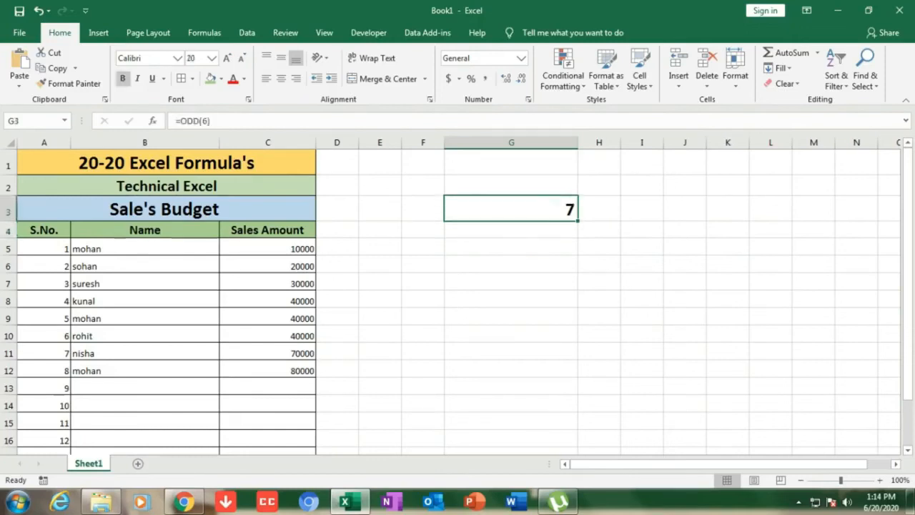
text(=cou)
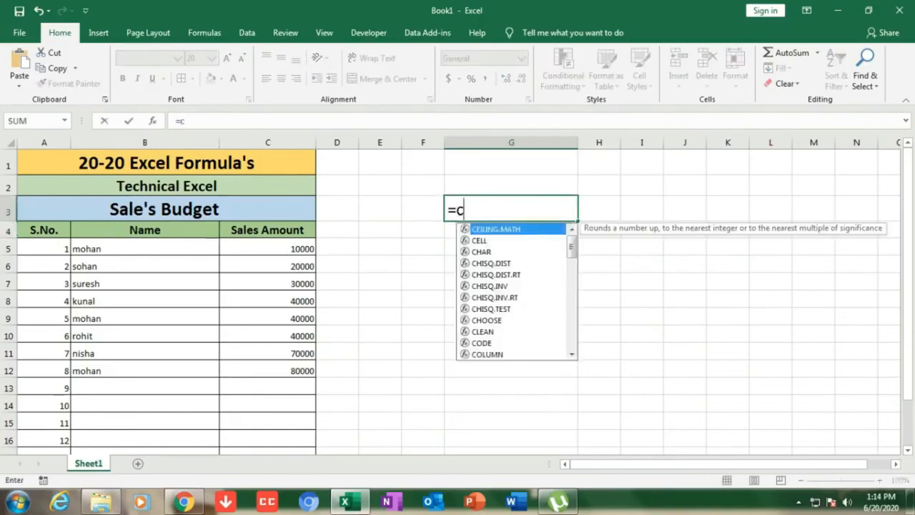
key(BackSpace)
key(BackSpace)
key(BackSpace)
key(BackSpace)
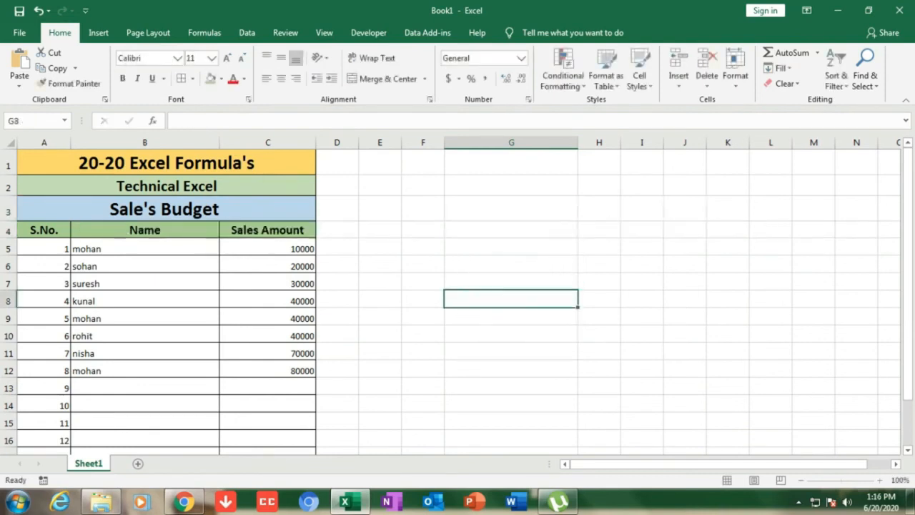
- Try to enter =COUNTIF(C5:C12,>=40000 in G3 to count the sales amounts of at least 40000
click(511, 209)
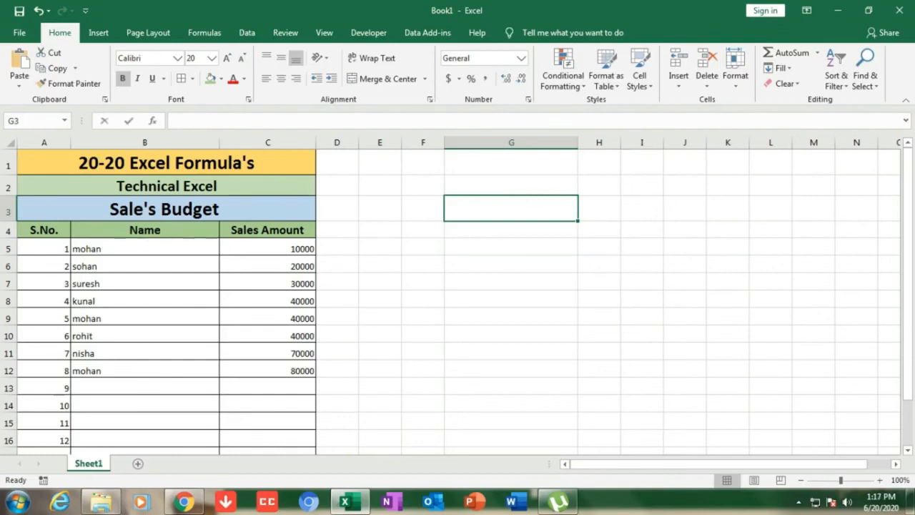
text(=co)
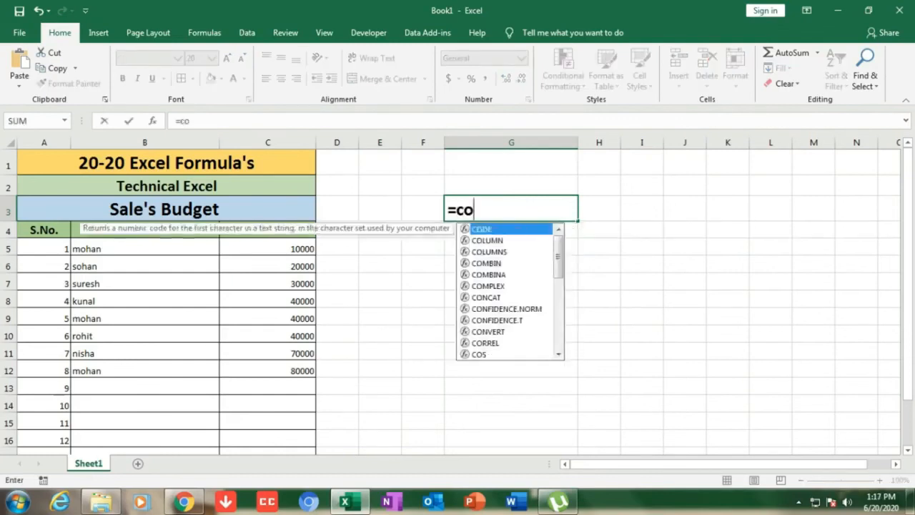
text(nti)
key(BackSpace)
key(BackSpace)
key(BackSpace)
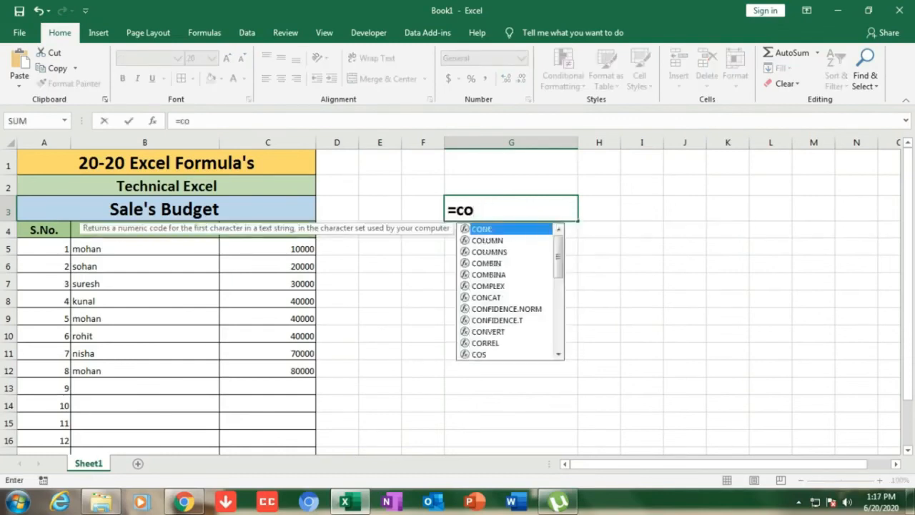
text(untif()
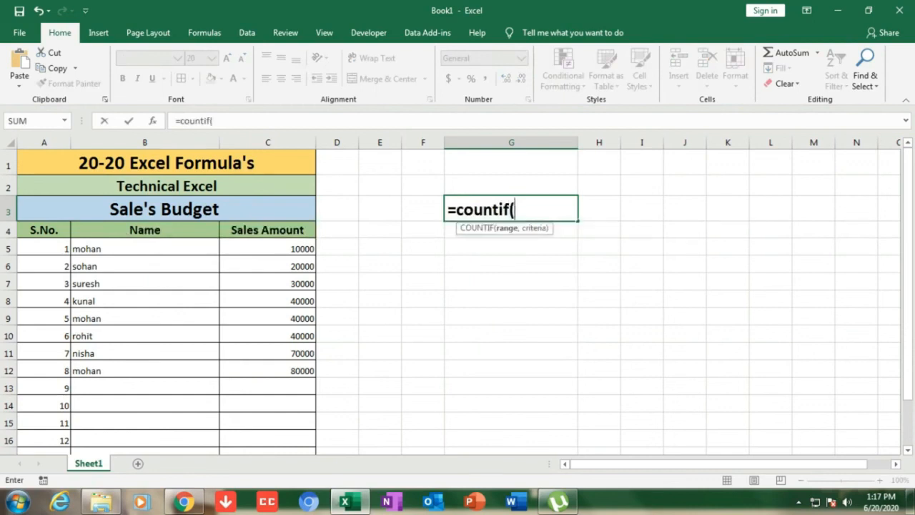
drag(268, 248, 272, 370)
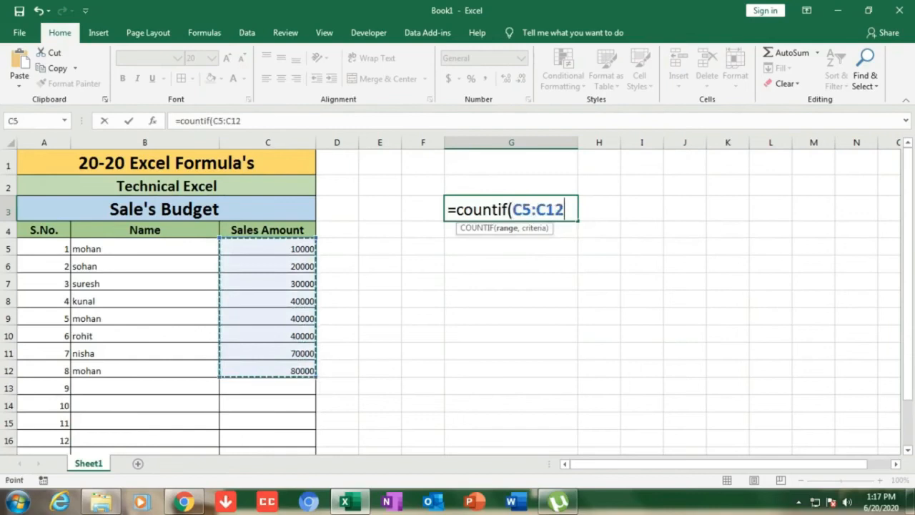
text(,)
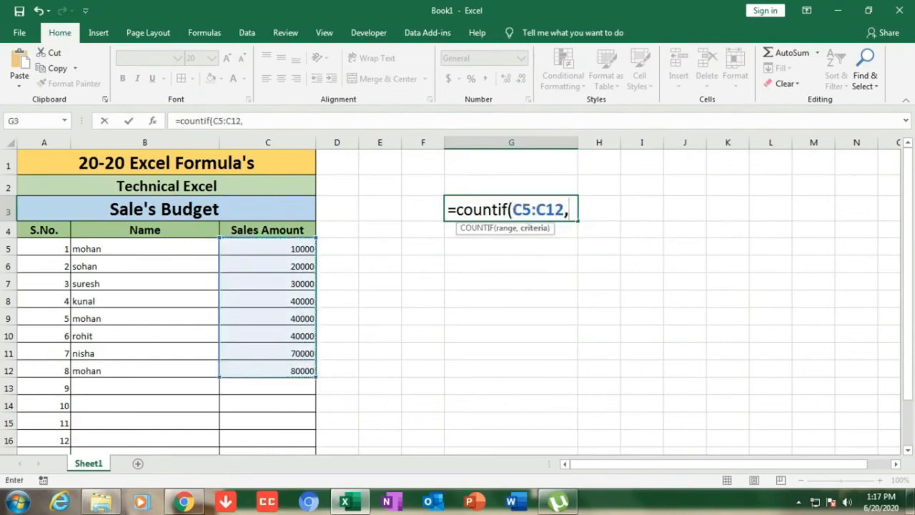
text(>=40000)
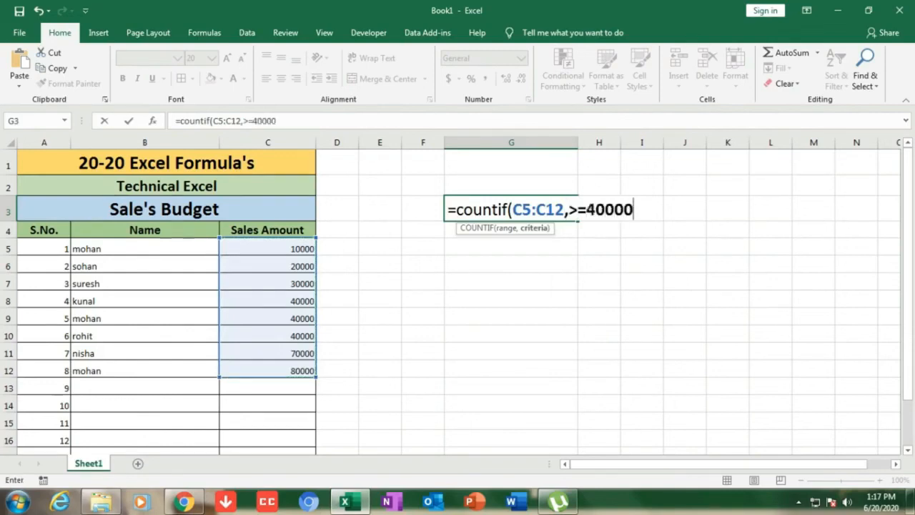
key(Return)
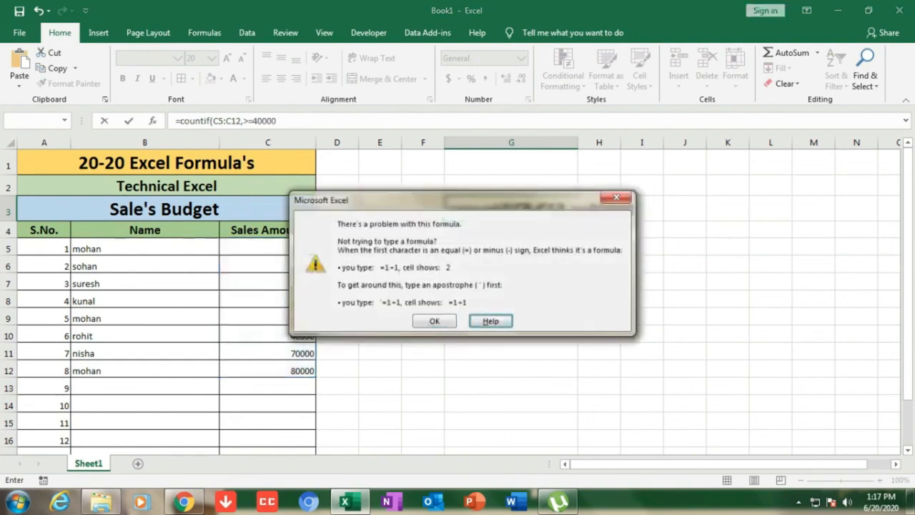
click(617, 197)
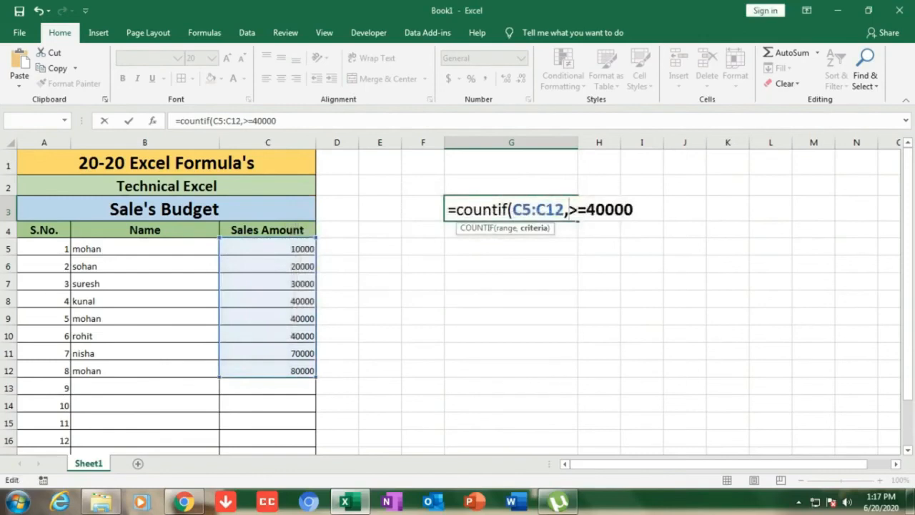
- Correct the formula in G3 to =COUNTIF(C5:C12,">=40000") by putting the criterion in double quotes and closing the parenthesis
text(")
key(Right)
key(Right)
key(Right)
key(Right)
key(Right)
key(Right)
key(Right)
text(")
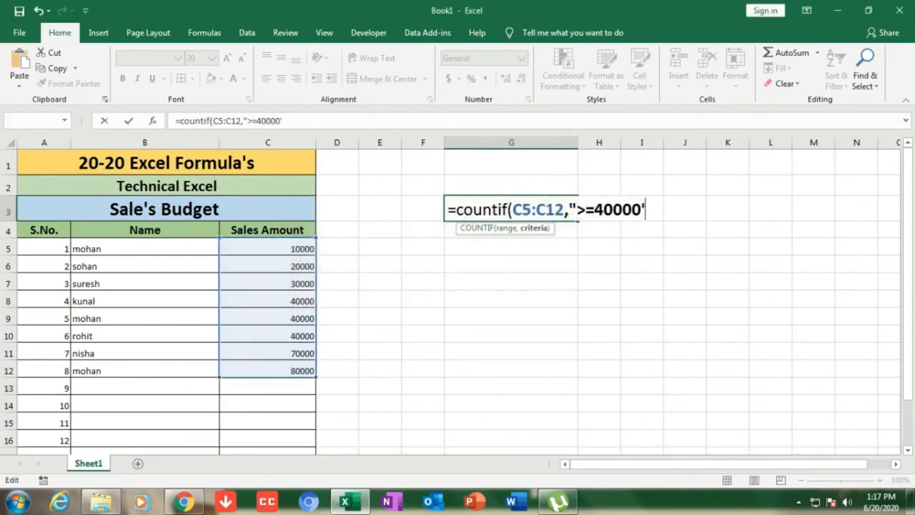
key(BackSpace)
text("))
key(Return)
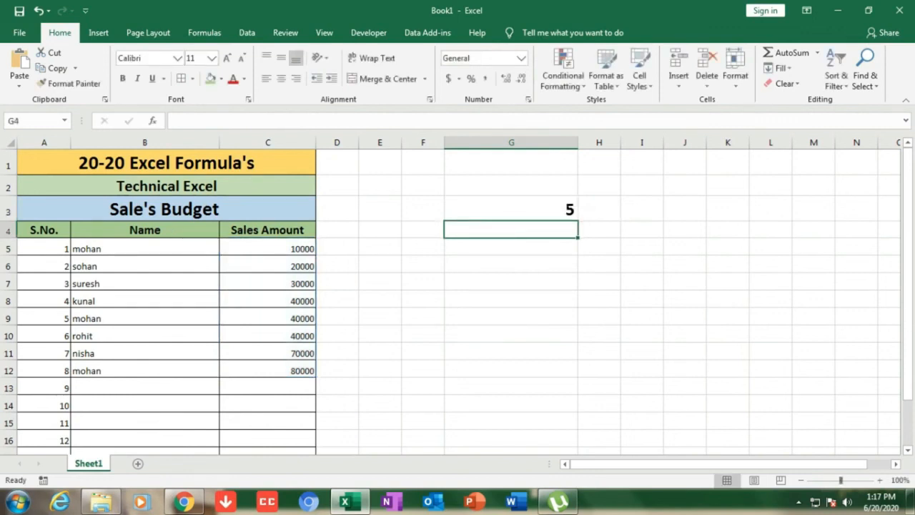
- Examine the sales amounts from C8 to C12 to check which entries are at least 40000
click(267, 301)
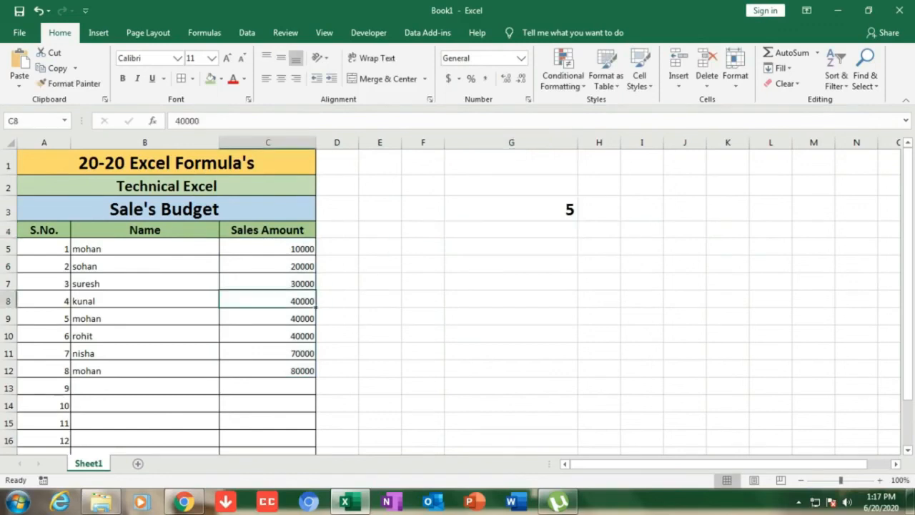
key(Down)
key(Down)
key(Down)
key(Down)
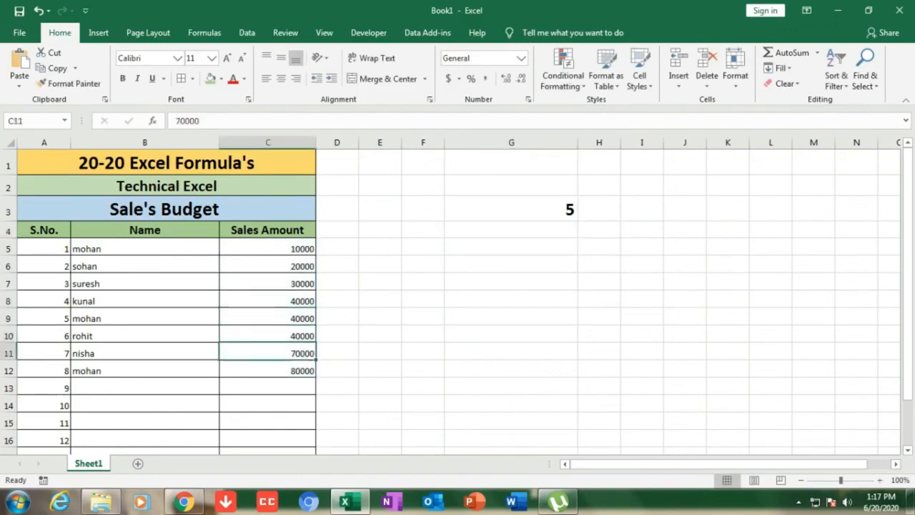
key(shift+Up)
key(shift+Up)
key(shift+Up)
key(shift+Up)
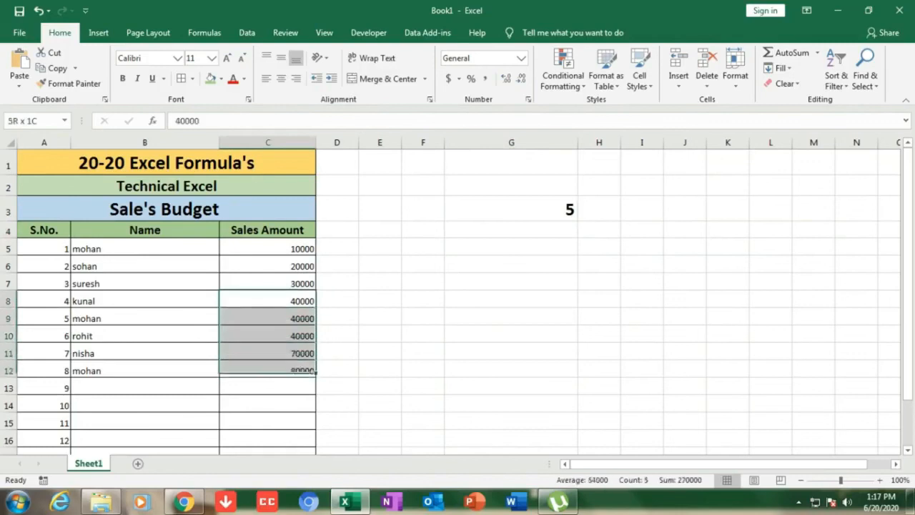
drag(267, 301, 268, 388)
- Change the COUNTIF criterion in G3 to ">40000" to count only the sales amounts above 40000
click(511, 209)
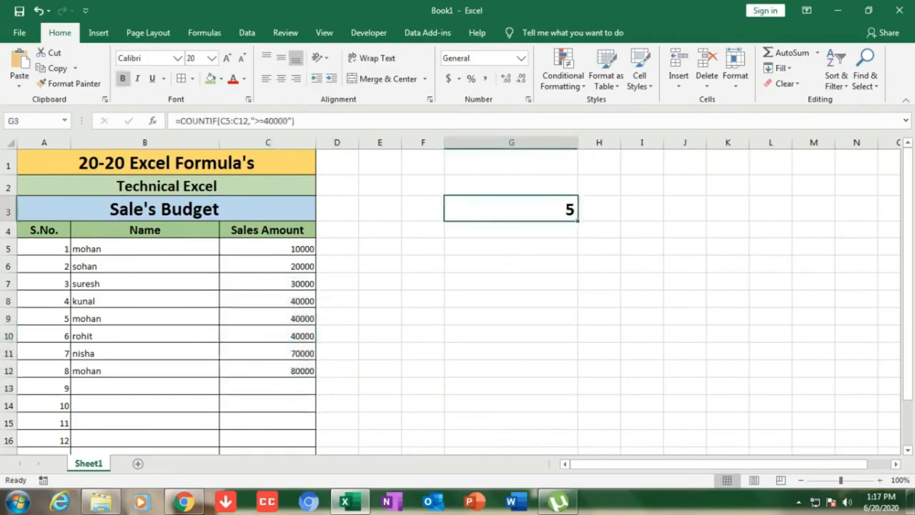
click(265, 121)
key(Delete)
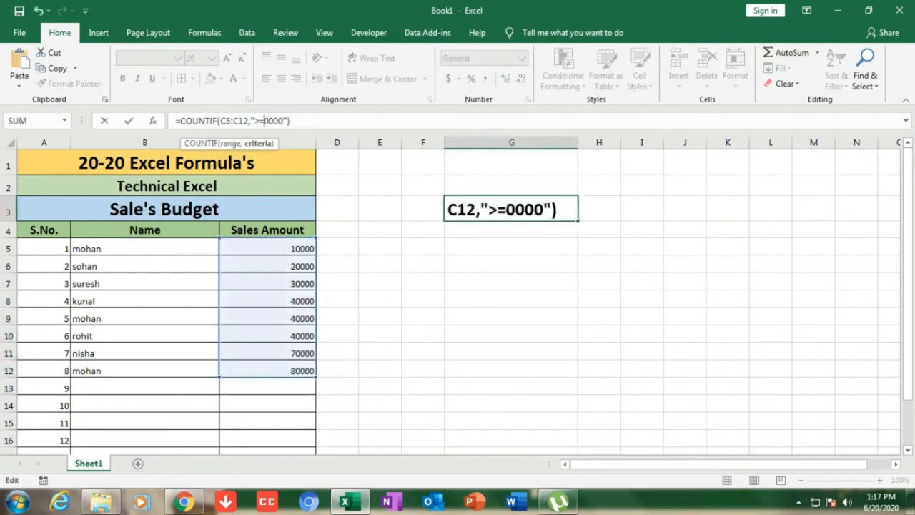
key(BackSpace)
text(4)
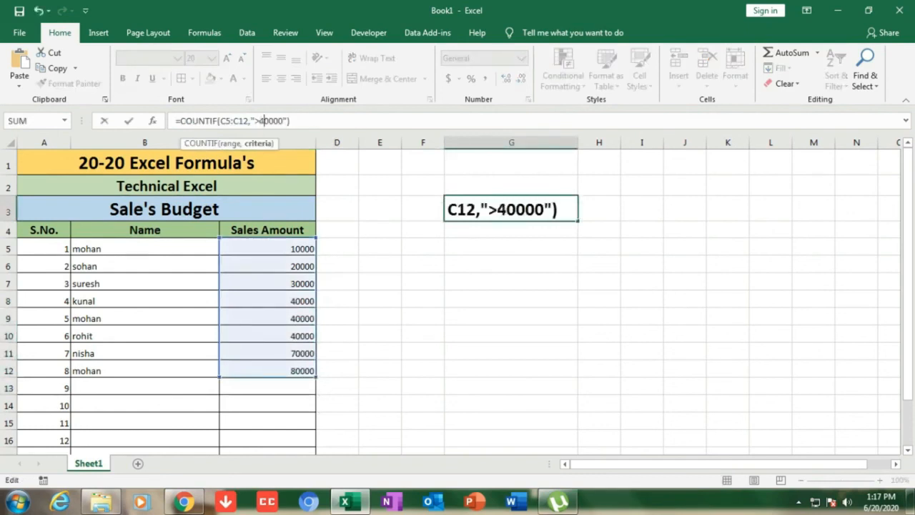
key(Return)
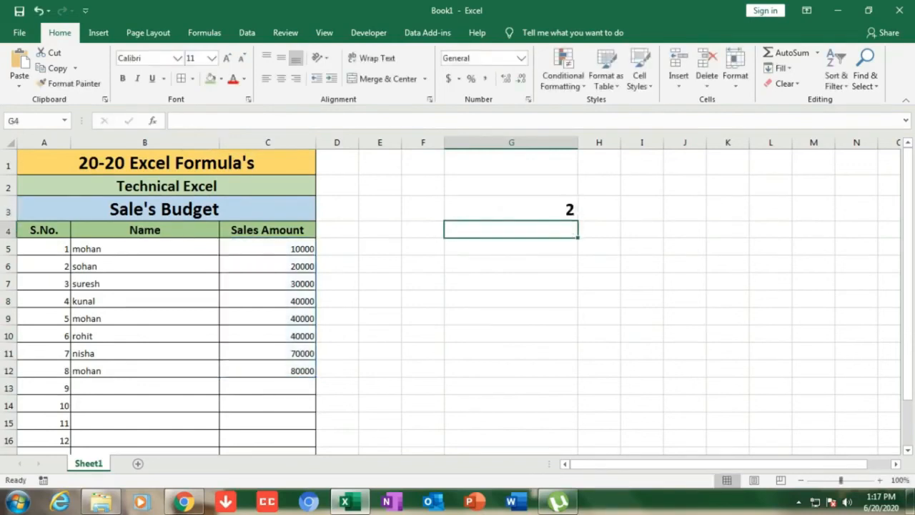
- Clear the COUNTIF formula from G3 and enter =UPPER(B5) to convert the first name to uppercase letters
click(511, 209)
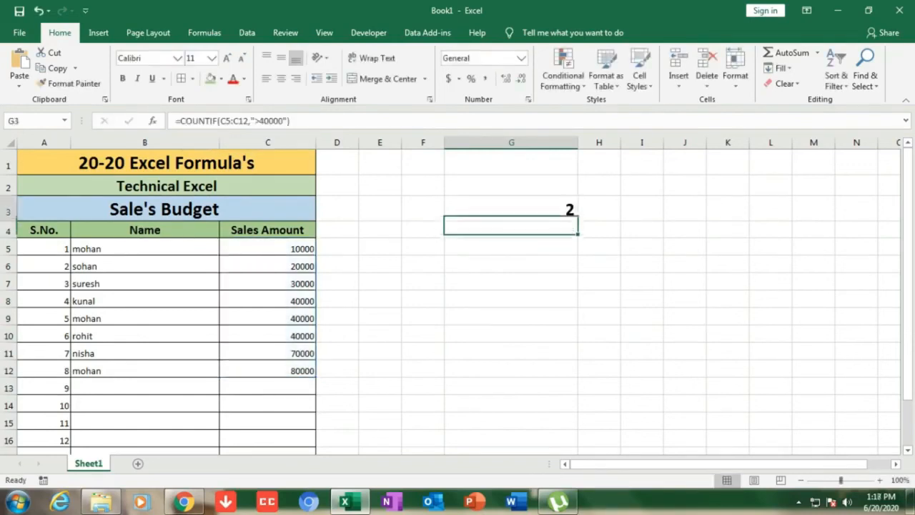
key(Delete)
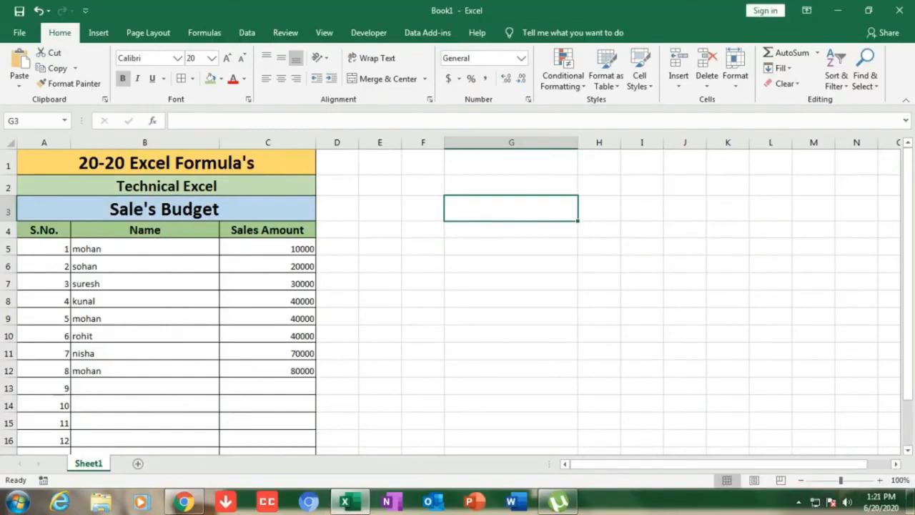
text(=)
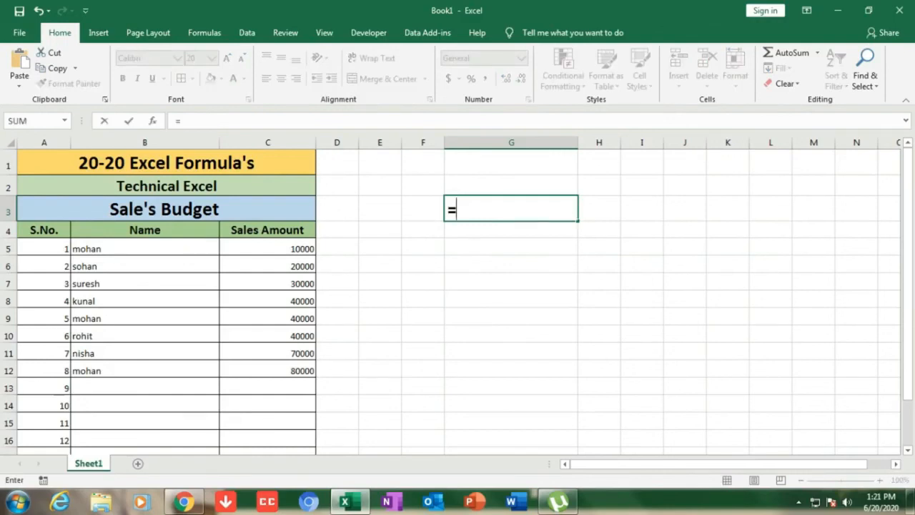
text(upp)
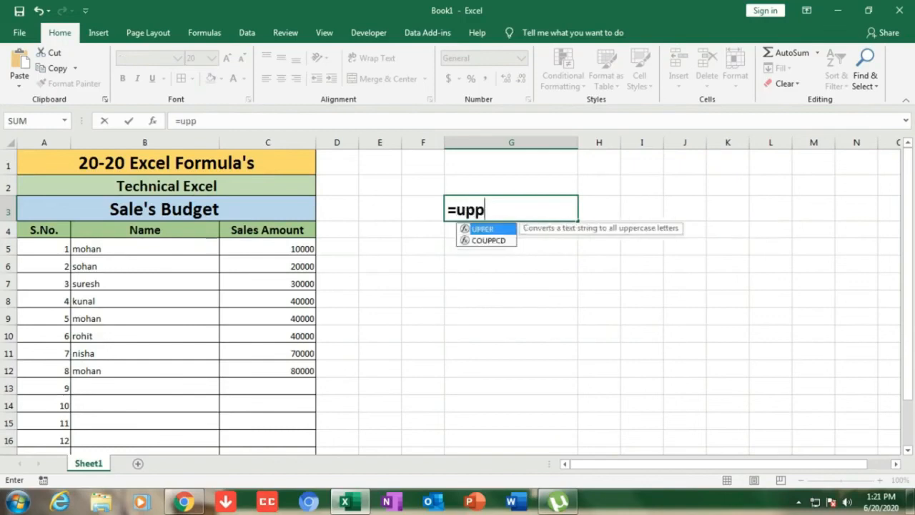
text(er()
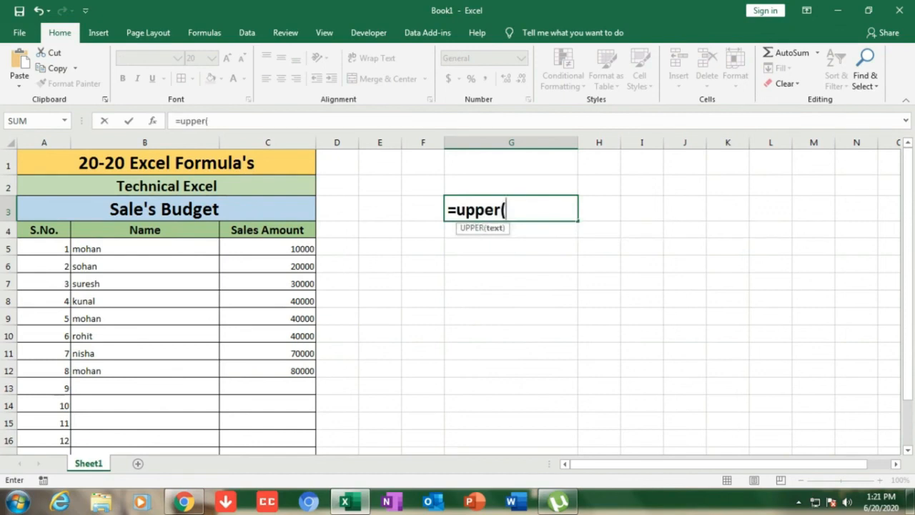
click(214, 246)
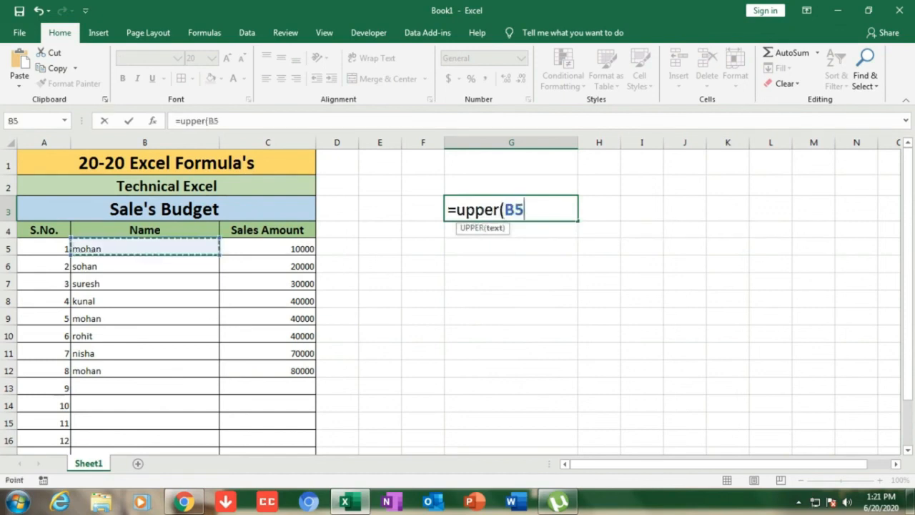
text())
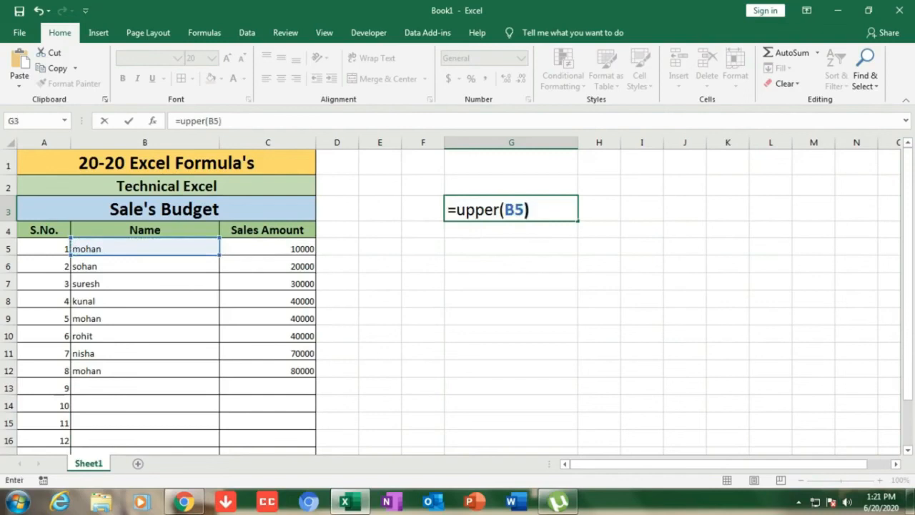
key(Return)
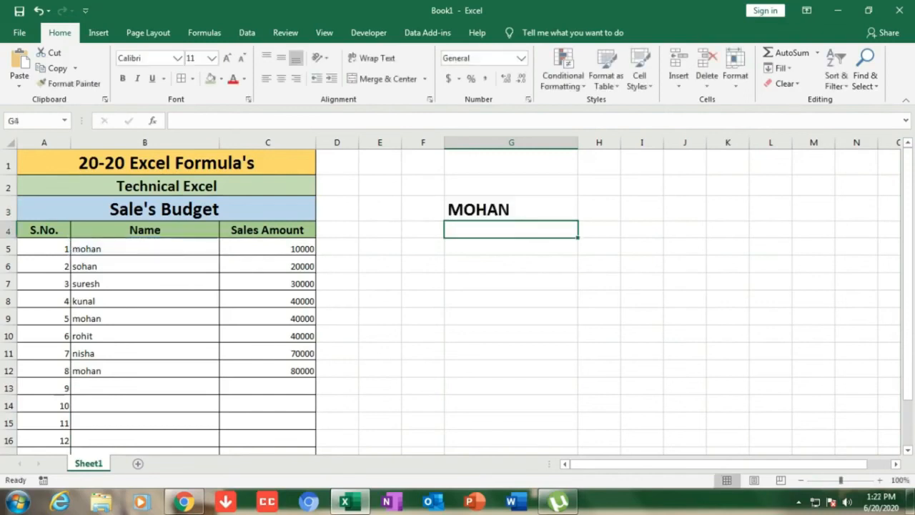
- Check the source name in B5 and clear the UPPER formula from G3
click(215, 246)
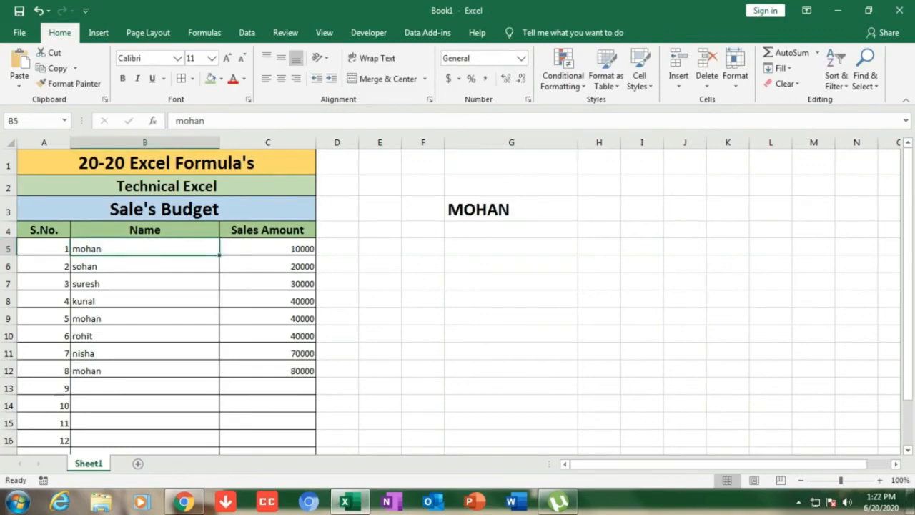
click(512, 209)
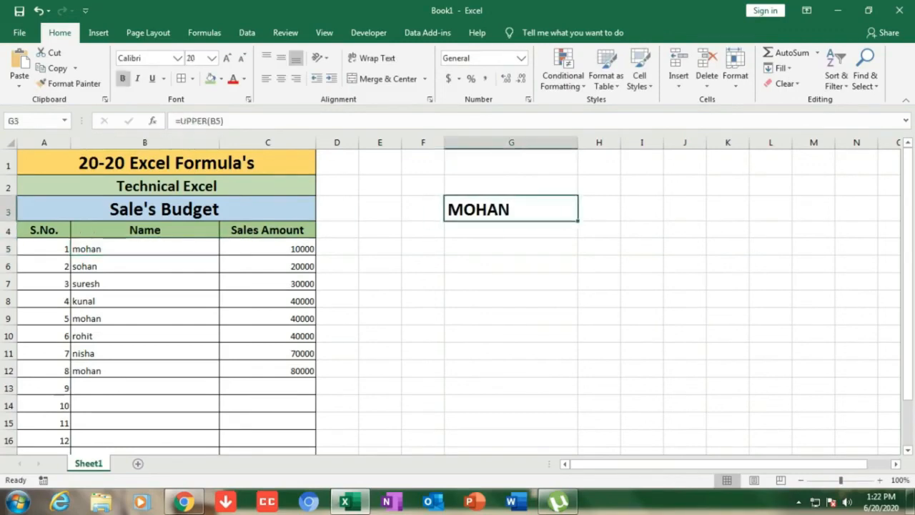
key(Delete)
text(=)
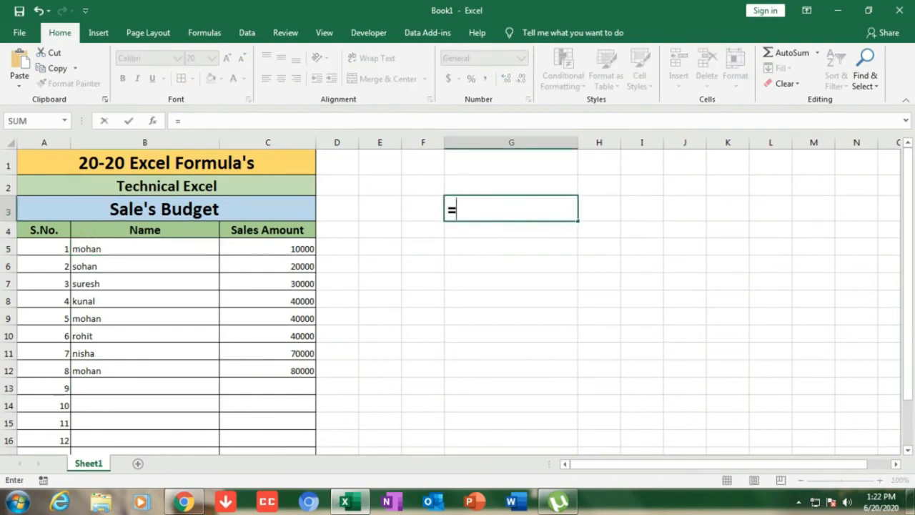
key(BackSpace)
- Replace the name in B5 with a three-word full name and increase its font size to 12
click(144, 249)
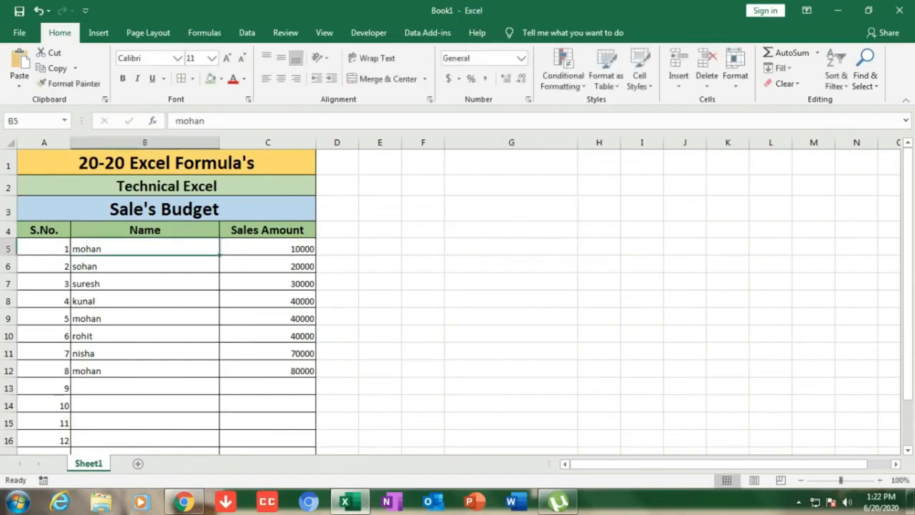
text(mohan)
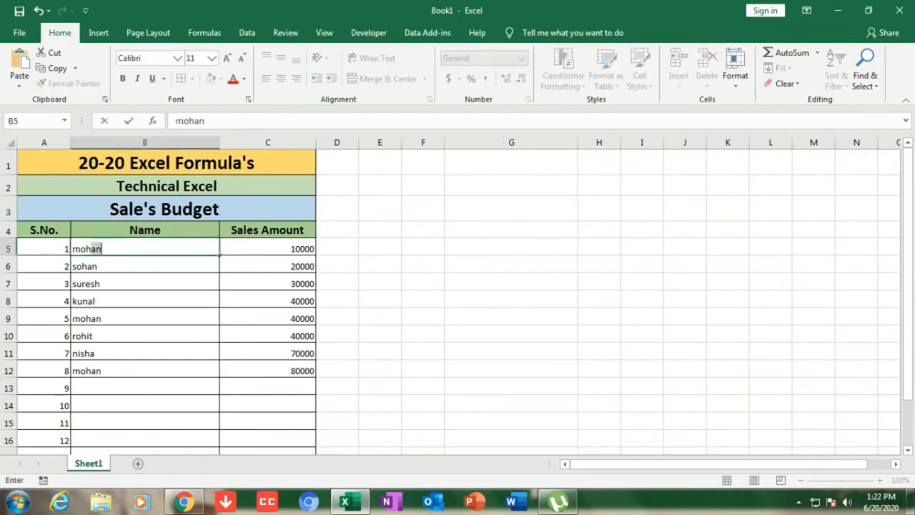
text( lal singh)
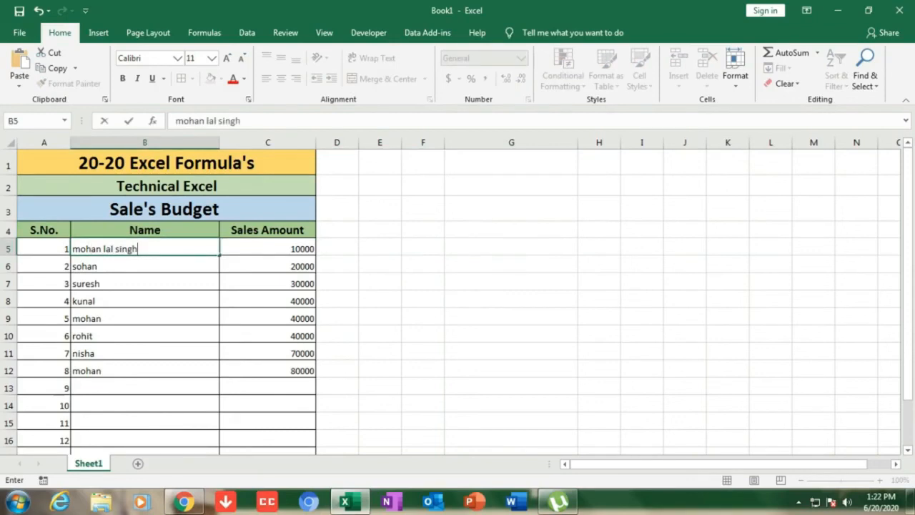
click(511, 208)
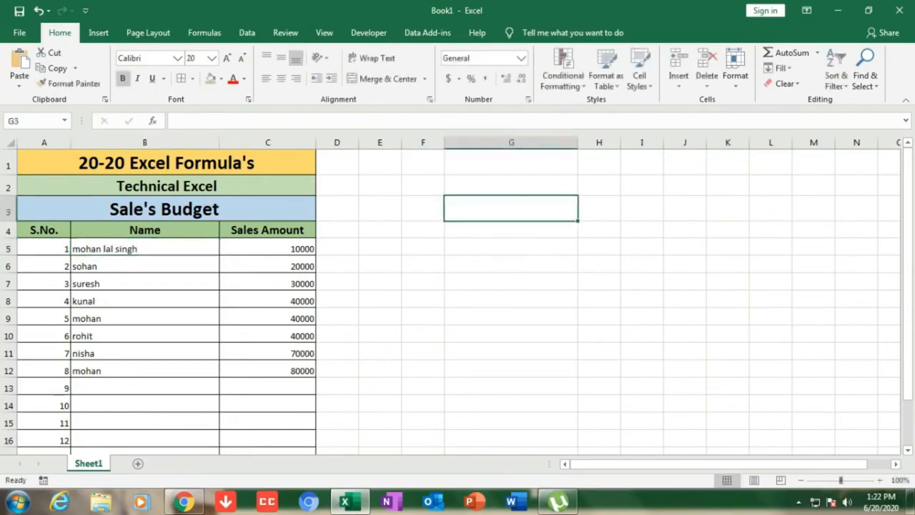
click(144, 248)
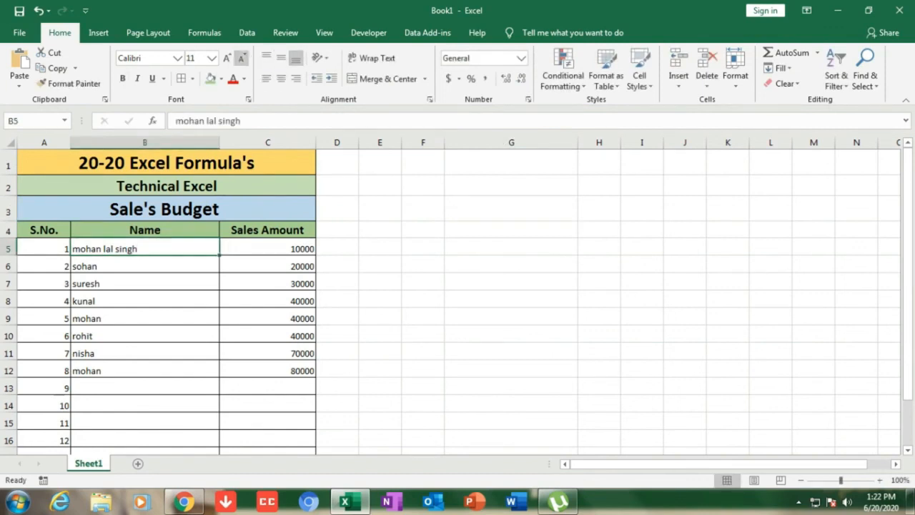
click(226, 57)
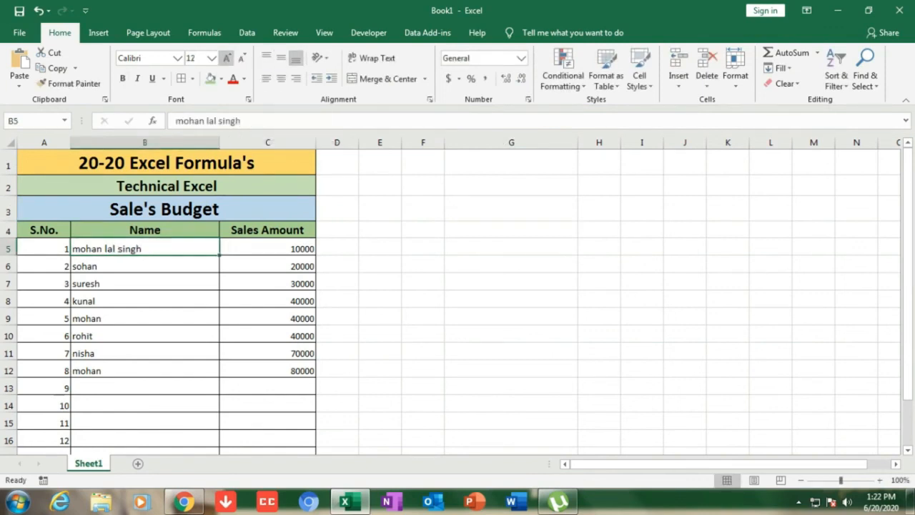
- Increase the font size of B5 to 14 and re-enter the same full name in all capital letters
click(226, 57)
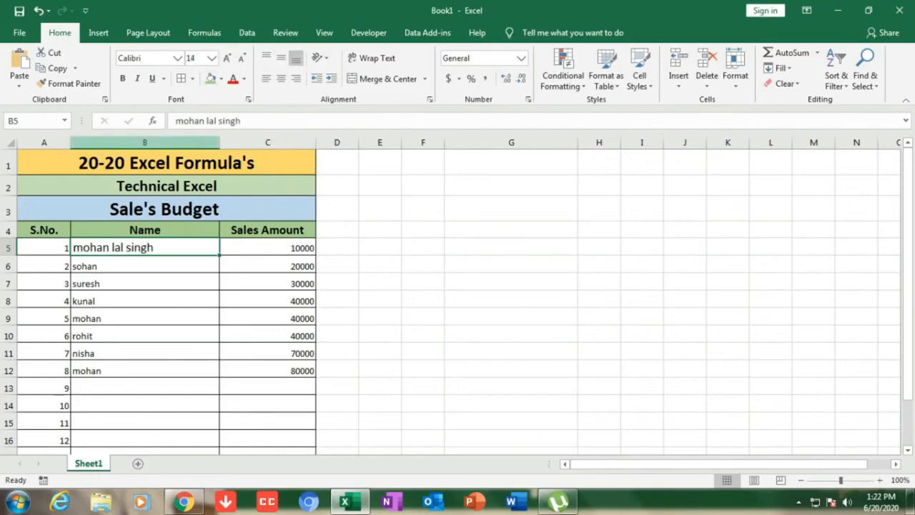
key(Delete)
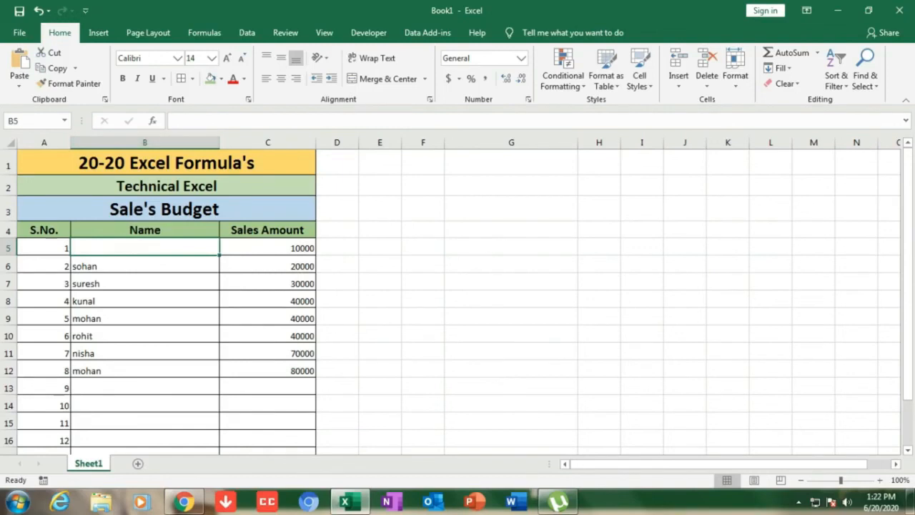
text(mohan)
key(BackSpace)
key(BackSpace)
key(BackSpace)
key(BackSpace)
key(BackSpace)
text(MOAH)
key(BackSpace)
key(BackSpace)
text(HAN LAL SINGH)
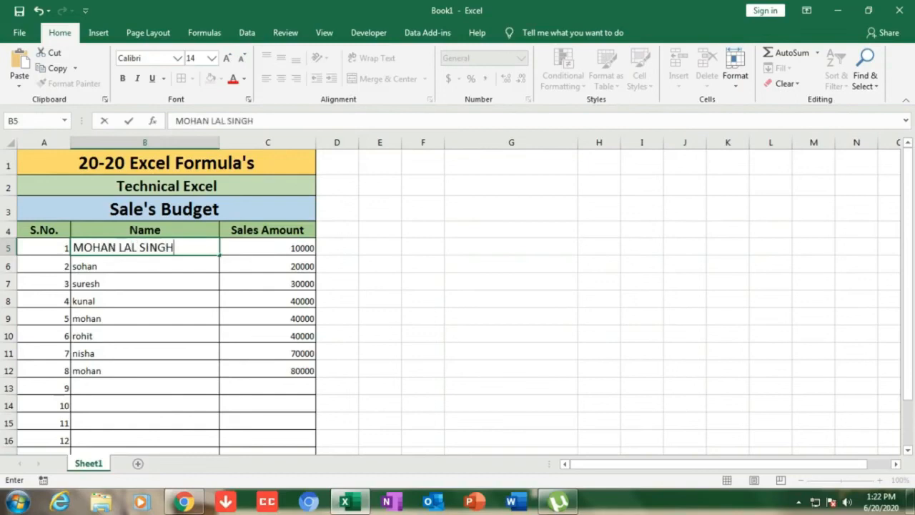
- Enter =LOWER(B5) in G3 to convert the full name to lowercase letters
click(512, 209)
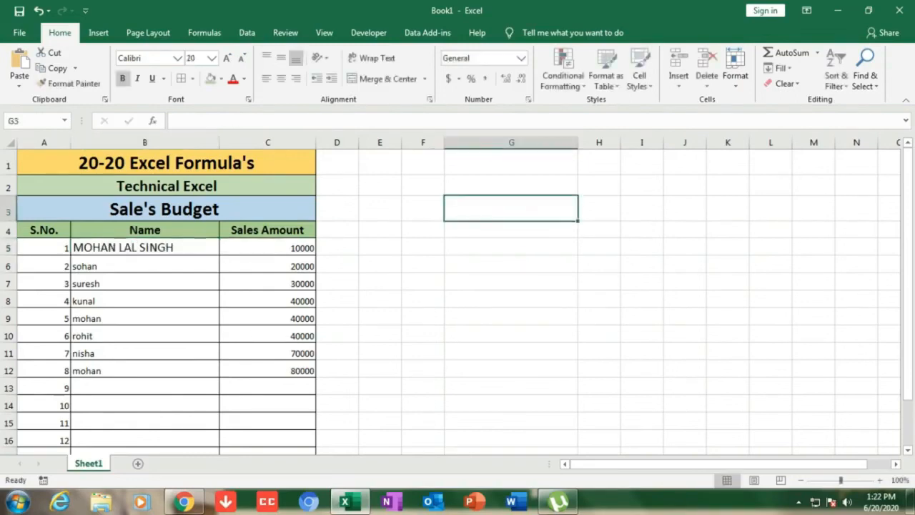
text(=LO)
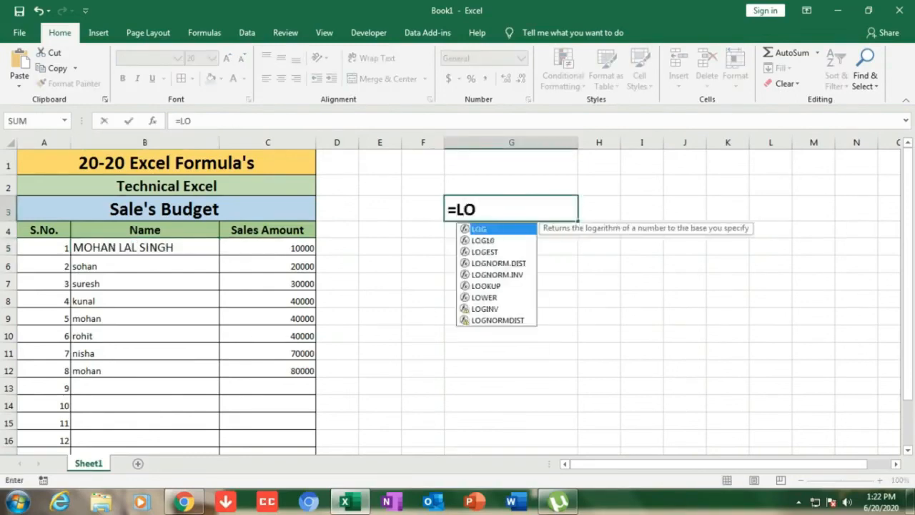
text(WER)
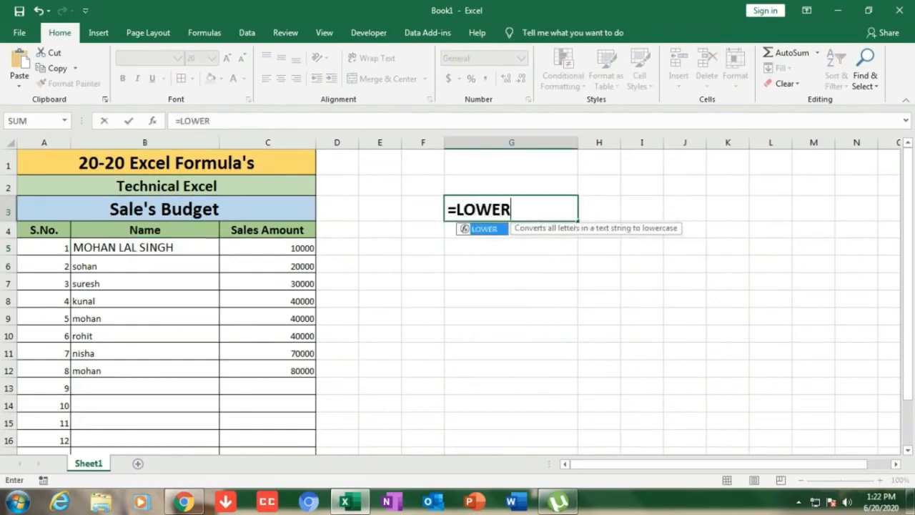
text(()
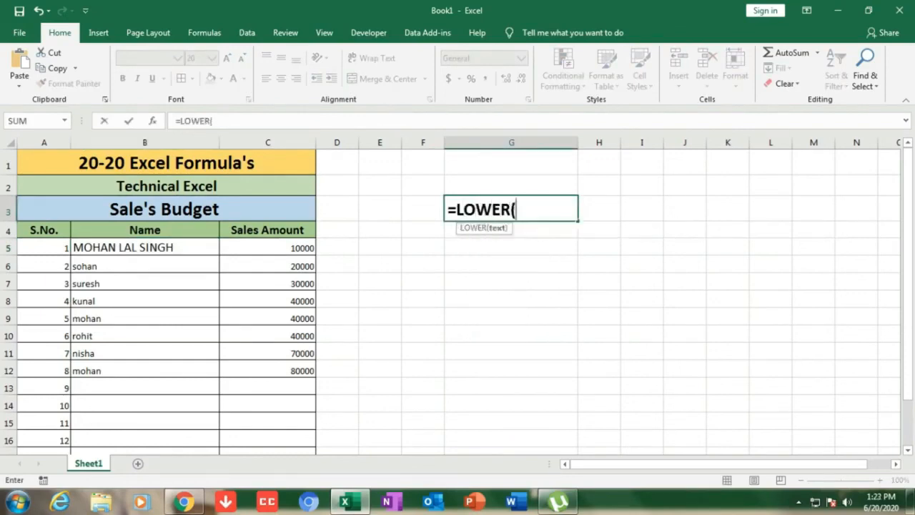
click(144, 247)
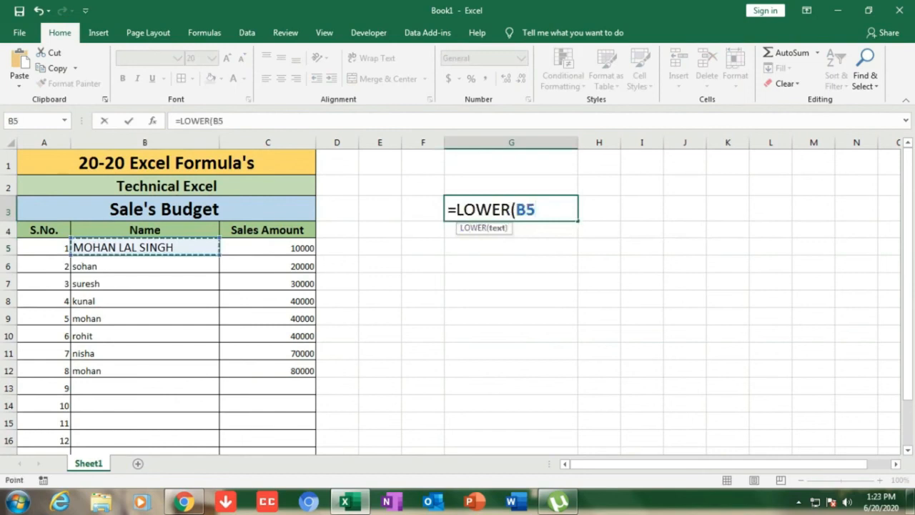
text())
key(Return)
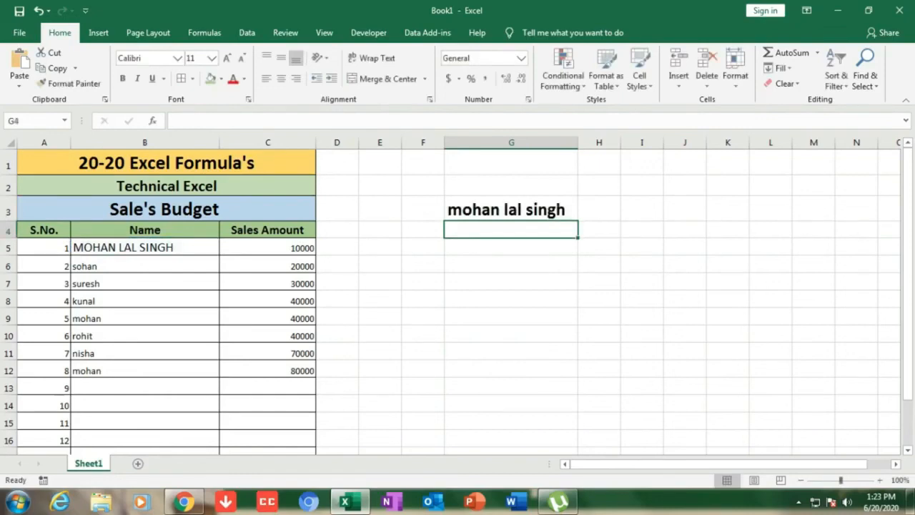
- Clear the LOWER formula from G3 and enter =PROPER(B5) to capitalize the first letter of each word in the name
click(511, 209)
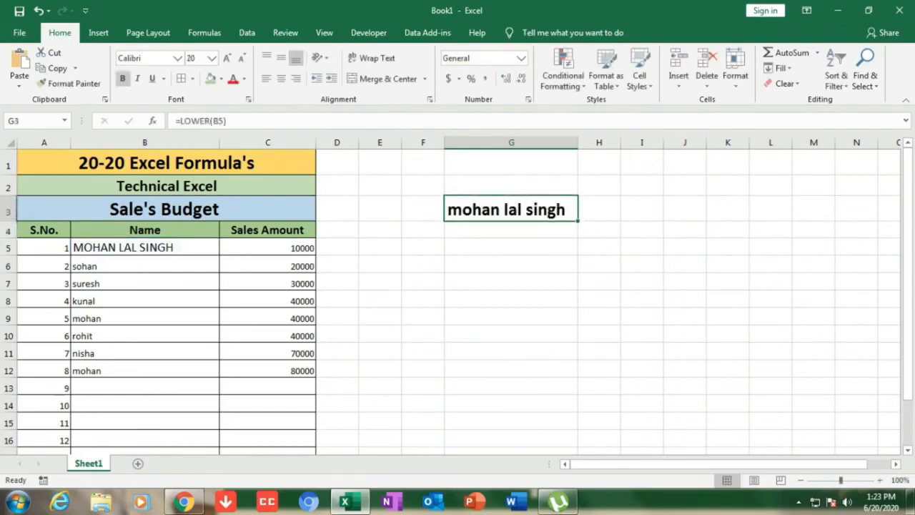
key(Delete)
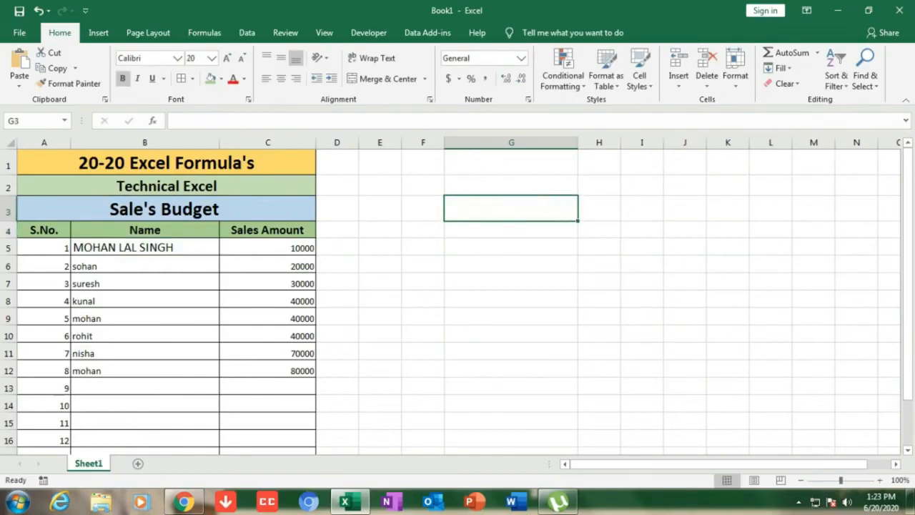
text(=)
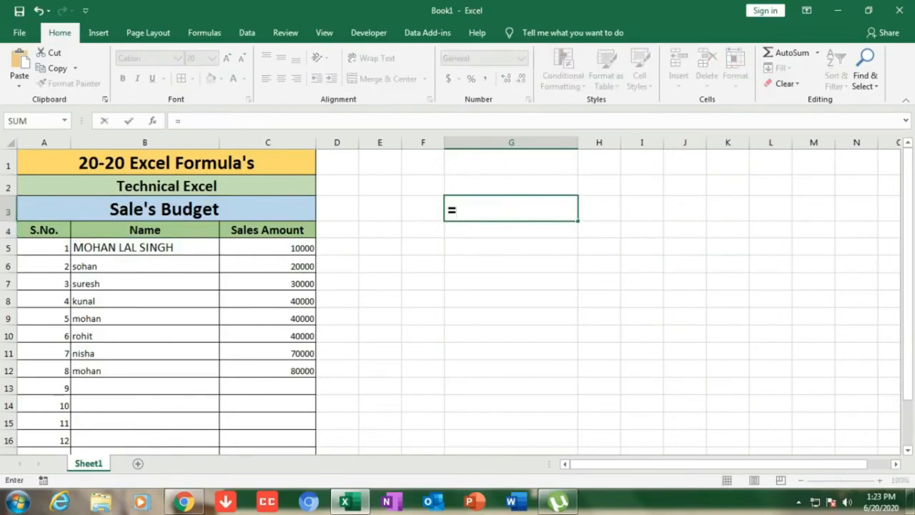
text(PROPER)
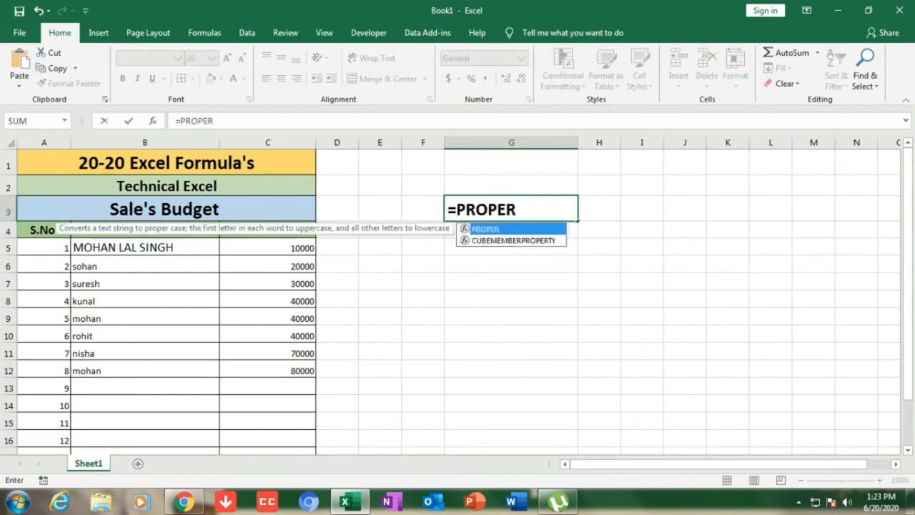
text(()
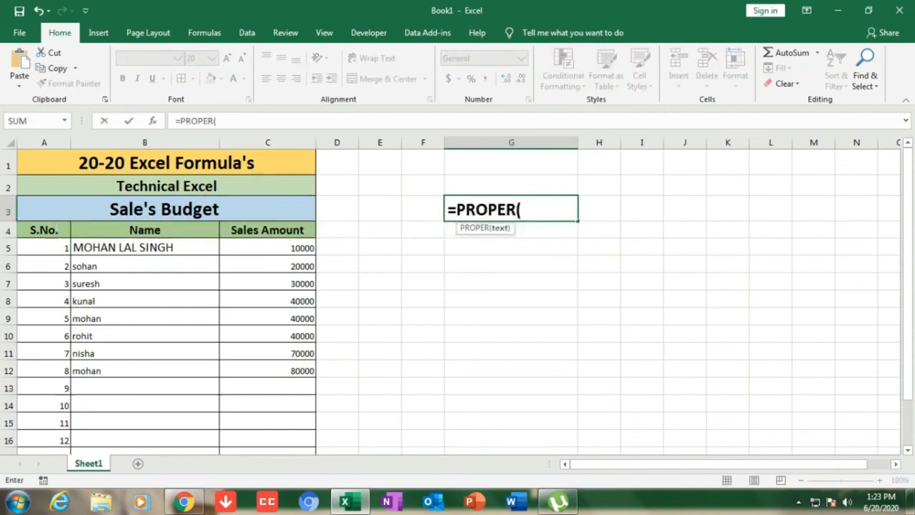
click(145, 247)
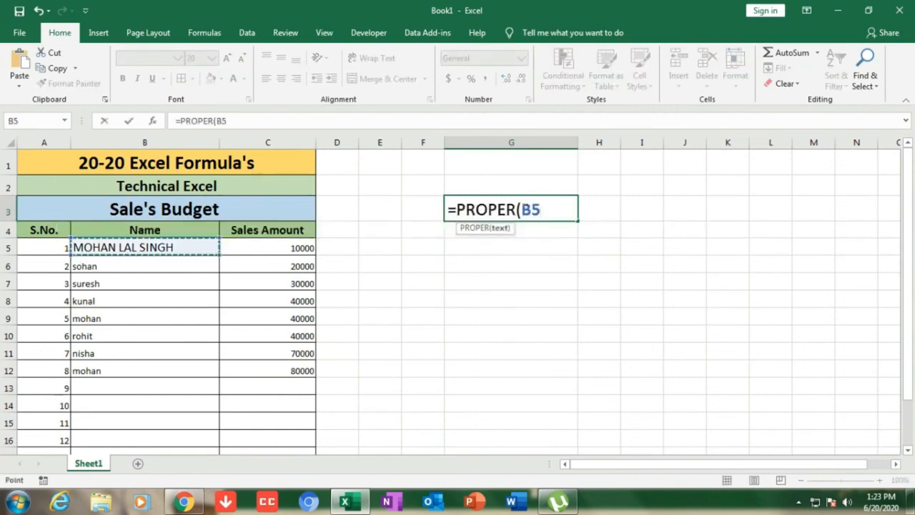
text())
key(Return)
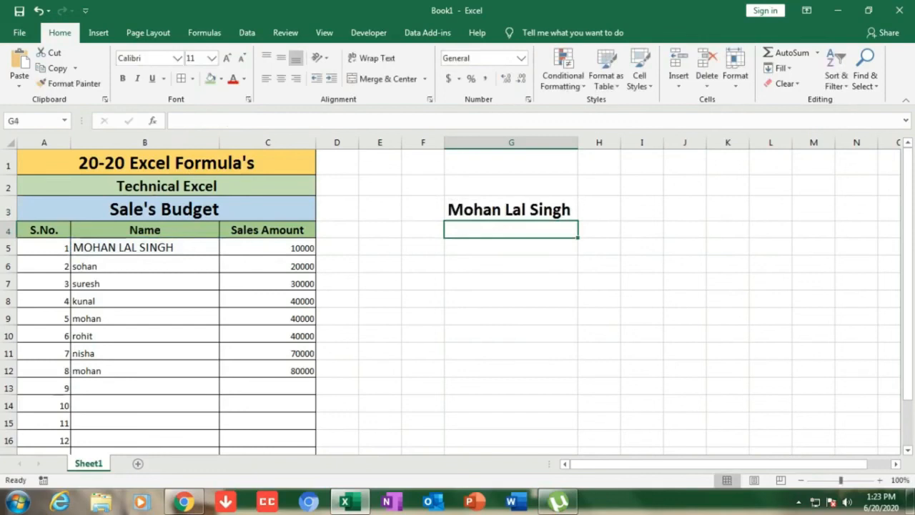
click(512, 208)
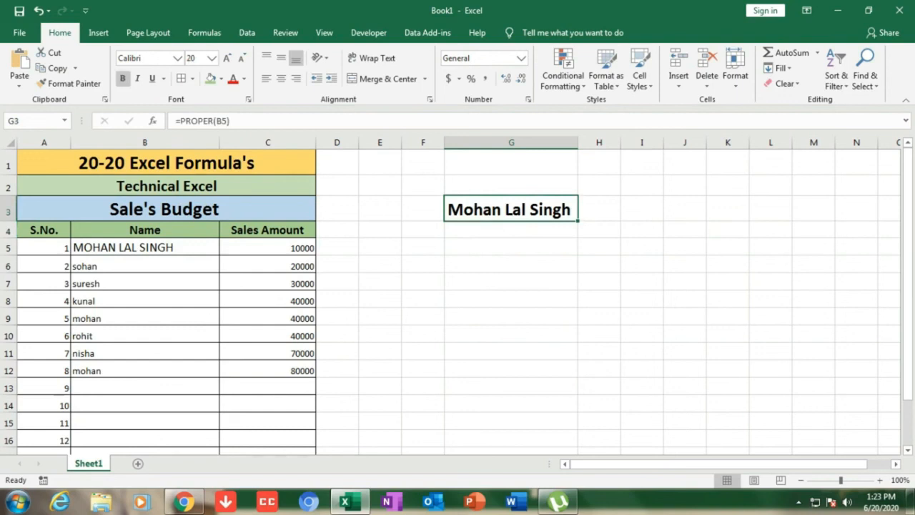
click(512, 247)
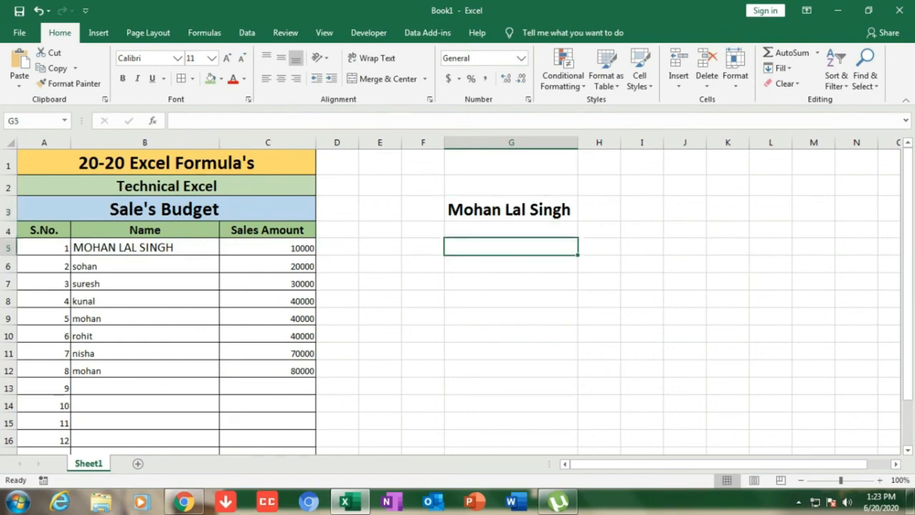